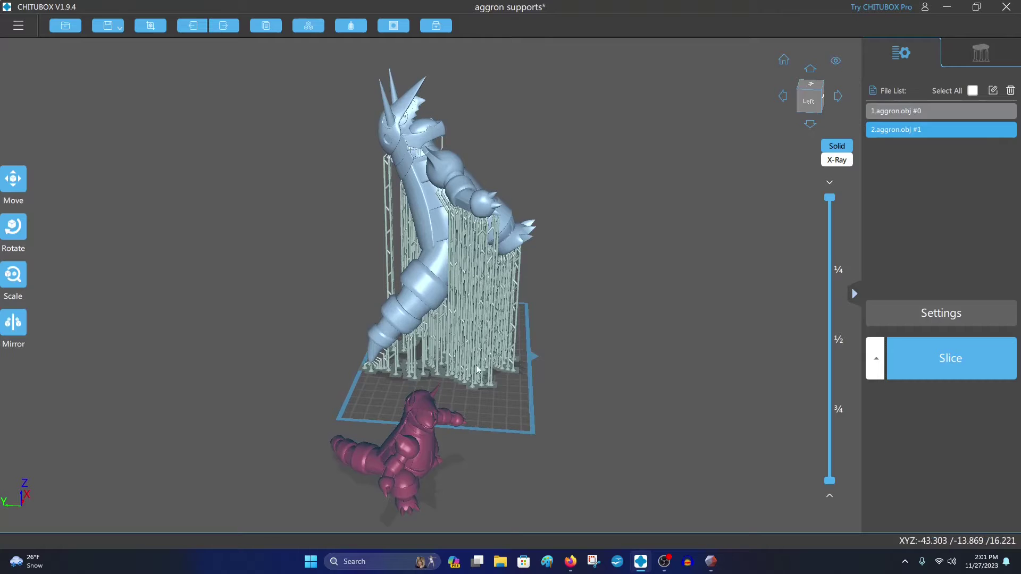
Step: Examine the supported Aggron model on the build plate from its side and front
key("ctrl+a")
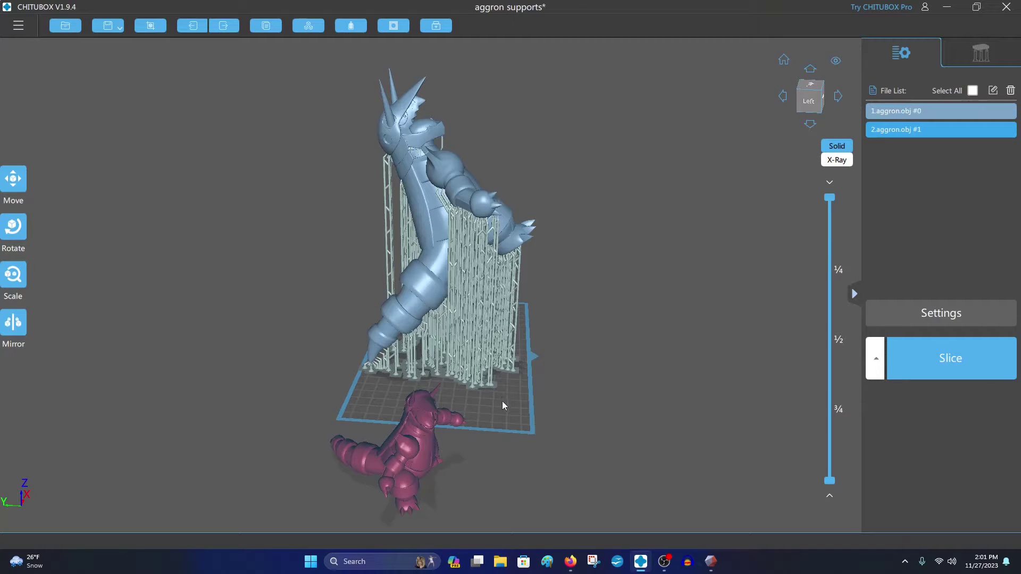
left_click_drag(532, 409, 564, 440)
left_click_drag(572, 346, 440, 216)
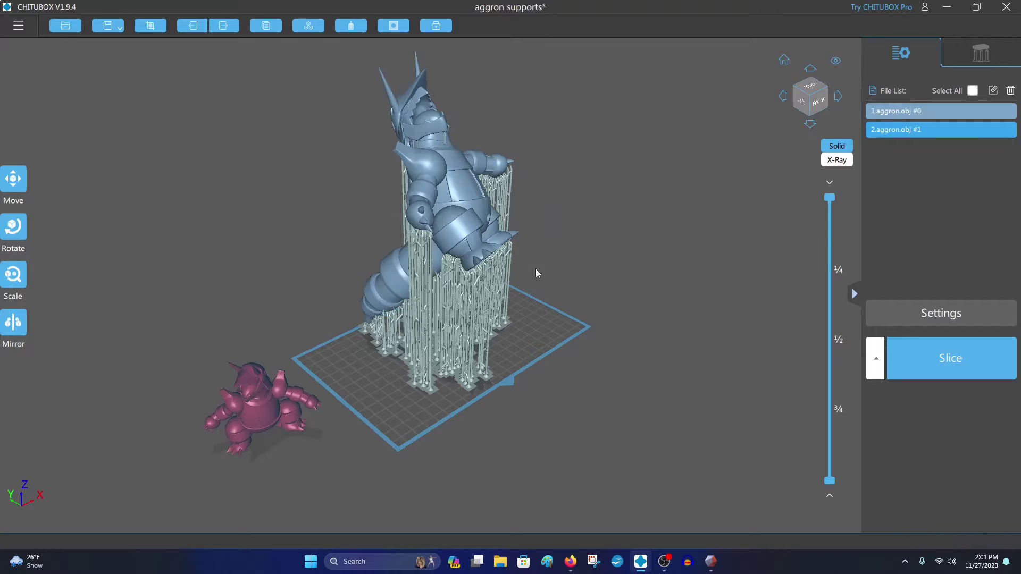
left_click_drag(525, 267, 479, 333)
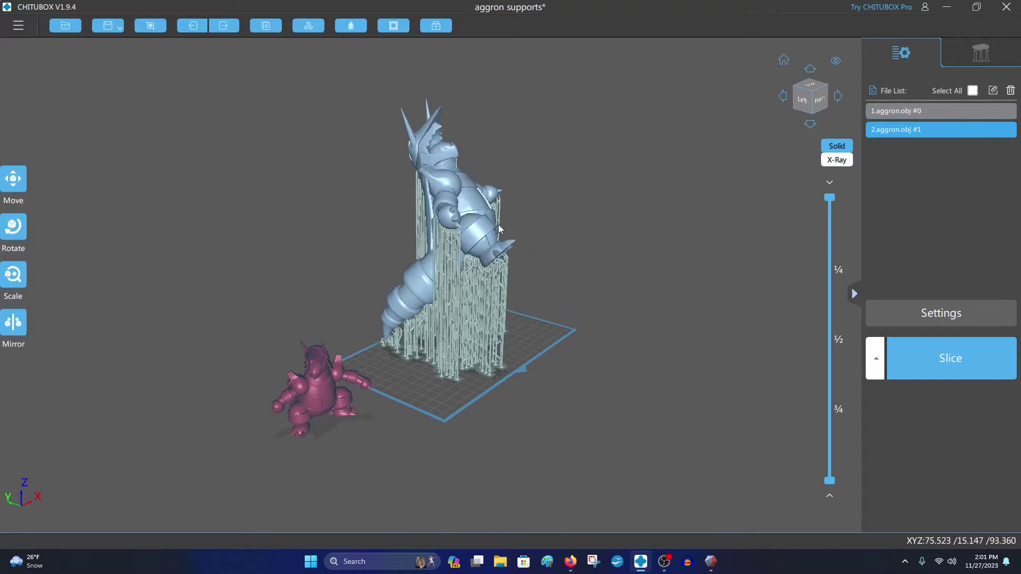
left_click_drag(526, 269, 643, 257)
middle_click_drag(644, 257, 665, 329)
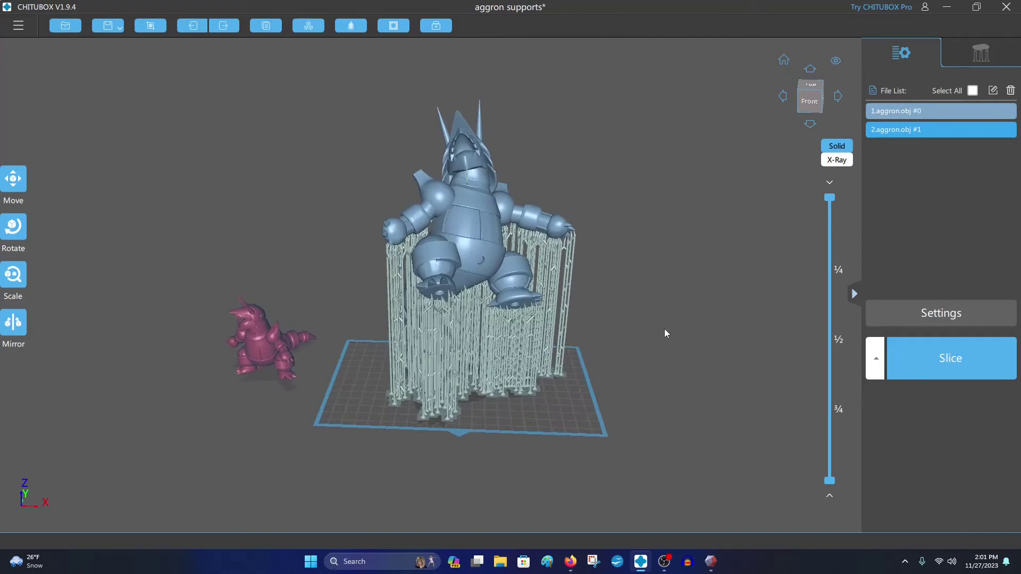
right_click_drag(665, 330, 639, 368)
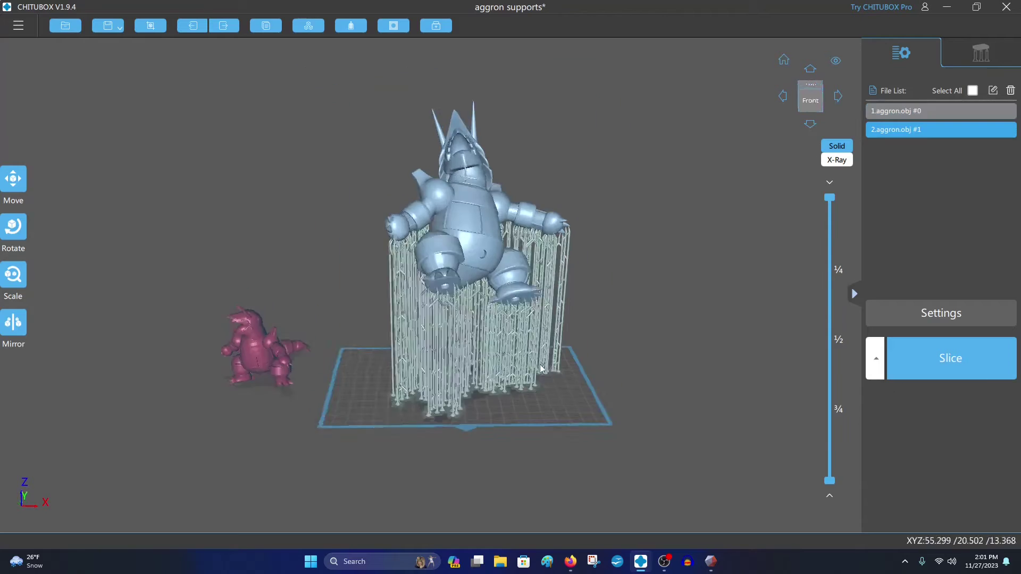
left_click_drag(692, 380, 488, 270)
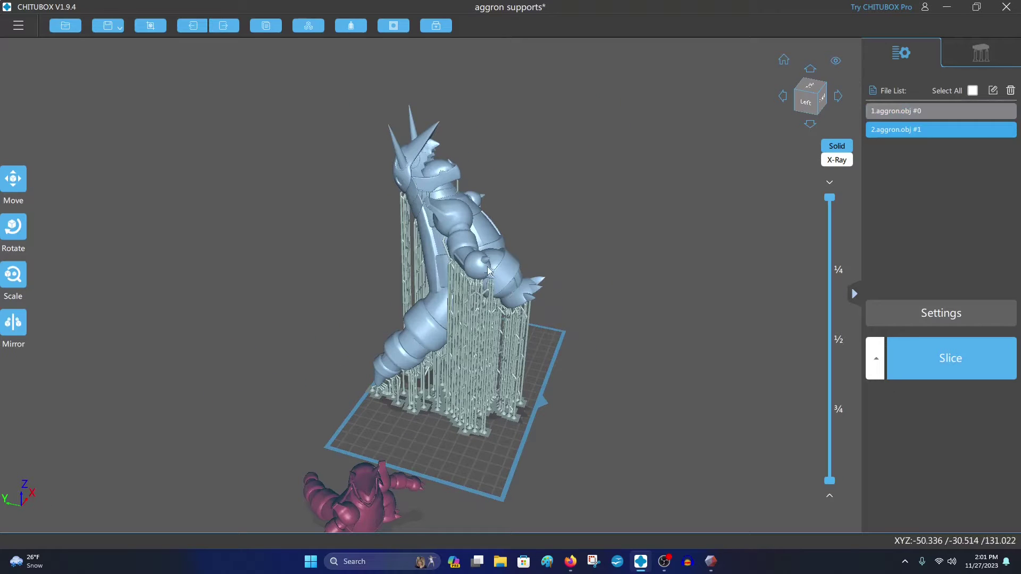
Step: Rotate the larger Aggron model 43° about the X axis so that it stands upright
left_click(488, 270)
left_click(522, 230)
left_click(467, 305)
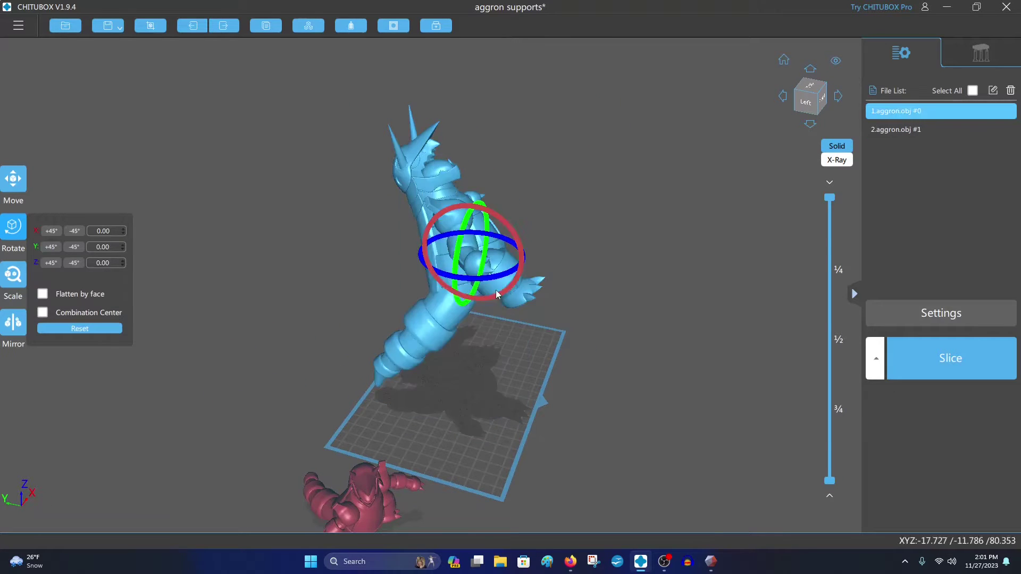
left_click_drag(496, 290, 518, 238)
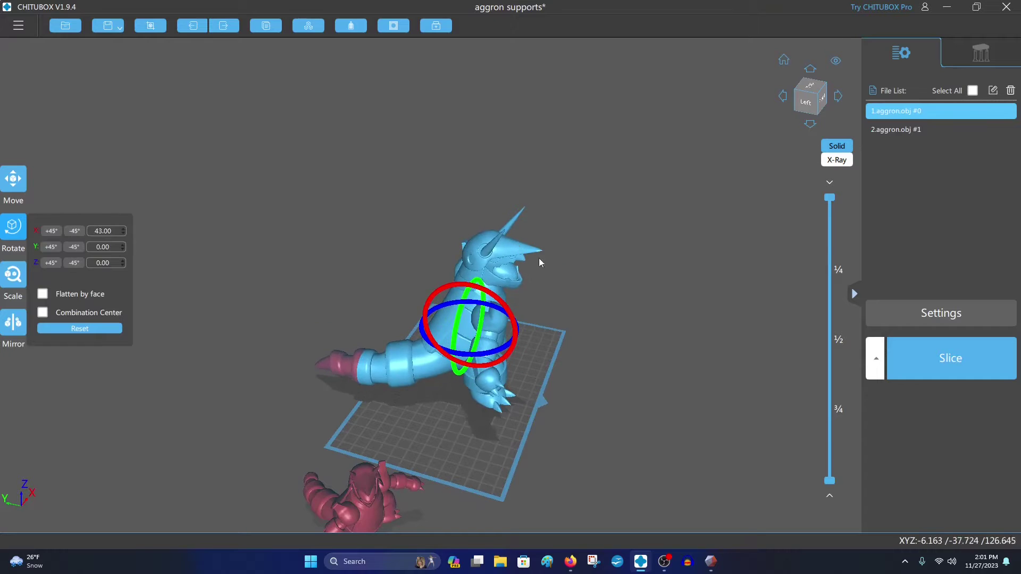
Step: Inspect the upright Aggron model and its fit on the build plate from the front and side
right_click_drag(539, 258, 555, 286)
left_click_drag(540, 398, 521, 394)
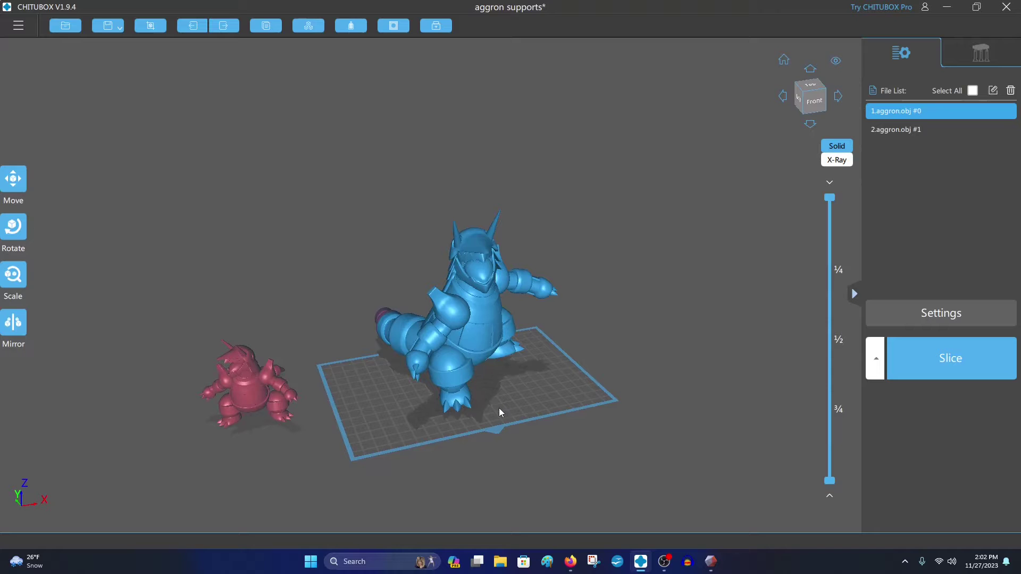
left_click_drag(502, 403, 552, 392)
right_click_drag(462, 400, 490, 394)
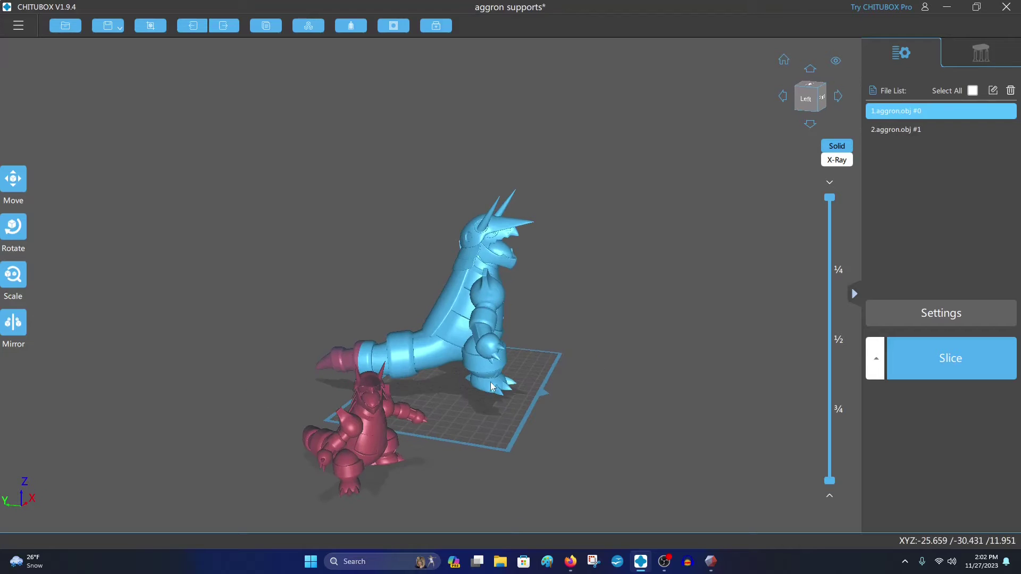
right_click_drag(498, 300, 484, 298)
left_click(486, 314)
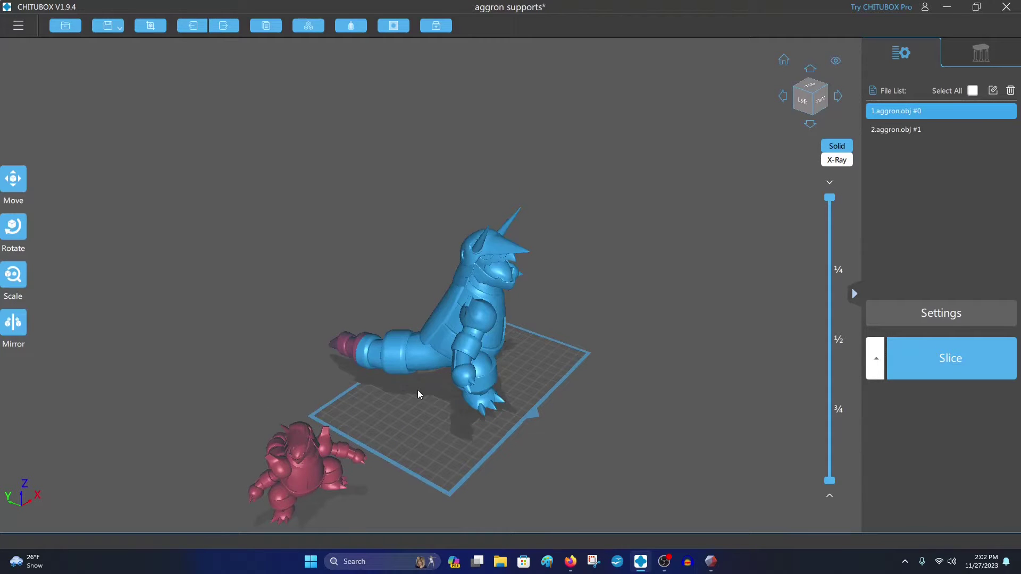
left_click_drag(417, 390, 424, 429)
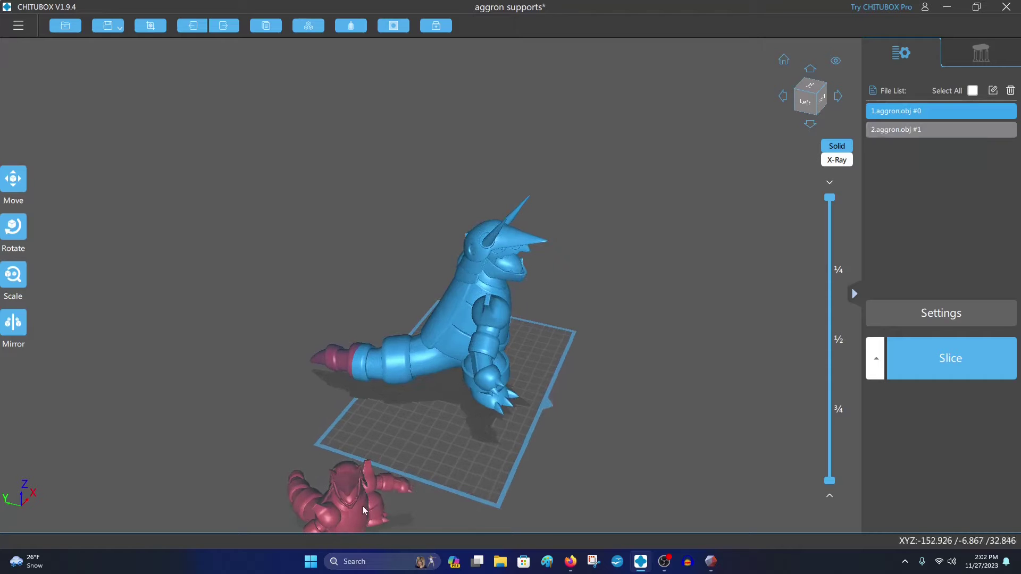
Step: Move the smaller Aggron model to an area off the build plate, behind the larger one
left_click_drag(365, 509, 388, 442)
right_click_drag(391, 441, 423, 430)
left_click_drag(488, 403, 295, 283)
right_click_drag(511, 367, 496, 390)
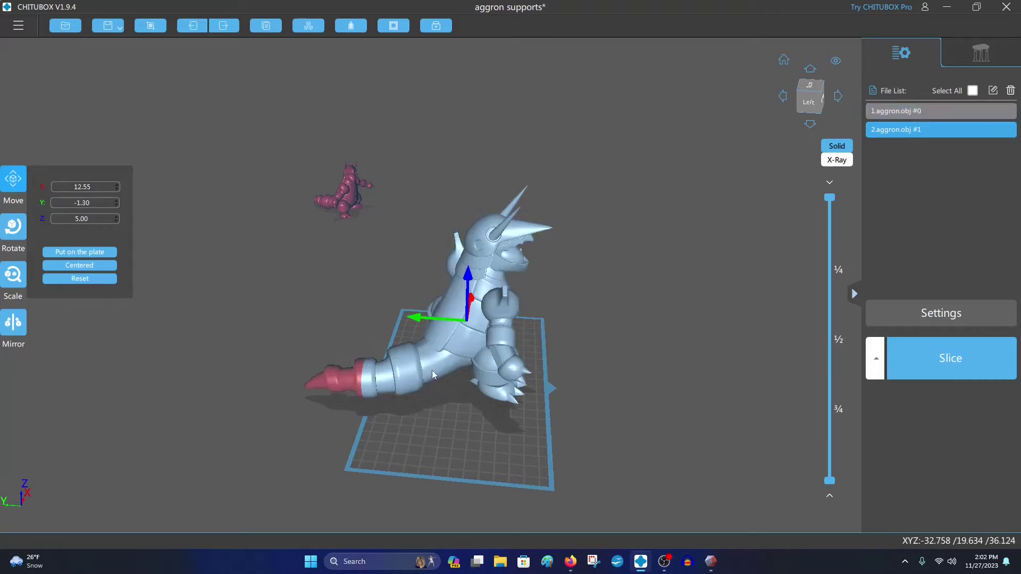
Step: Move the larger Aggron model to about X 8.07, Y 14.07, with its tail extending past the build plate's edge
left_click_drag(435, 366, 397, 349)
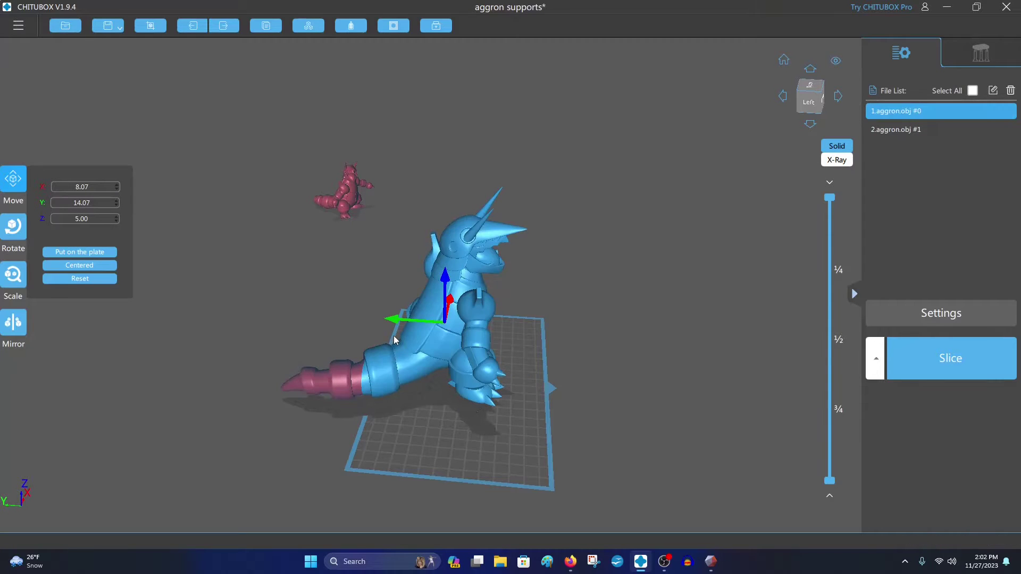
scroll(409, 364, "up", 3)
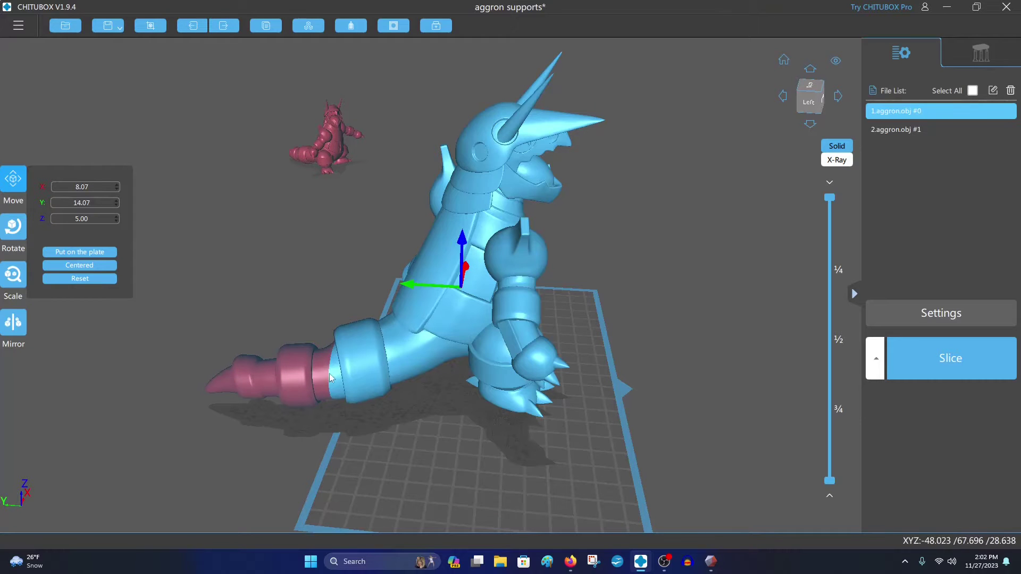
scroll(430, 355, "up", 3)
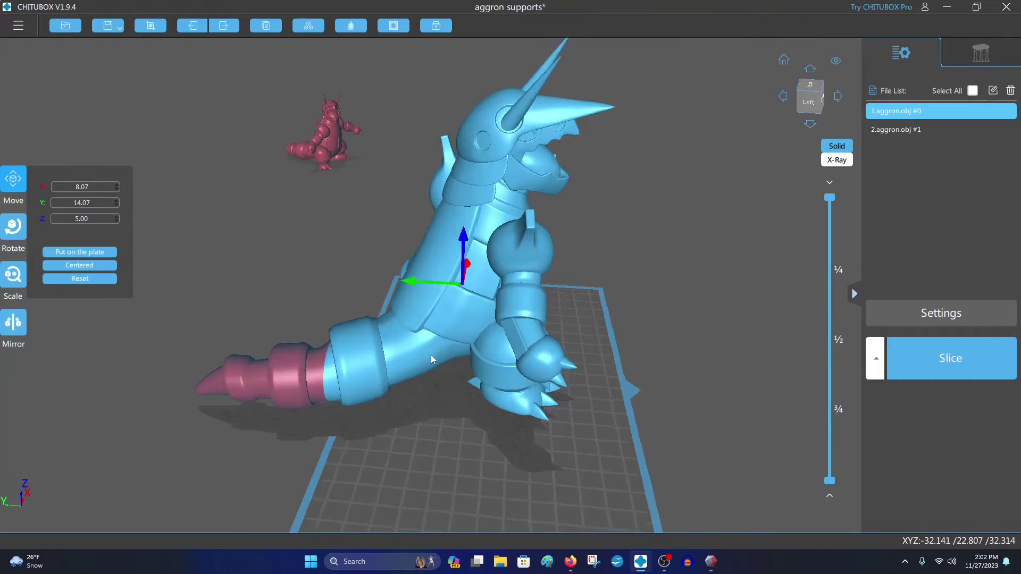
scroll(441, 372, "down", 5)
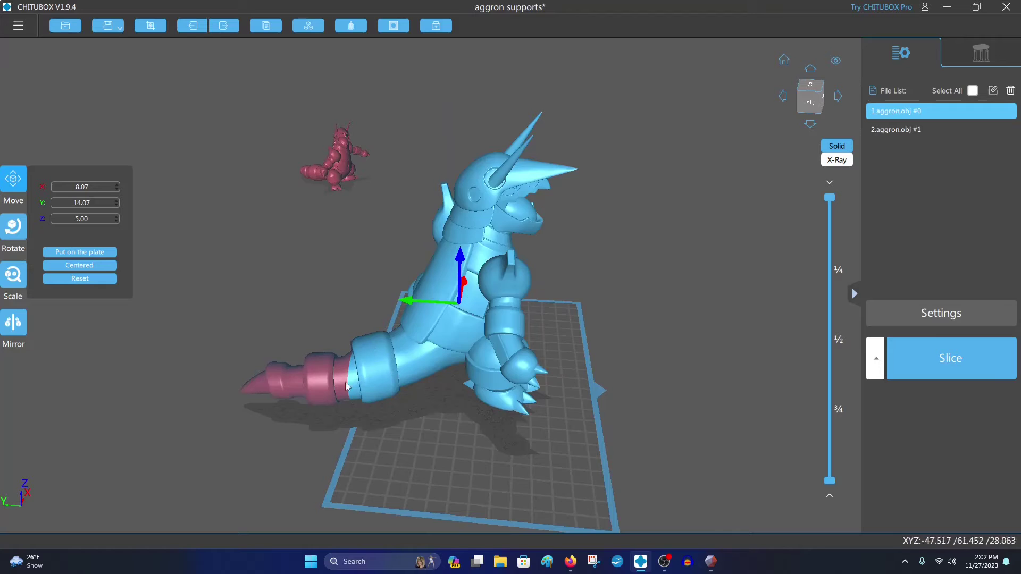
Step: Try scaling the larger Aggron model up uniformly to 150%
left_click(11, 277)
scroll(106, 292, "up", 8)
scroll(106, 293, "up", 1)
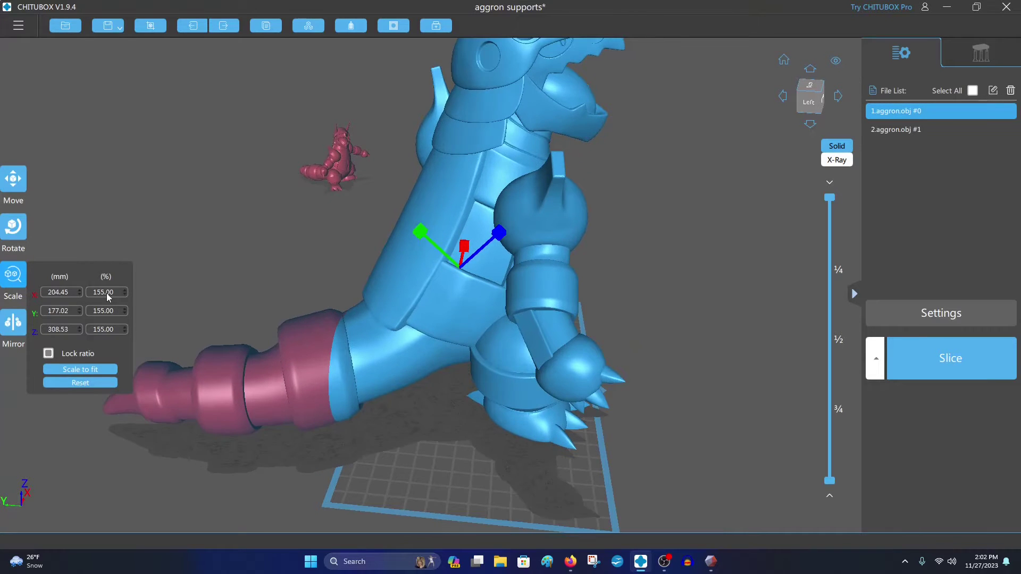
right_click_drag(370, 356, 447, 442)
mouse_move(468, 420)
left_mouse_down()
mouse_move(484, 418)
mouse_move(482, 425)
left_mouse_up()
right_click_drag(595, 453, 590, 354)
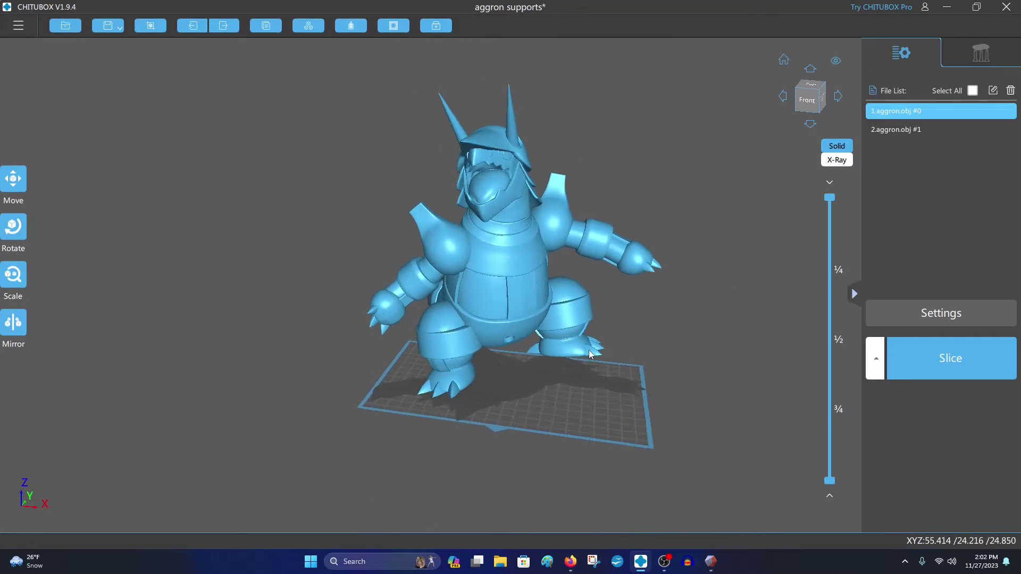
left_click(535, 342)
Step: Set the larger Aggron model's scale back to 100% on all axes
left_click(13, 276)
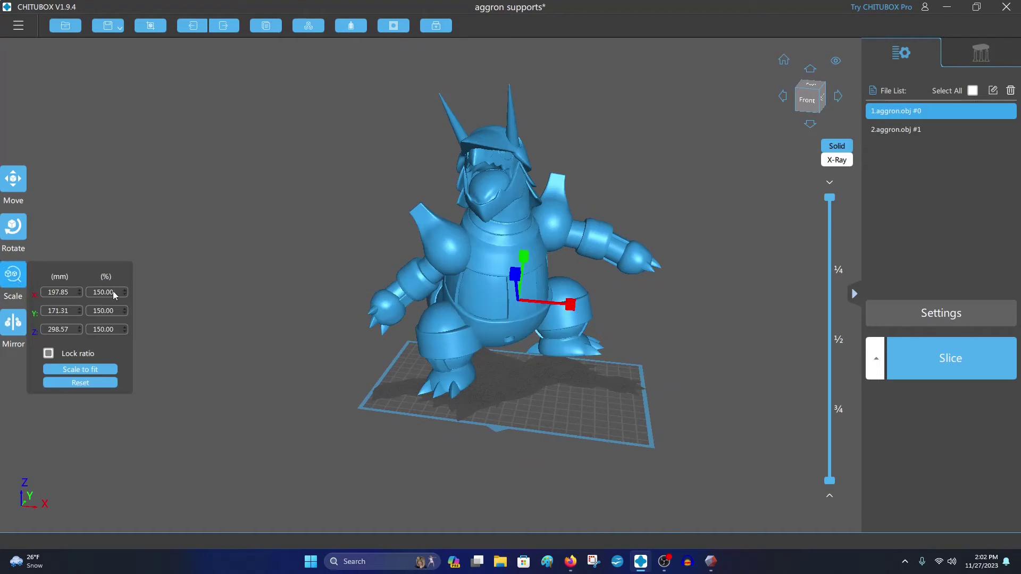
scroll(116, 292, "down", 9)
scroll(116, 292, "down", 1)
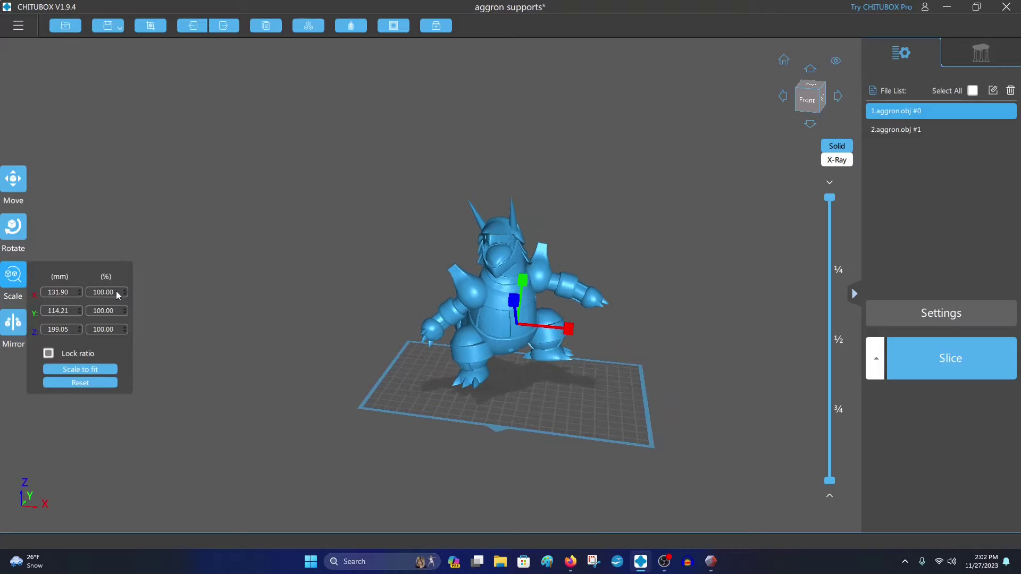
left_click(622, 306)
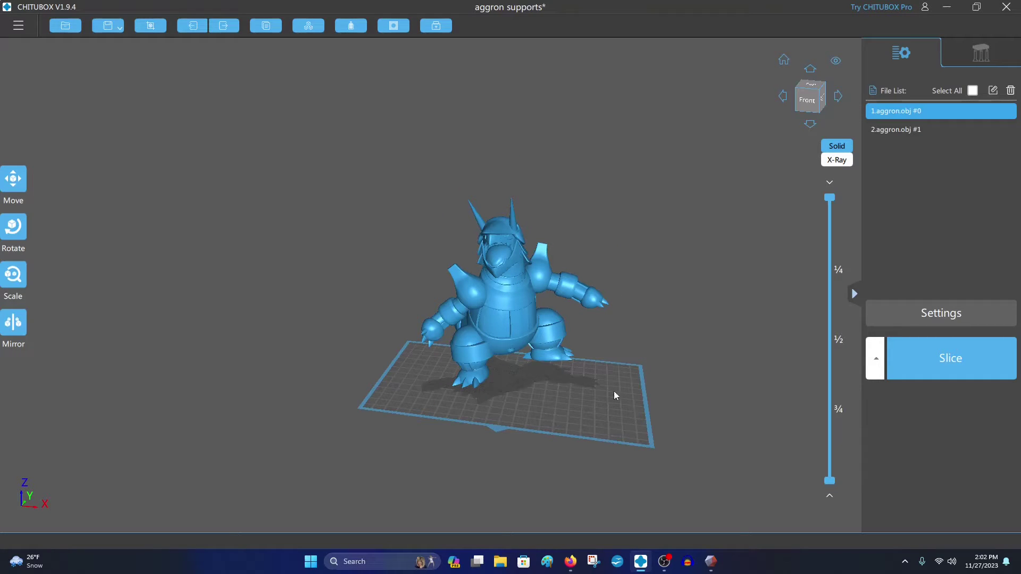
Step: Move the larger Aggron model near the center of the build plate, at about X -4.29, Y -1.05
right_click_drag(613, 391, 633, 376)
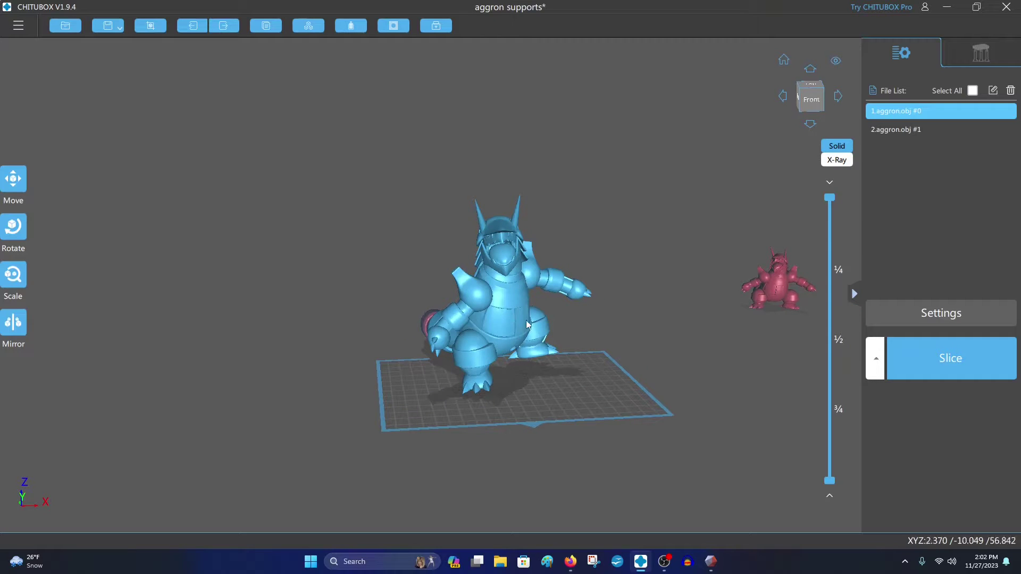
right_click_drag(521, 320, 557, 336)
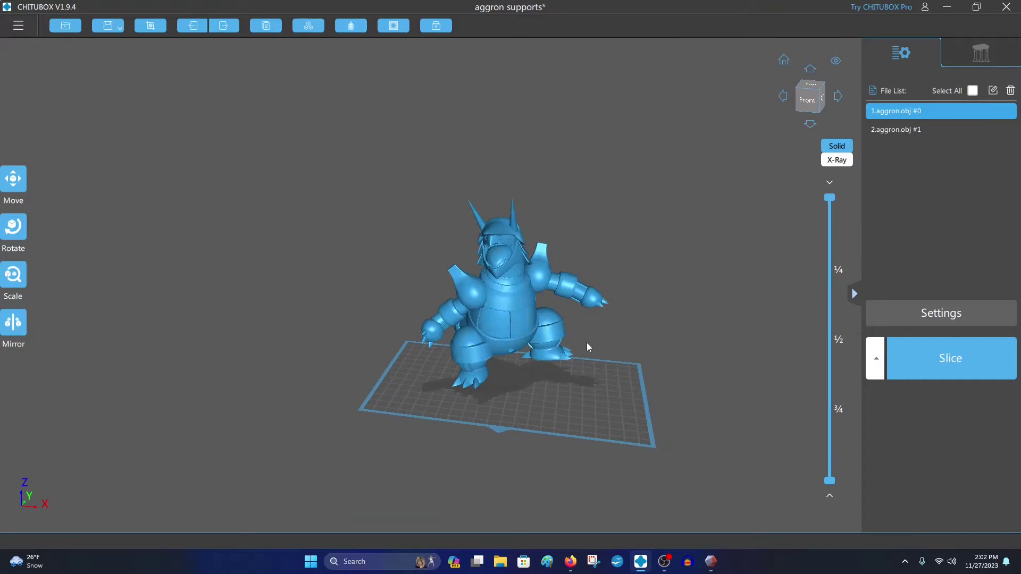
left_click_drag(535, 311, 513, 313)
right_click_drag(512, 313, 563, 324)
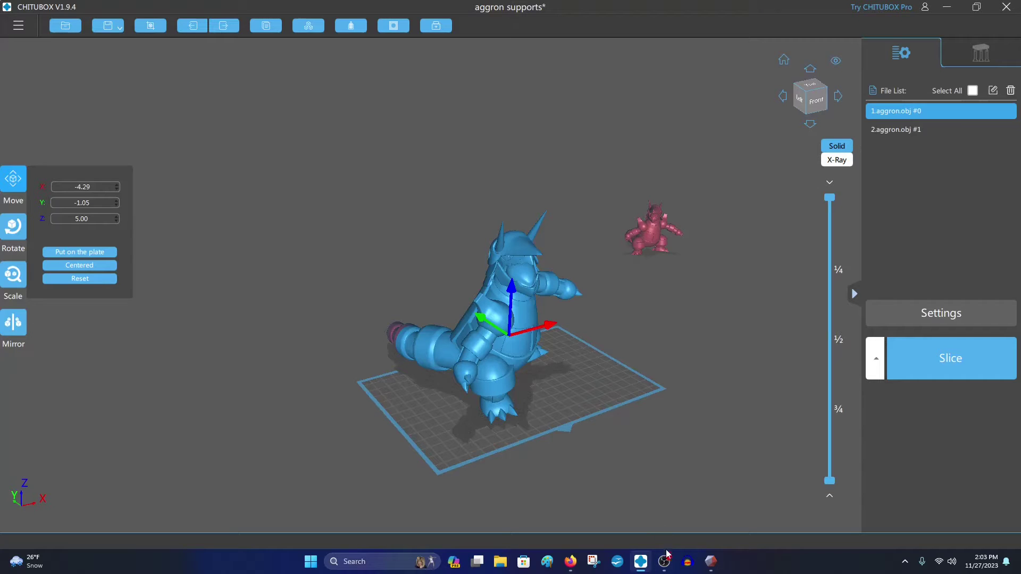
Step: Switch to Autodesk Meshmixer and import the aggron mesh from the 306. Aggron folder
left_click(712, 561)
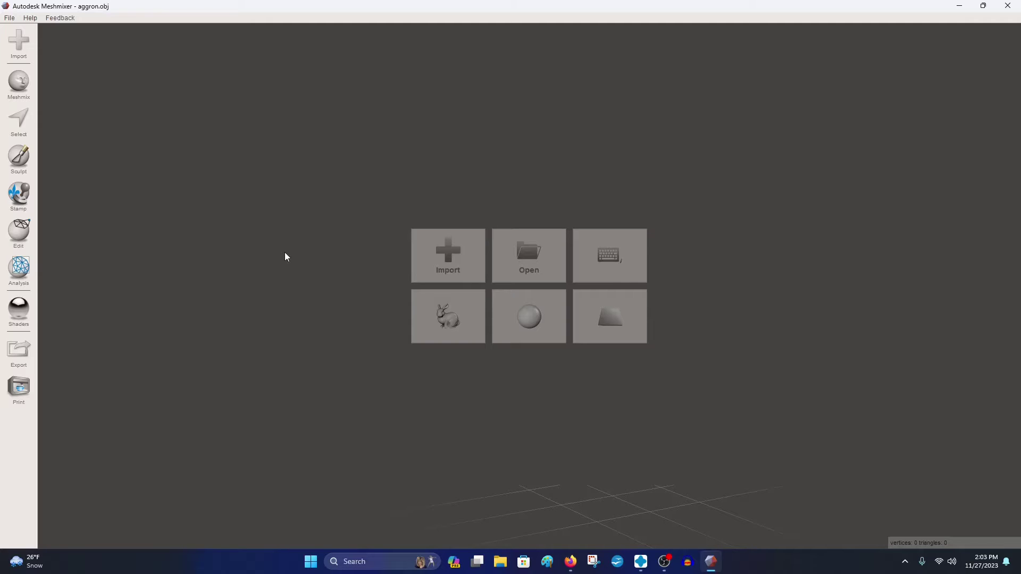
left_click(430, 260)
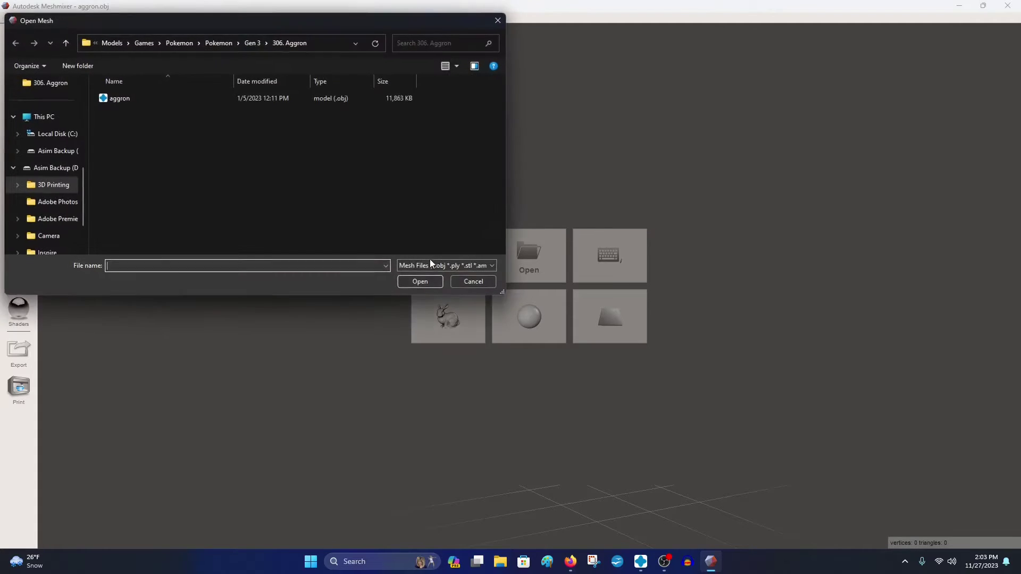
double_click(126, 99)
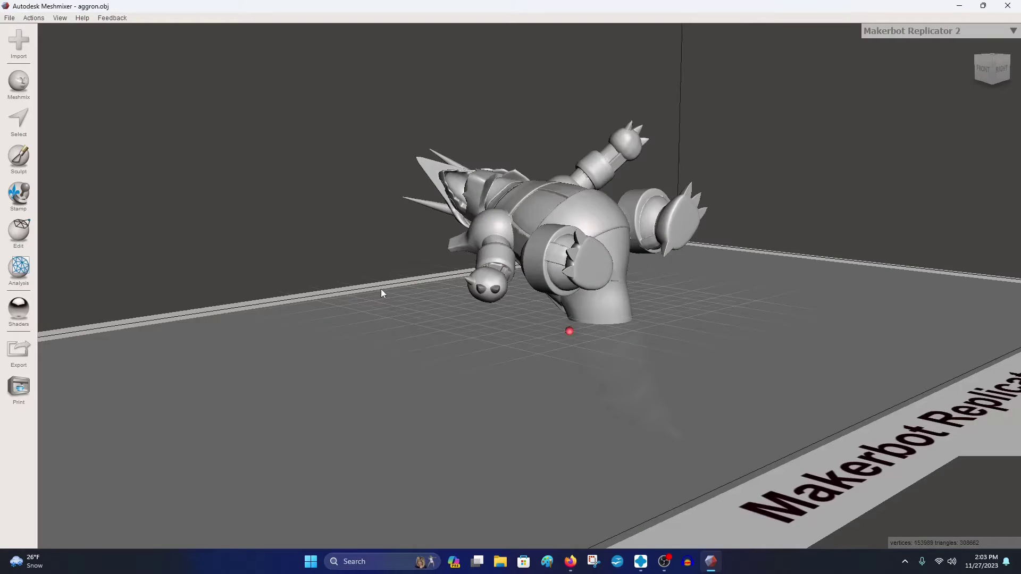
Step: Use Transform to rotate the imported Aggron mesh 75° about the X axis, bringing it upright
middle_click_drag(417, 298, 429, 356)
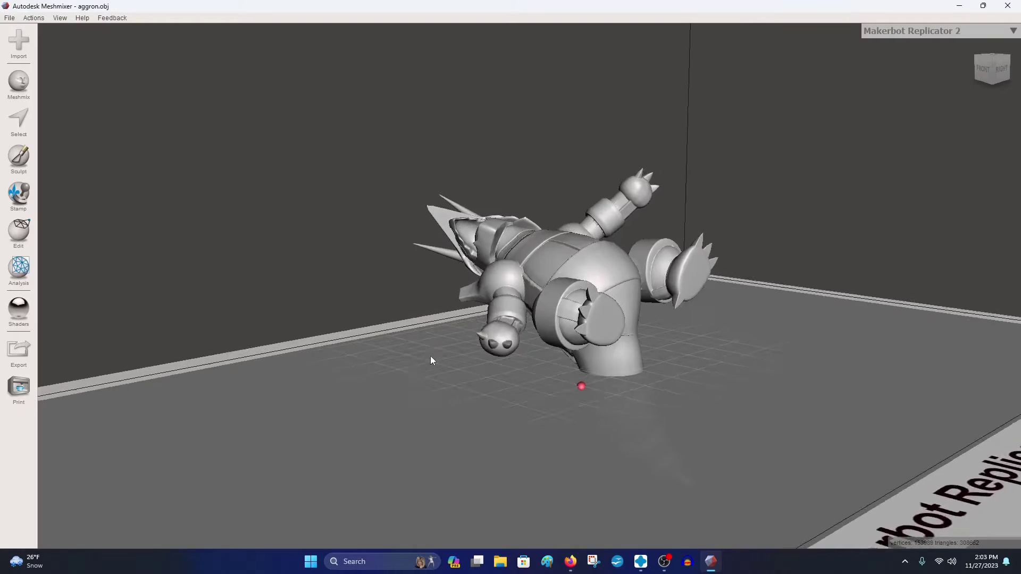
scroll(436, 334, "down", 3)
right_click_drag(444, 341, 445, 356)
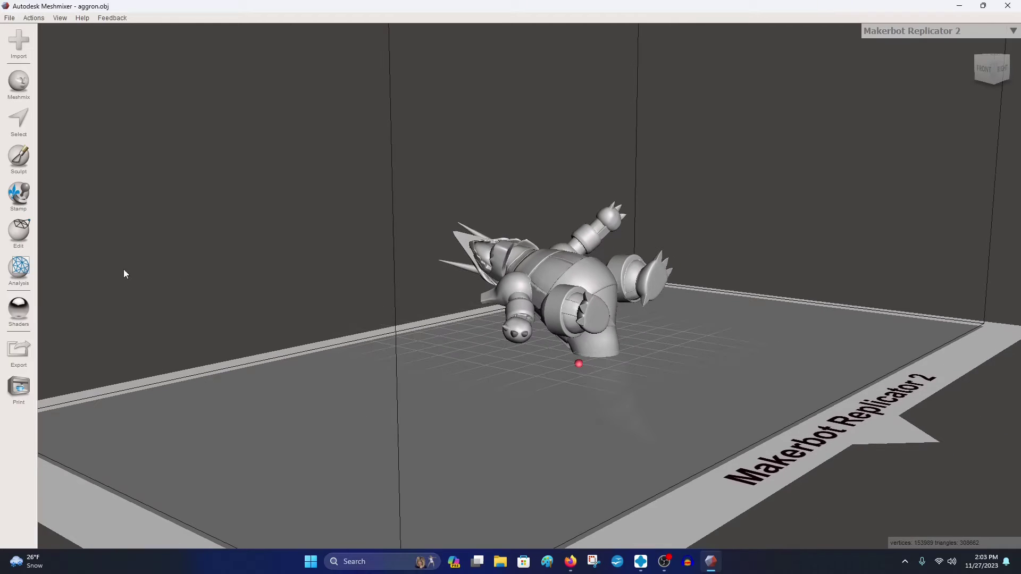
left_click(21, 235)
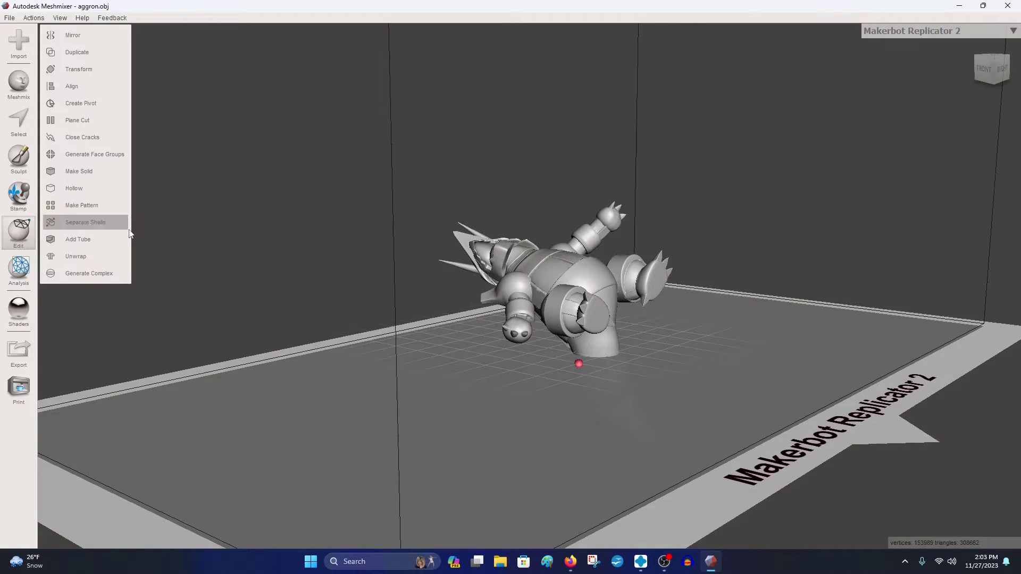
left_click(90, 71)
right_click_drag(433, 266, 506, 285)
left_click_drag(568, 306, 608, 370)
right_click_drag(609, 370, 508, 296)
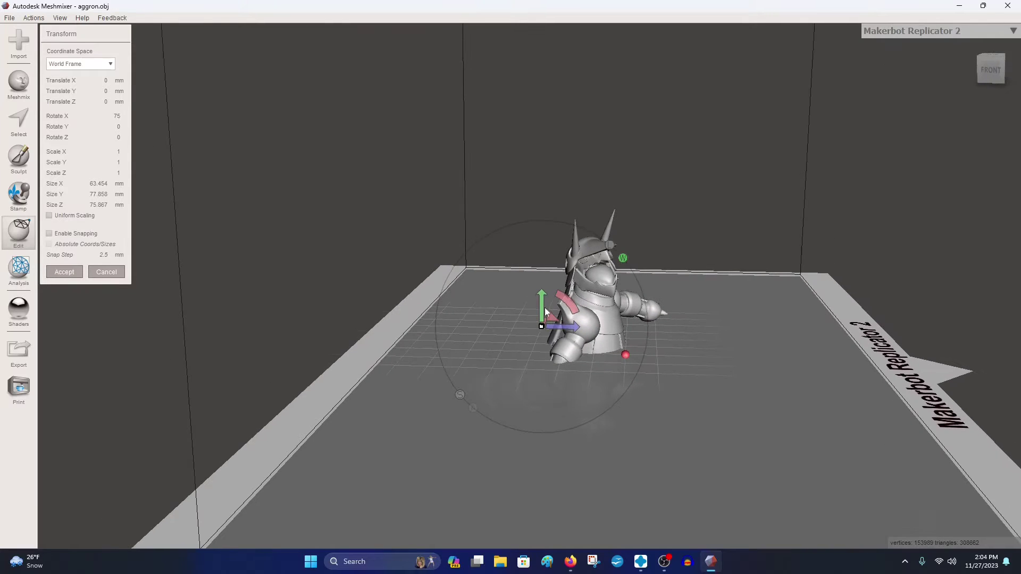
Step: Raise the Aggron mesh about 32 mm along Y, adjust its X rotation to about 85°, and accept the transform
left_click_drag(545, 307, 545, 340)
right_click_drag(545, 341, 632, 359)
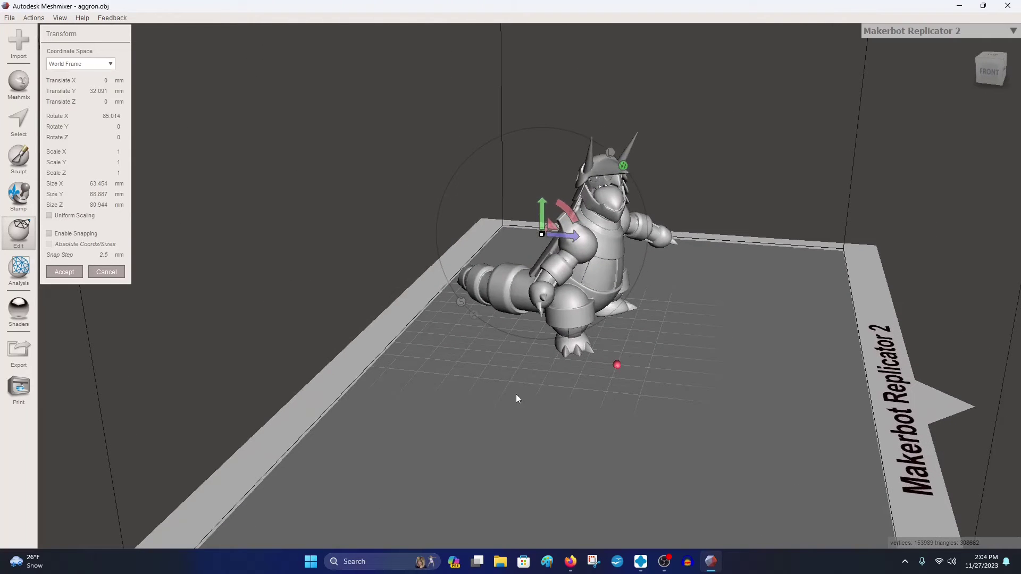
left_click(64, 272)
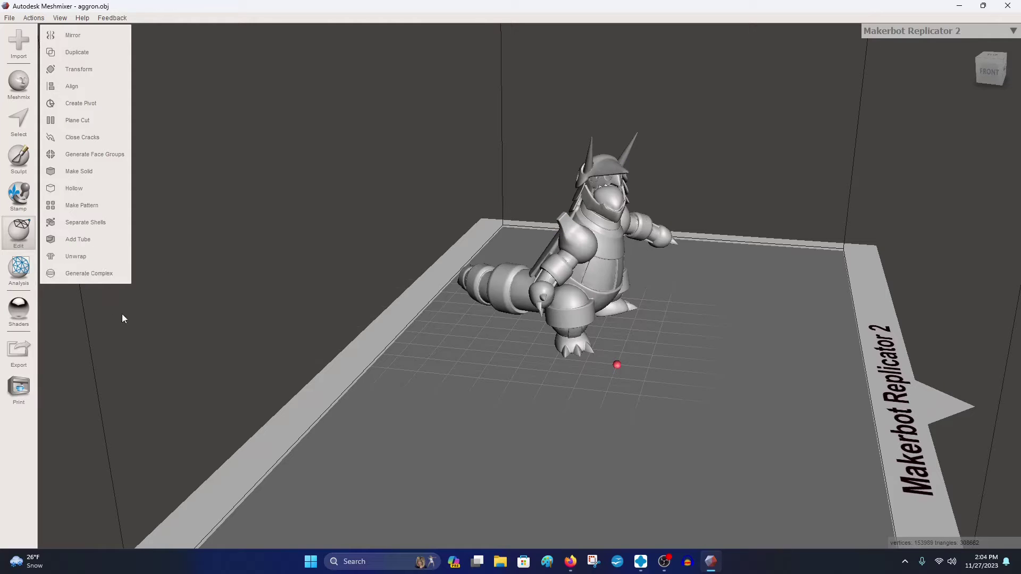
right_click_drag(133, 330, 339, 316)
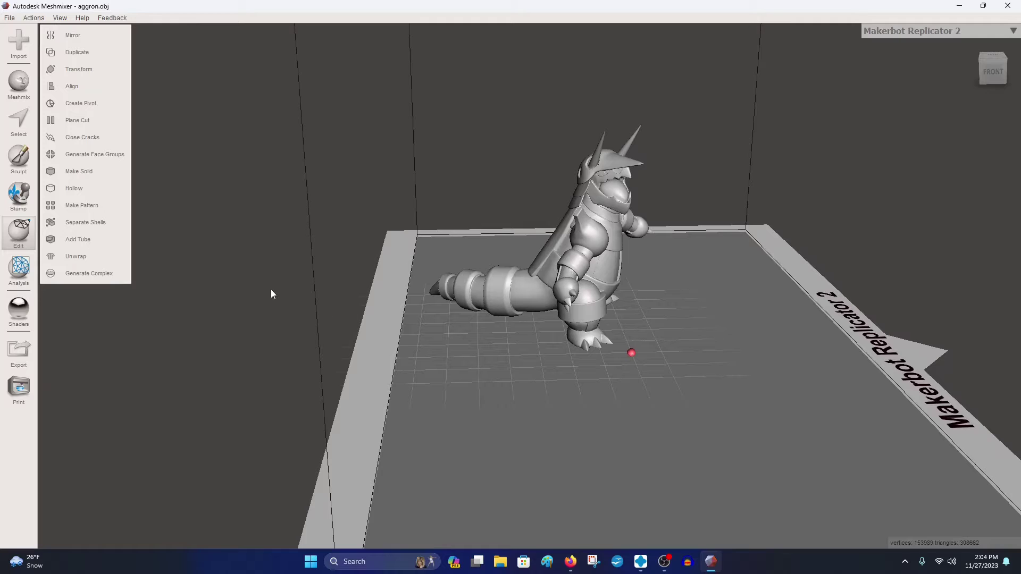
Step: Start a Plane Cut on the Aggron mesh and inspect the default horizontal cutting plane from the model's back
left_click(88, 119)
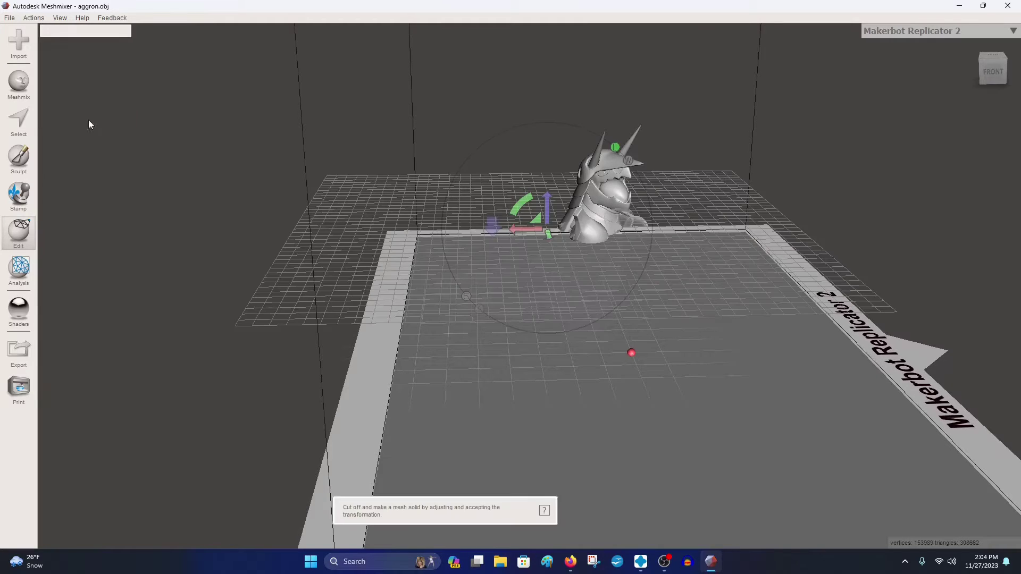
right_click_drag(457, 250, 457, 238)
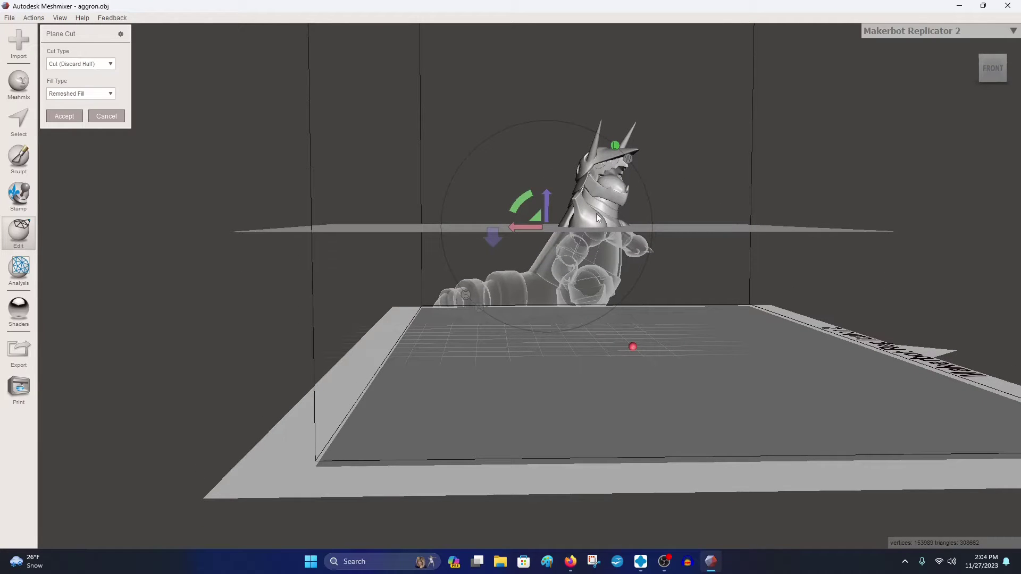
right_click_drag(576, 271, 607, 240)
right_click_drag(630, 203, 564, 181)
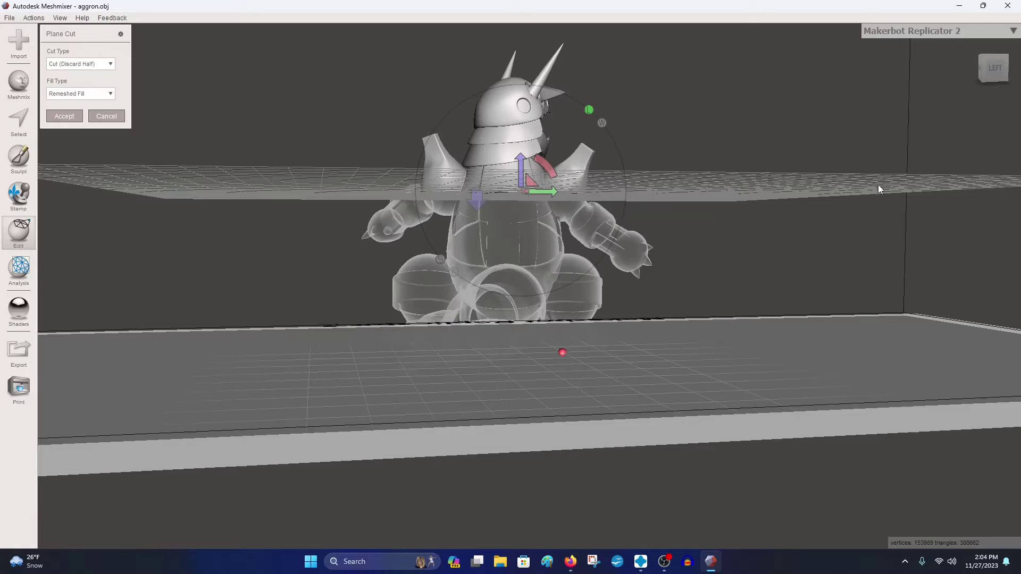
right_click_drag(340, 184, 336, 188)
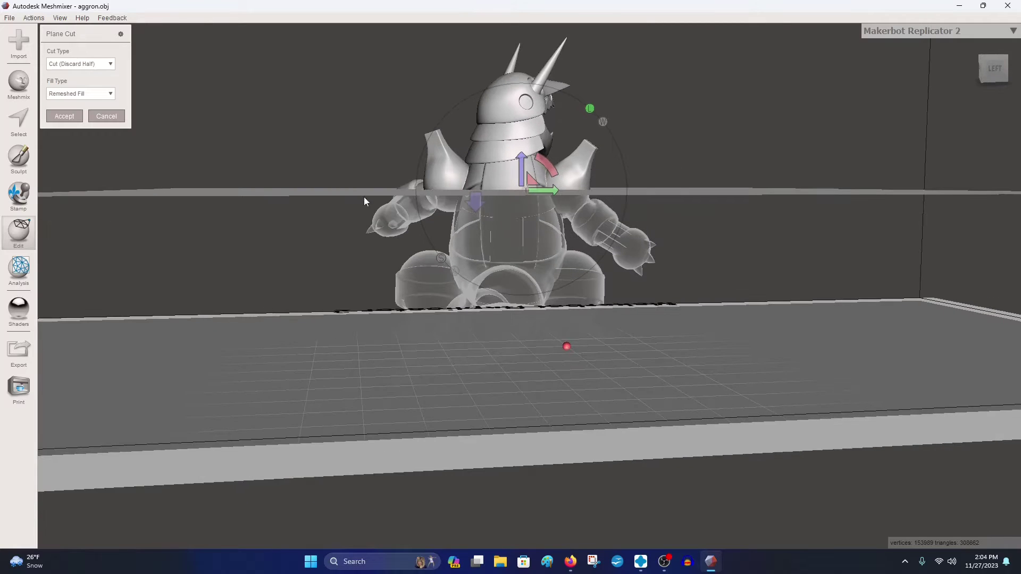
scroll(524, 218, "up", 2)
right_click_drag(524, 218, 503, 186)
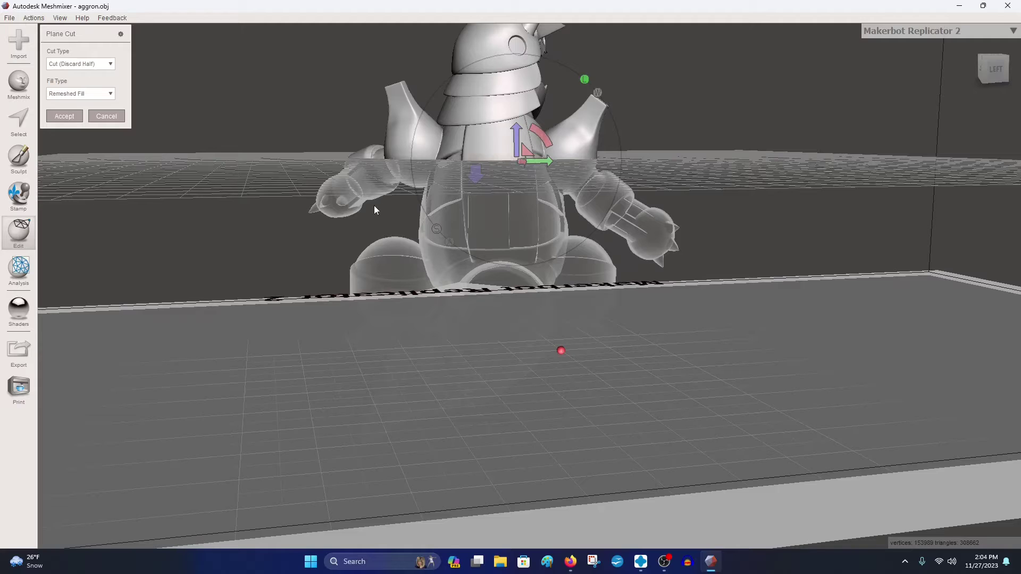
Step: Try redrawing and rotating the cutting plane so it slices steeply through the Aggron's head, torso and leg
left_click_drag(552, 195, 563, 151)
right_click_drag(563, 152, 538, 166)
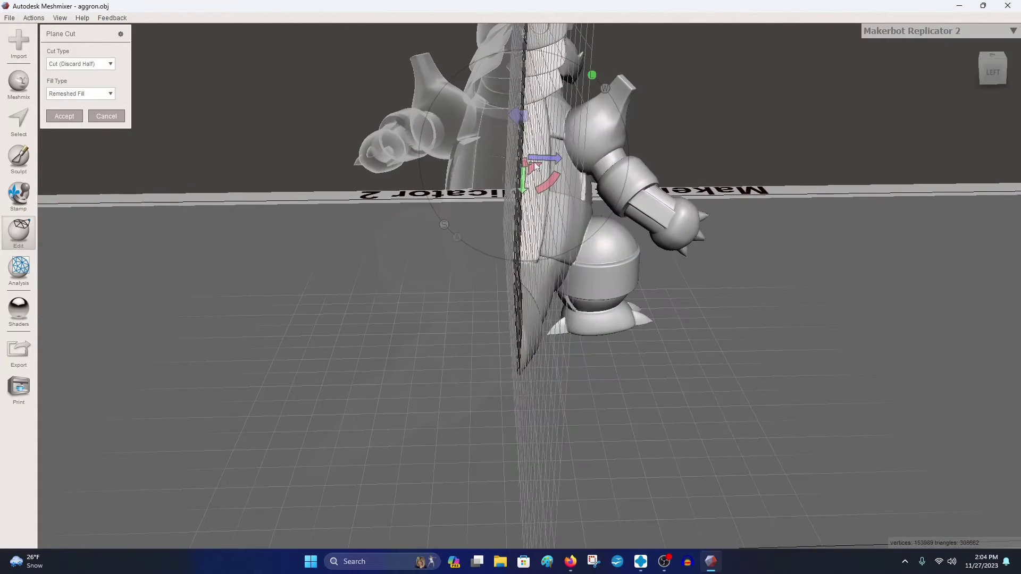
left_click_drag(560, 161, 540, 165)
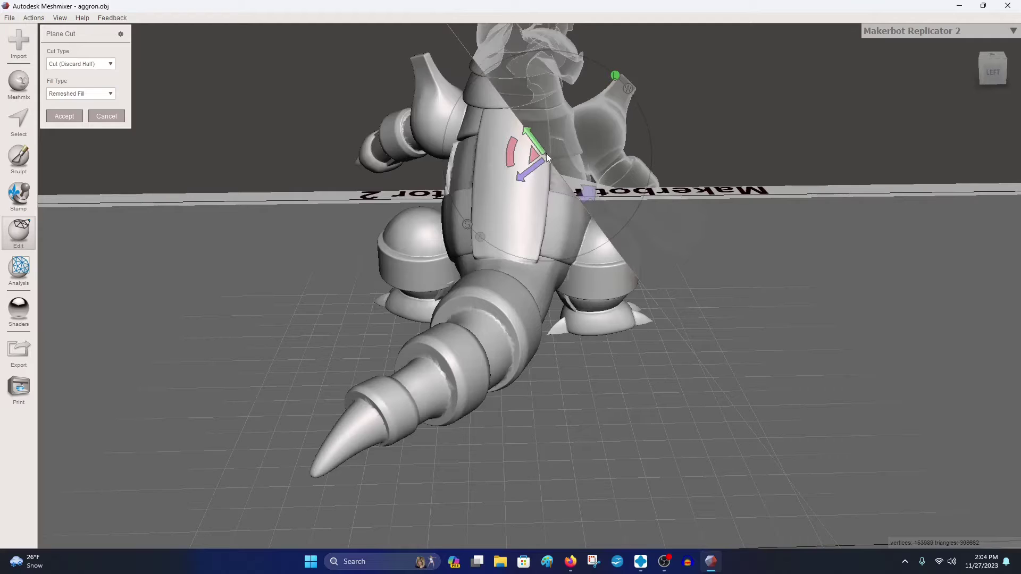
left_click_drag(434, 229, 433, 231)
mouse_move(467, 178)
right_mouse_down()
mouse_move(487, 144)
mouse_move(474, 118)
right_mouse_up()
left_click_drag(585, 172, 582, 205)
right_click_drag(596, 203, 573, 300)
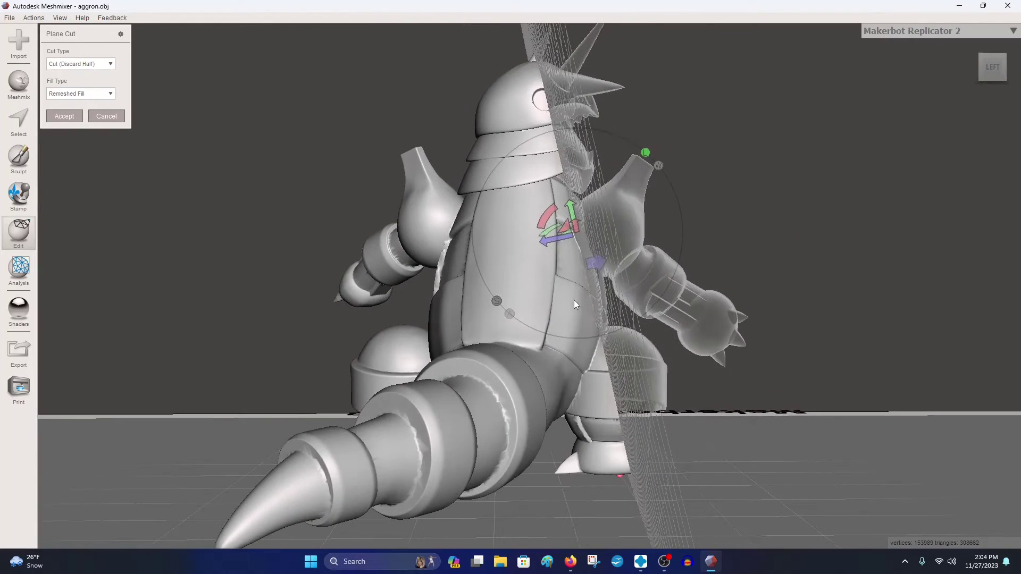
scroll(656, 370, "down", 5)
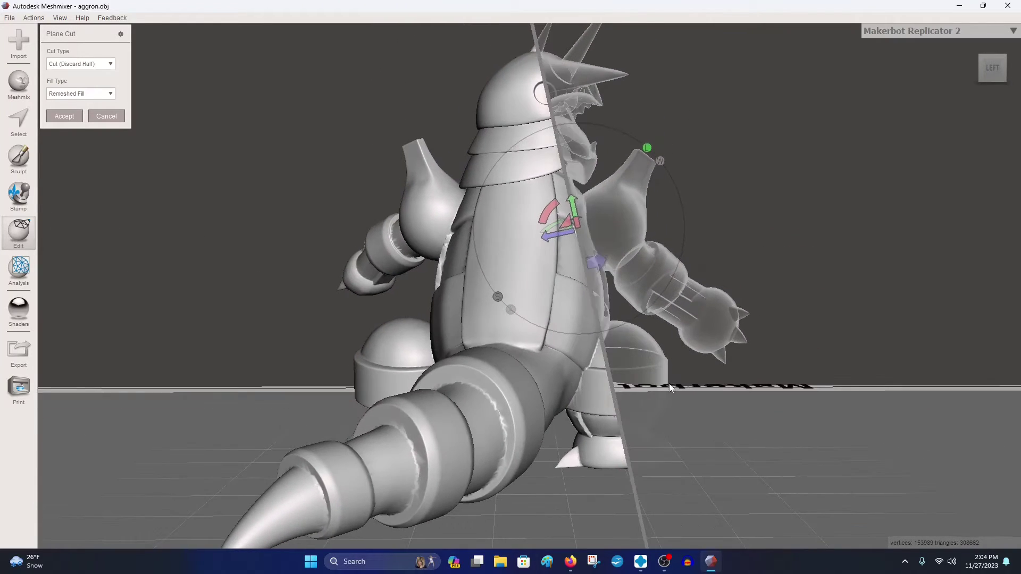
right_click_drag(669, 369, 660, 378)
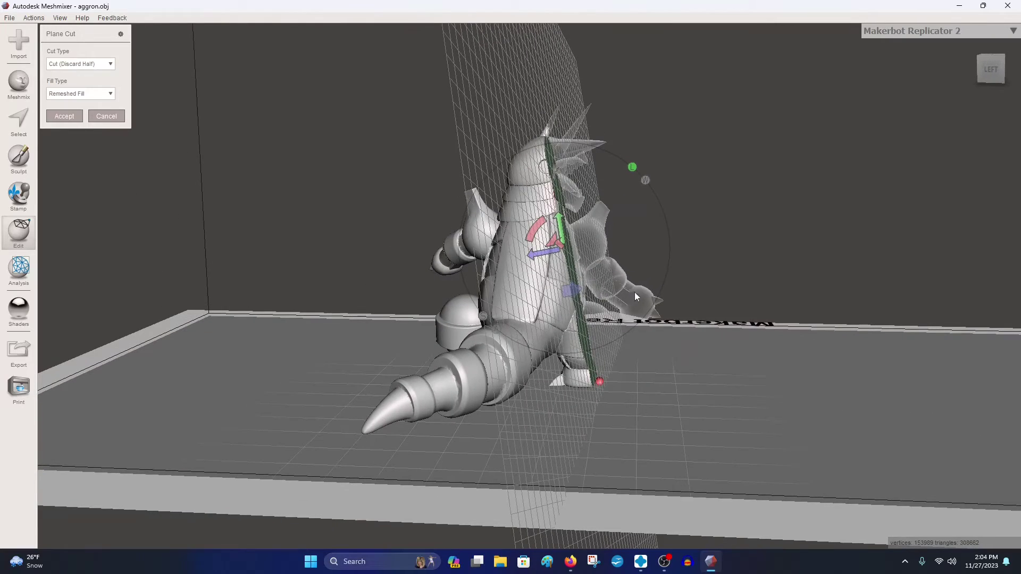
right_click_drag(604, 288, 559, 336)
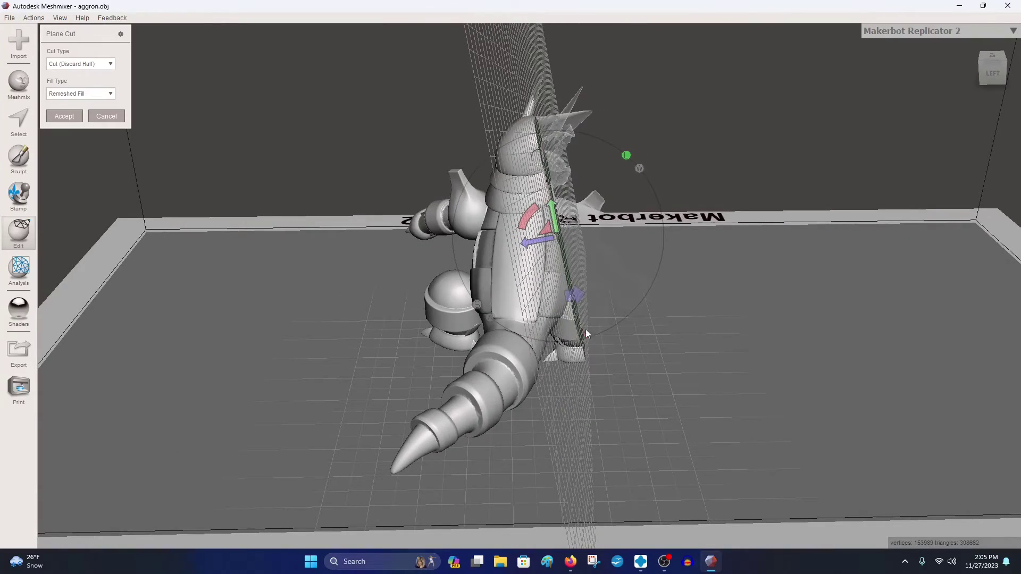
right_click_drag(585, 330, 499, 343)
scroll(495, 338, "up", 5)
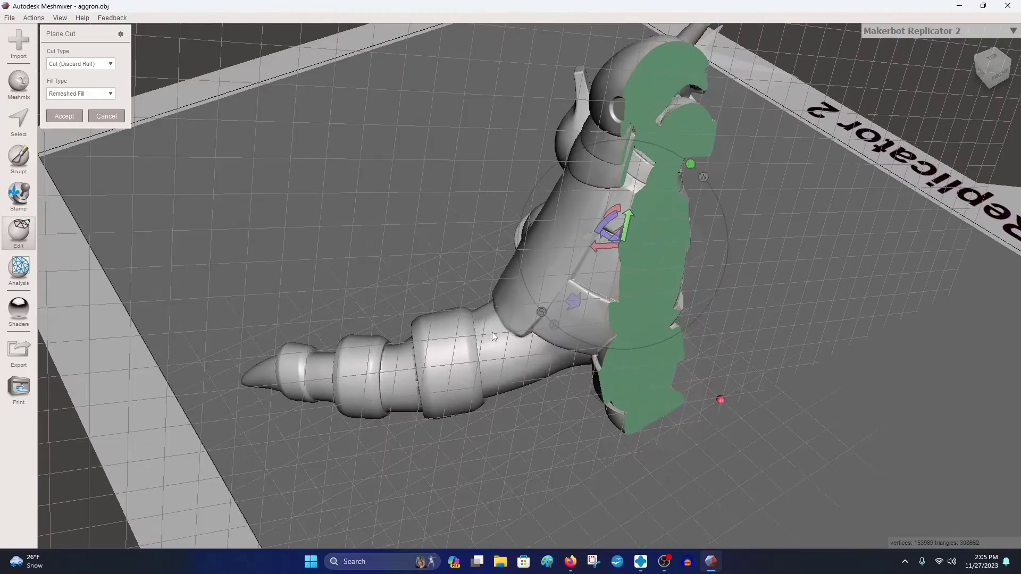
Step: Draw a new cutting plane across the tail's base, just ahead of the largest tail ring, and nudge its position and rotation
left_click_drag(484, 333, 503, 404)
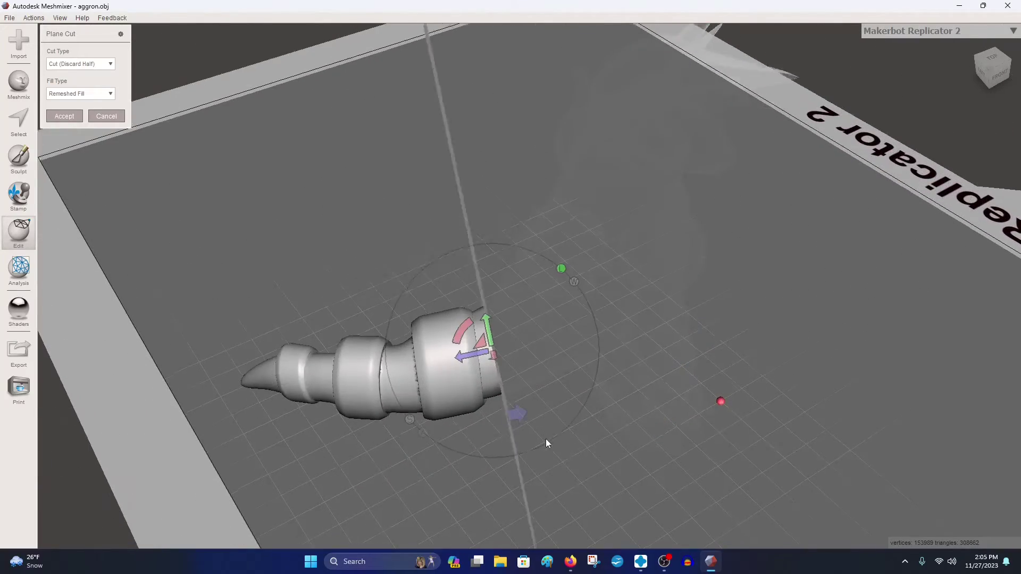
mouse_move(546, 439)
right_mouse_down()
mouse_move(552, 400)
mouse_move(580, 406)
mouse_move(470, 391)
right_mouse_up()
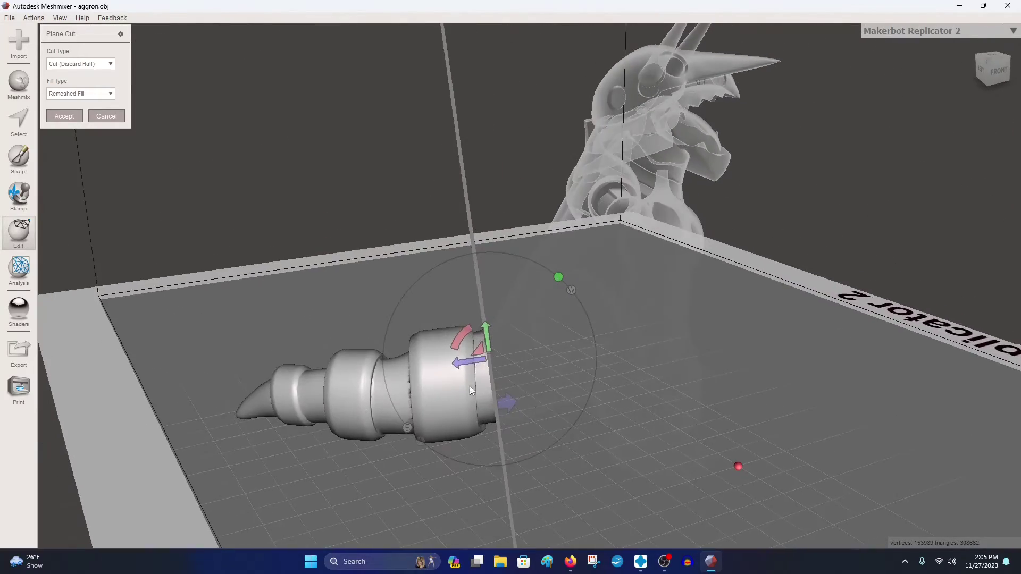
right_click_drag(790, 174, 580, 375)
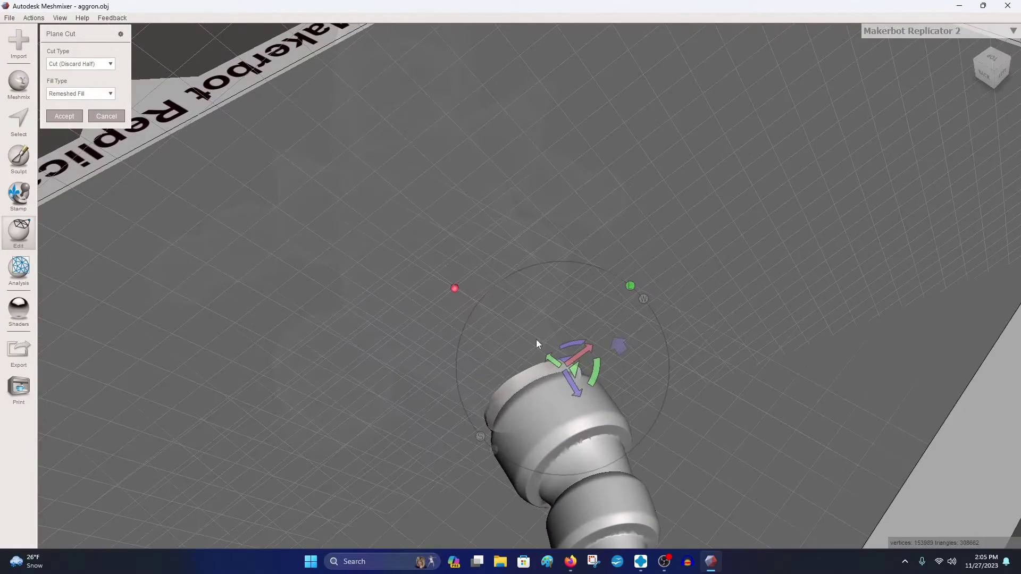
mouse_move(569, 377)
left_mouse_down()
mouse_move(575, 387)
mouse_move(568, 372)
left_mouse_up()
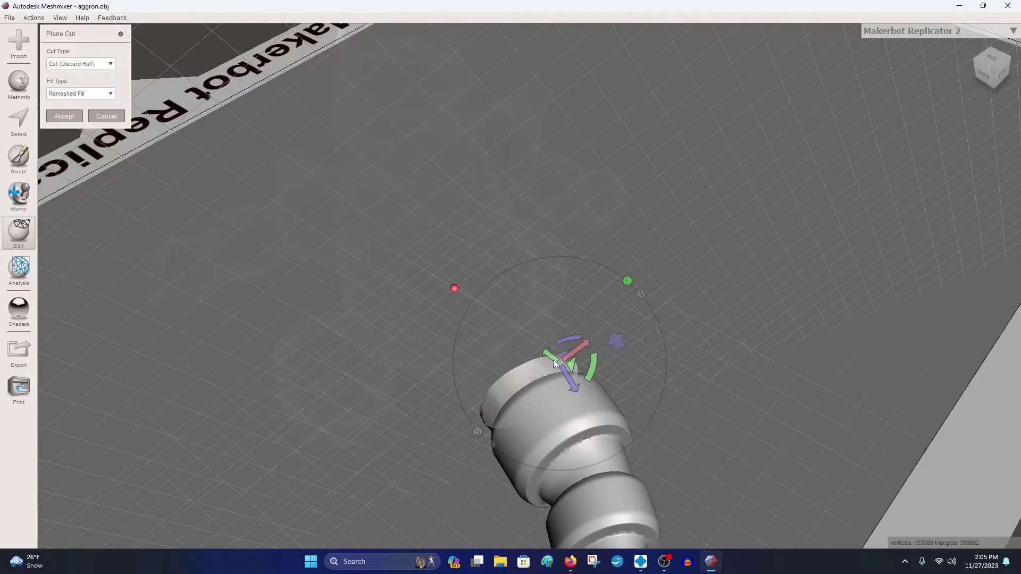
right_click_drag(556, 357, 582, 364)
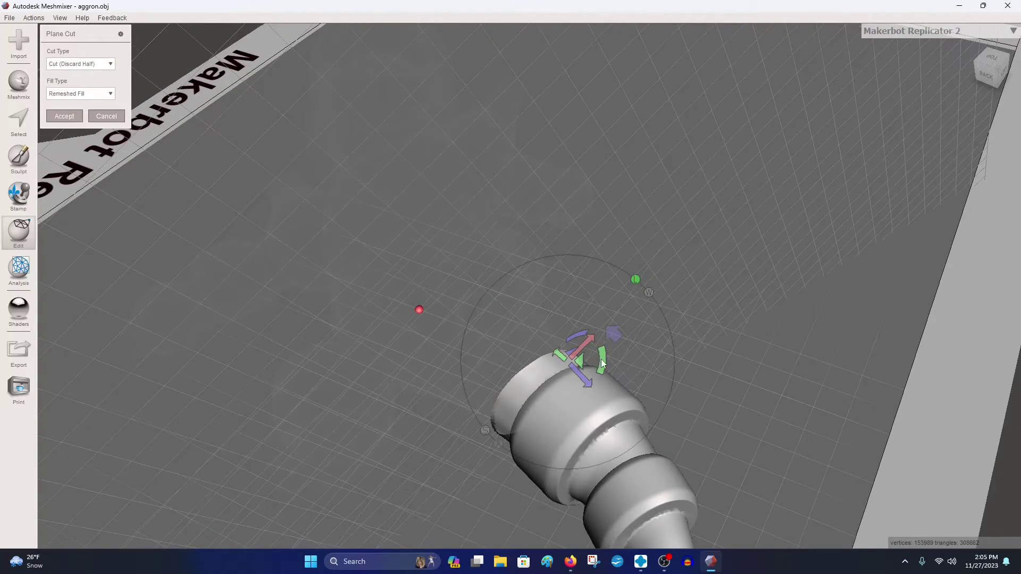
right_click_drag(602, 359, 604, 355)
mouse_move(604, 353)
left_mouse_down()
mouse_move(602, 365)
mouse_move(605, 353)
left_mouse_up()
Step: Tilt the cutting plane so it runs nearly parallel to the edge of the largest tail ring
right_click_drag(605, 354, 691, 283)
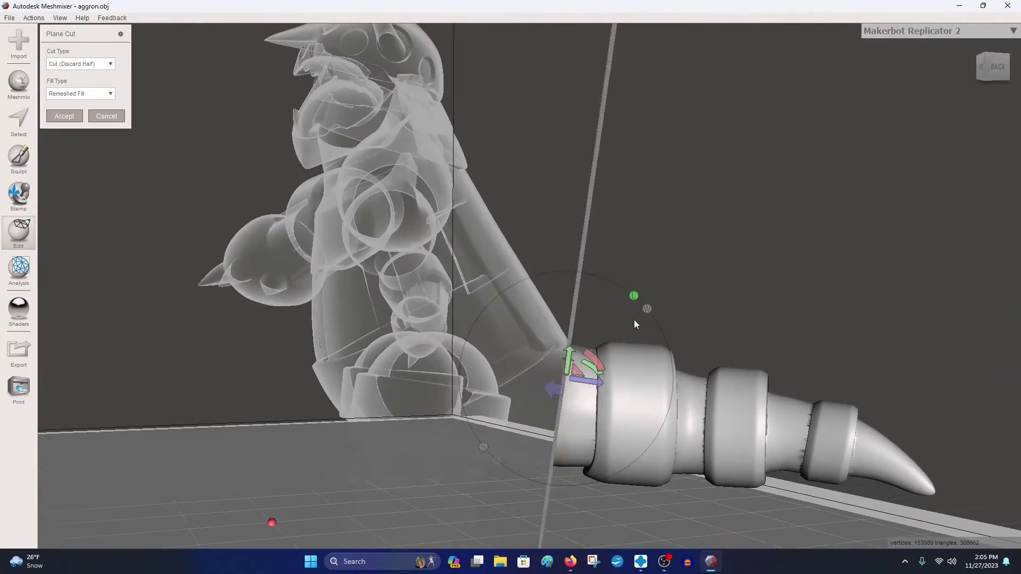
left_click_drag(601, 359, 594, 363)
right_click_drag(634, 404, 631, 433)
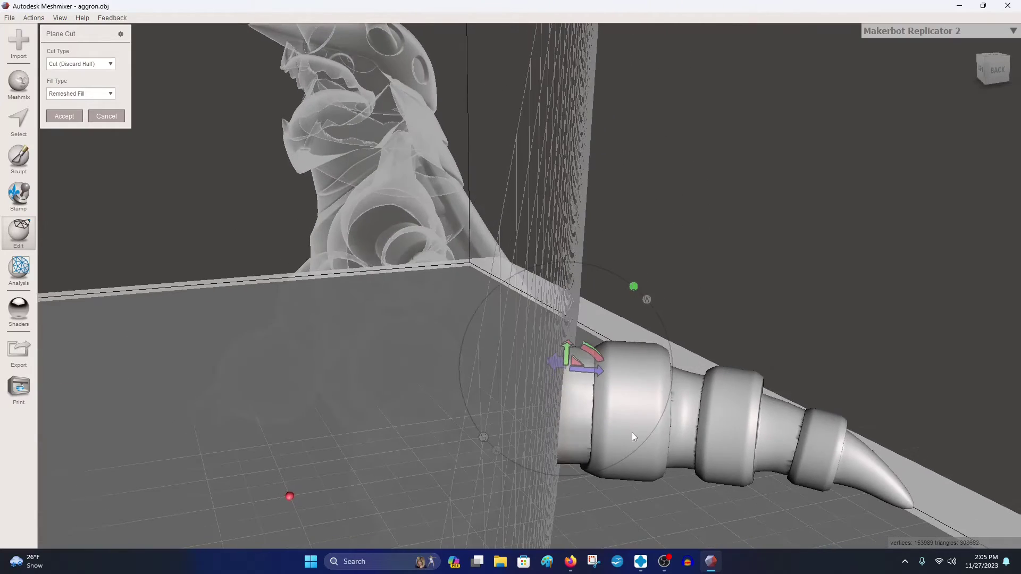
scroll(592, 390, "up", 2)
right_click_drag(592, 389, 627, 361)
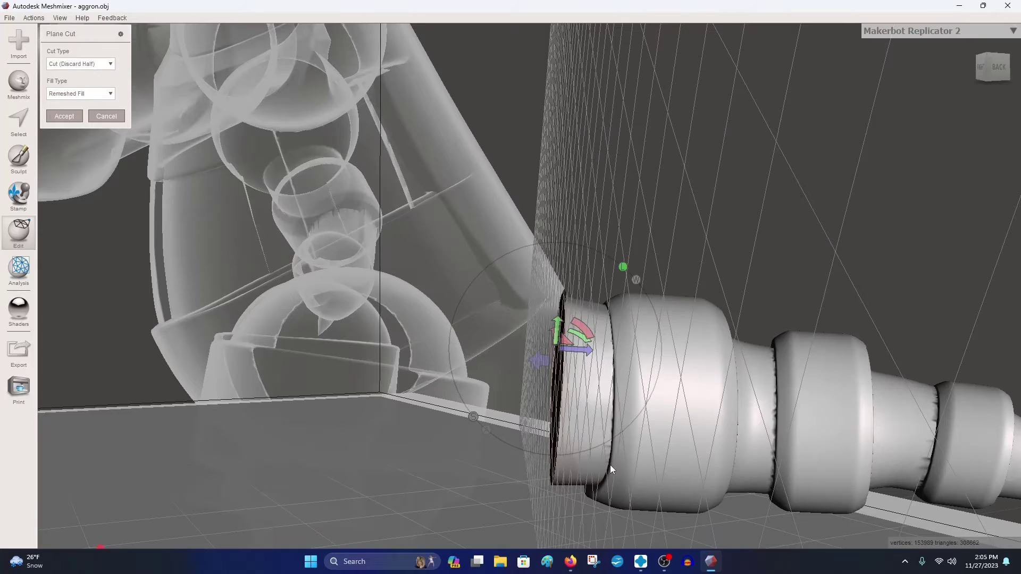
right_click_drag(611, 465, 619, 378)
right_click_drag(528, 260, 552, 259)
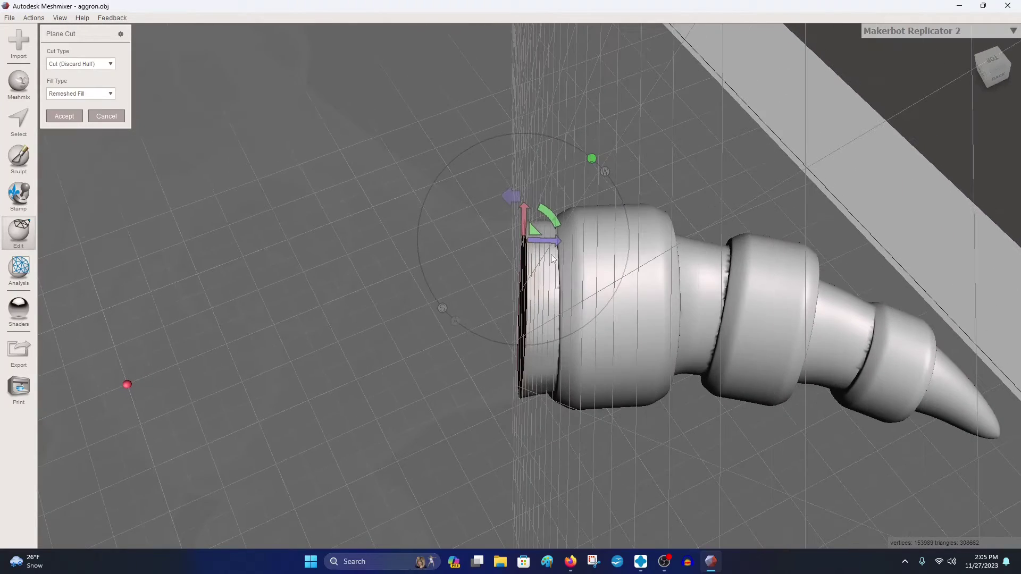
Step: Flip the cut direction to preview the body side of the cut at the tail's base
left_click(508, 197)
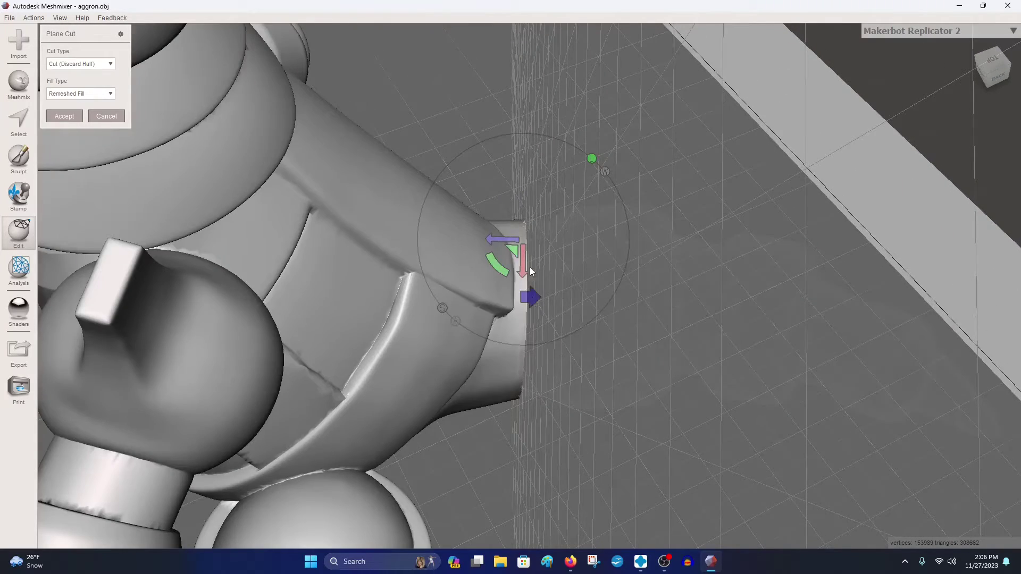
left_click(515, 197)
left_click(516, 196)
right_click_drag(547, 292, 535, 245)
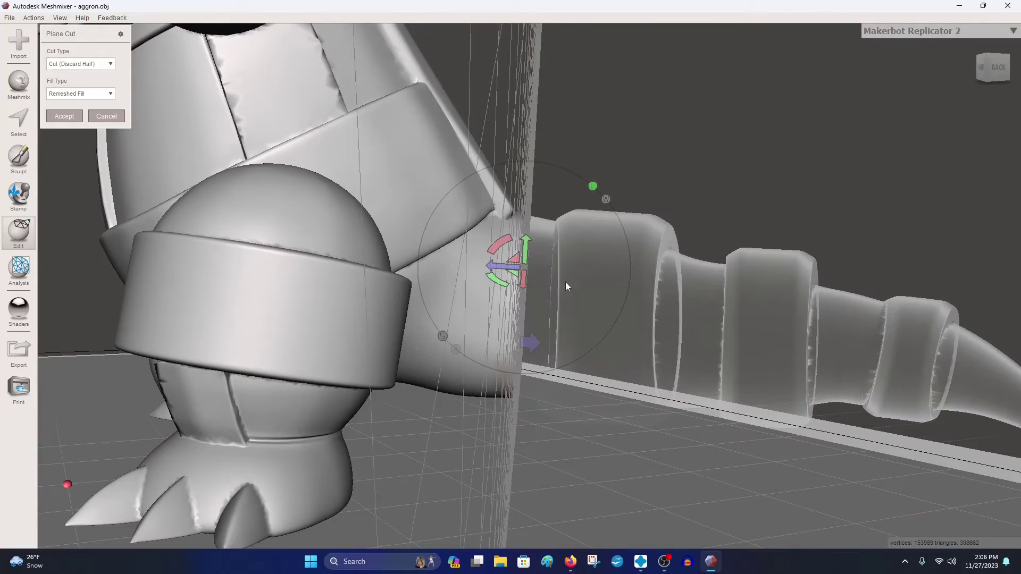
right_click_drag(529, 217, 530, 260)
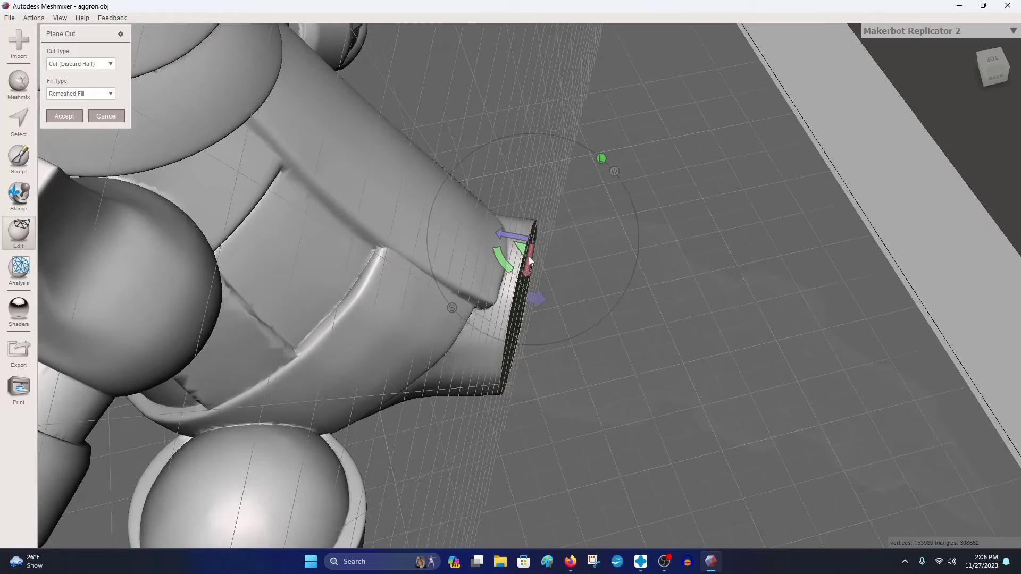
Step: Check the cut direction again and fine-tune the cutting plane's rotation just behind the back plate
left_click(540, 296)
right_click_drag(520, 340, 447, 325)
left_click(522, 206)
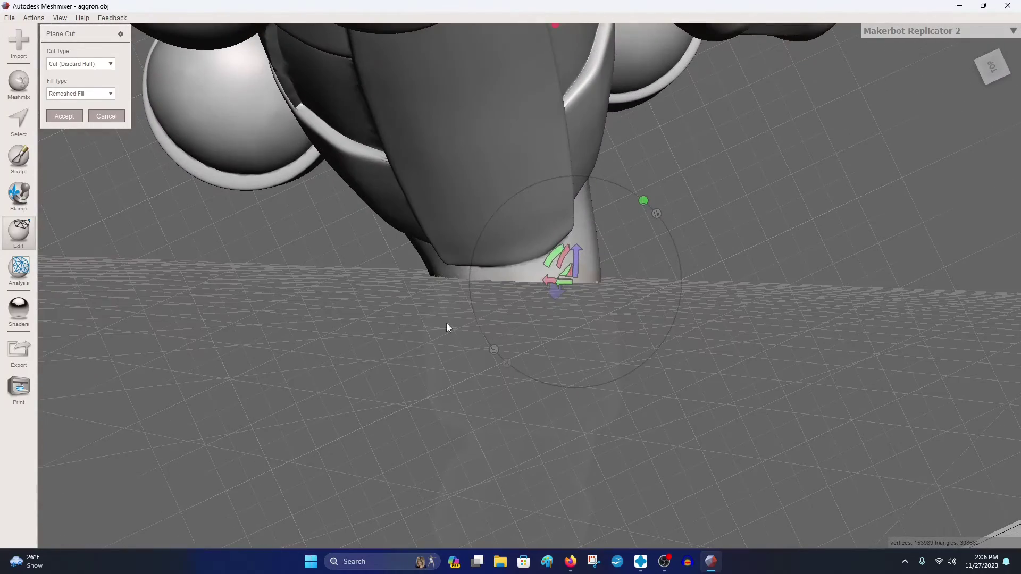
left_click_drag(557, 253, 554, 255)
mouse_move(573, 253)
right_mouse_down()
mouse_move(608, 261)
mouse_move(753, 195)
mouse_move(752, 131)
mouse_move(732, 81)
mouse_move(743, 83)
mouse_move(715, 176)
right_mouse_up()
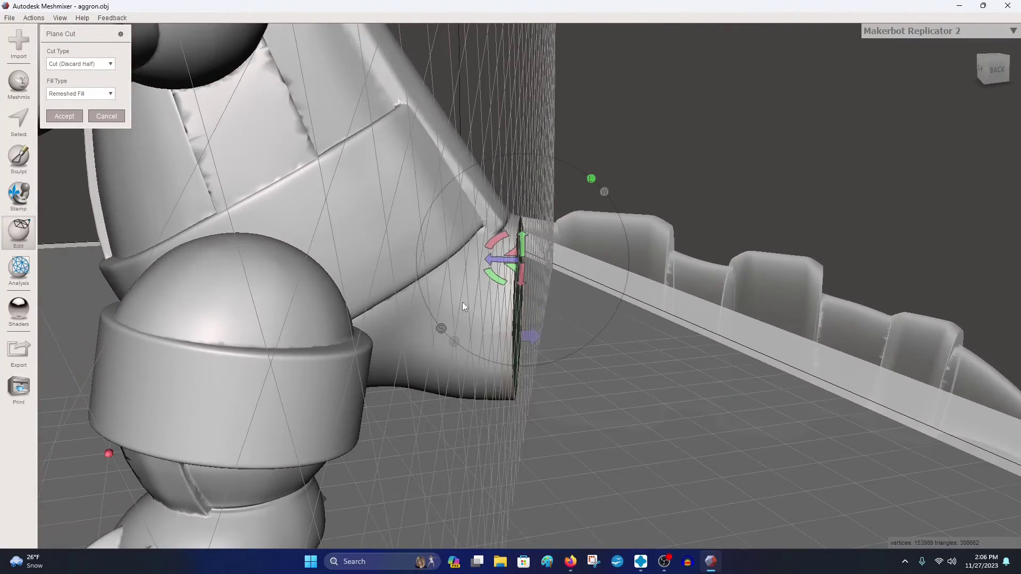
Step: Set the cut type to Slice (Keep Both) with Remeshed Fill and accept the plane cut
scroll(340, 245, "down", 3)
right_click_drag(339, 245, 526, 226)
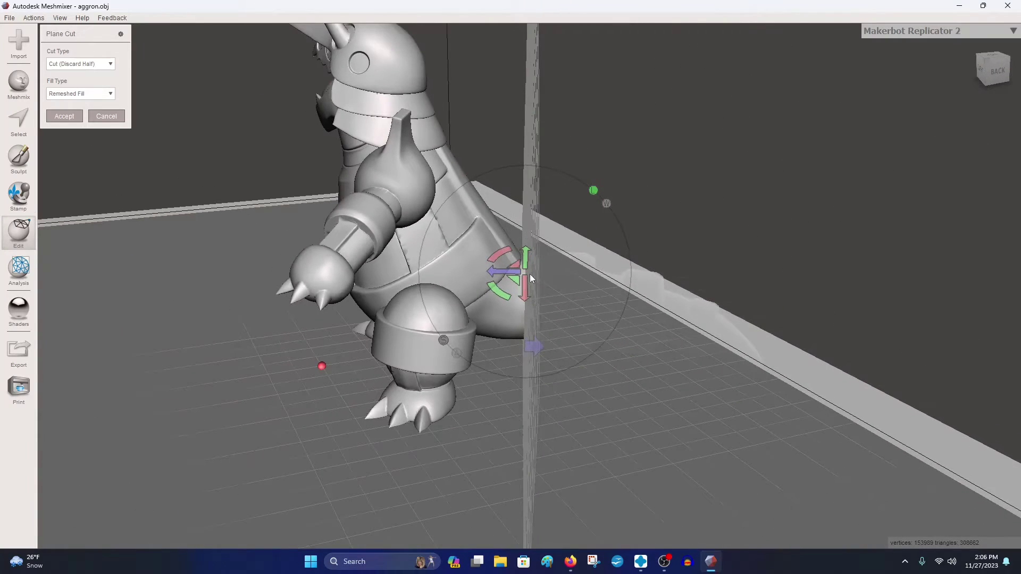
left_click(95, 65)
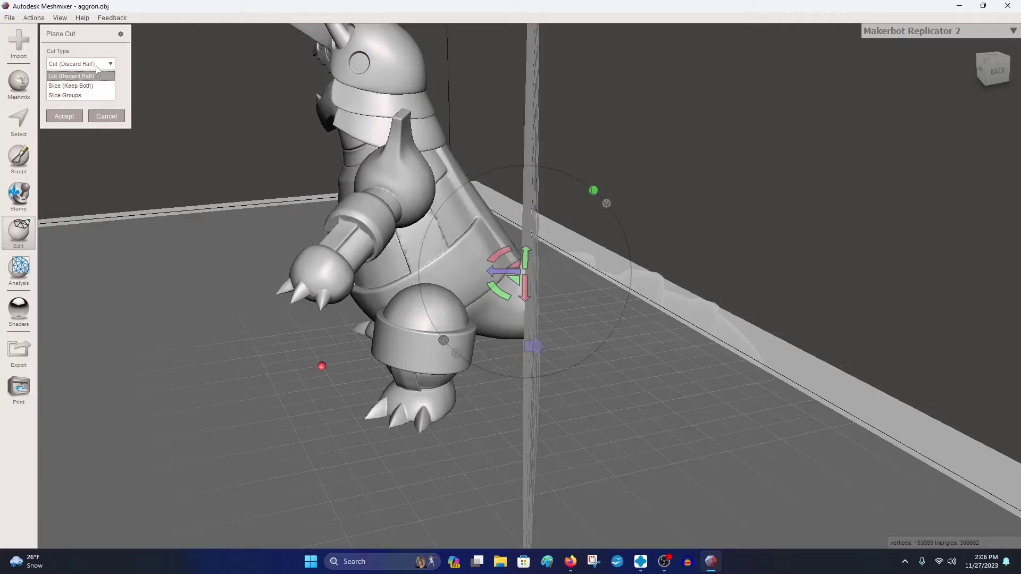
left_click(88, 92)
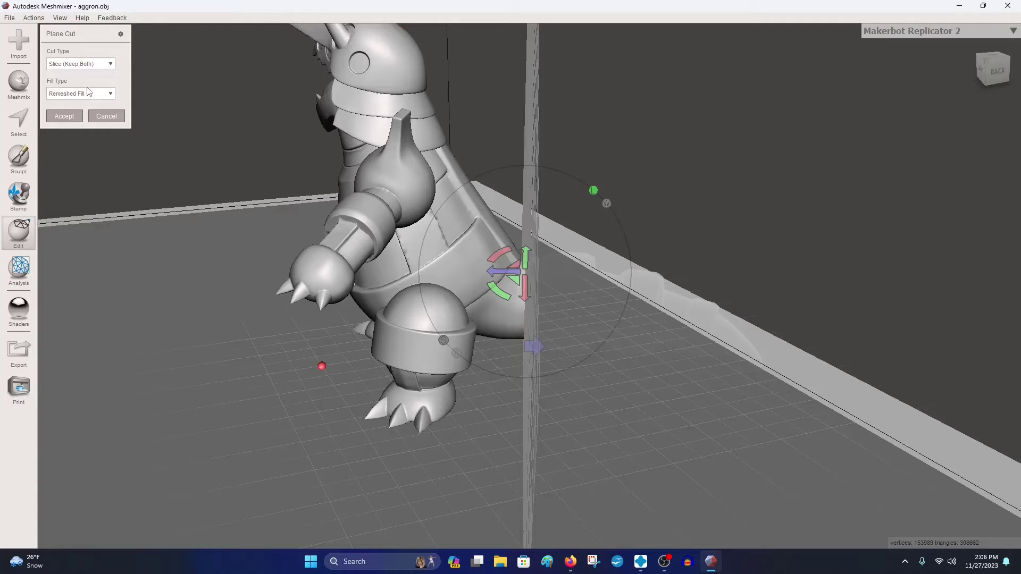
left_click(65, 116)
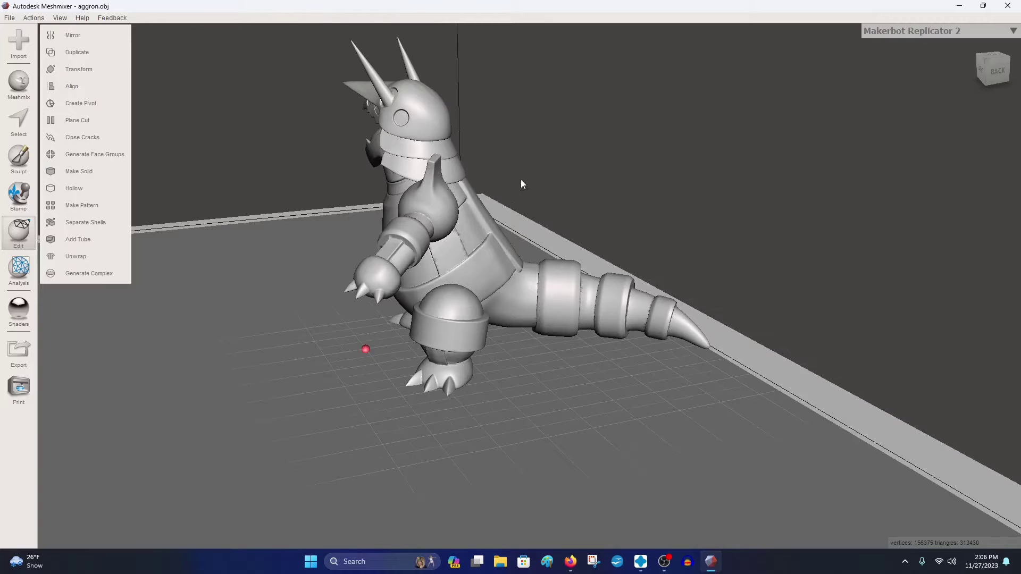
Step: Separate the sliced Aggron mesh into individual shells for the body and the tail
right_click_drag(515, 389, 433, 301)
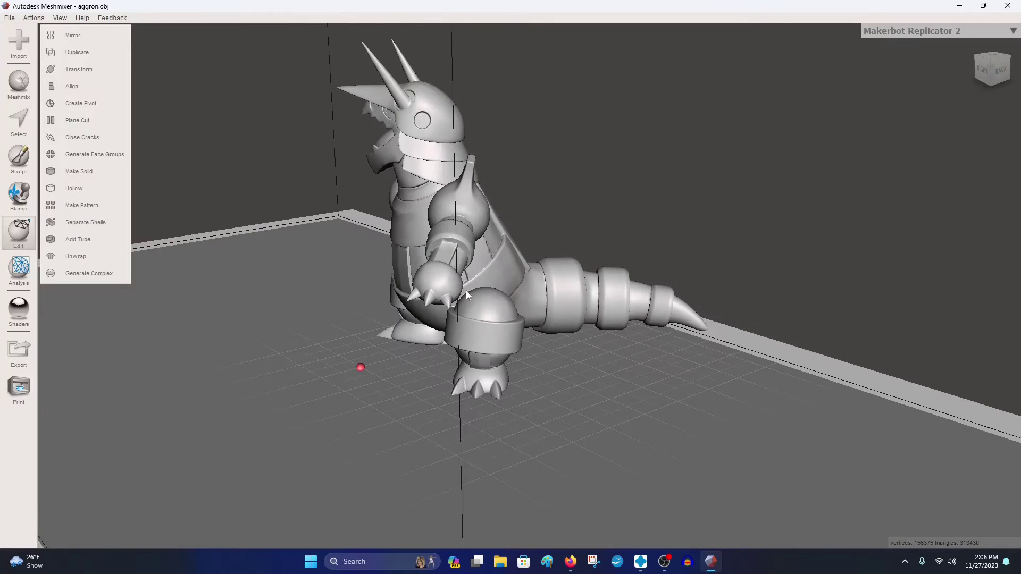
right_click_drag(572, 301, 569, 373)
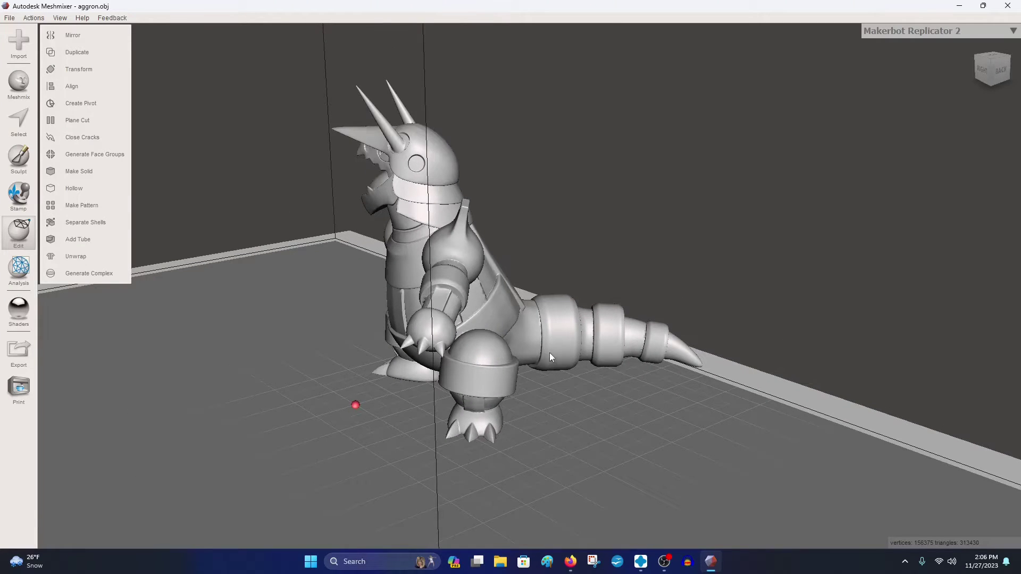
left_click(104, 221)
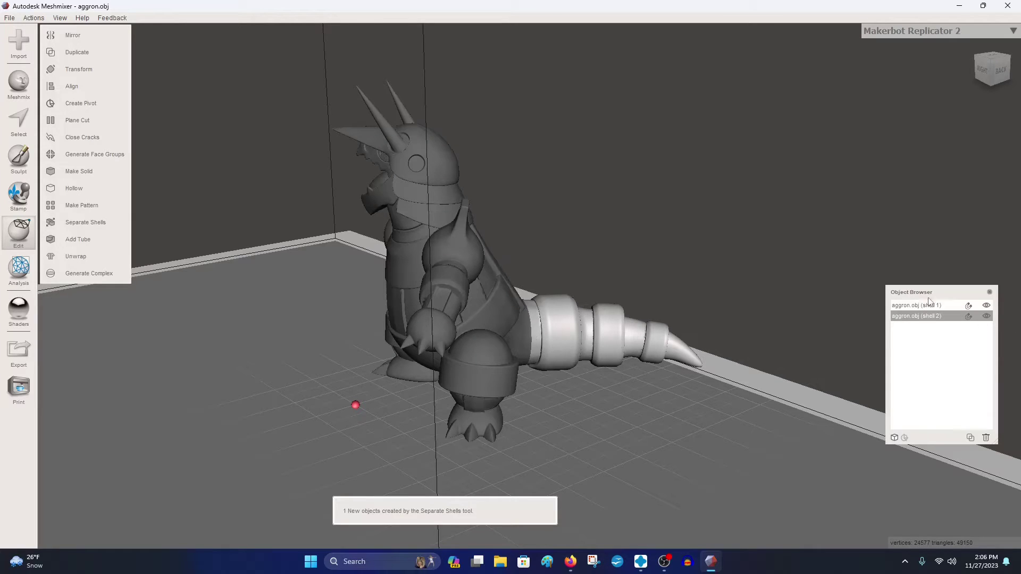
Step: Move the Object Browser closer to the model and toggle each shell's visibility to check the body and tail individually
left_click_drag(930, 294, 831, 236)
left_click(888, 249)
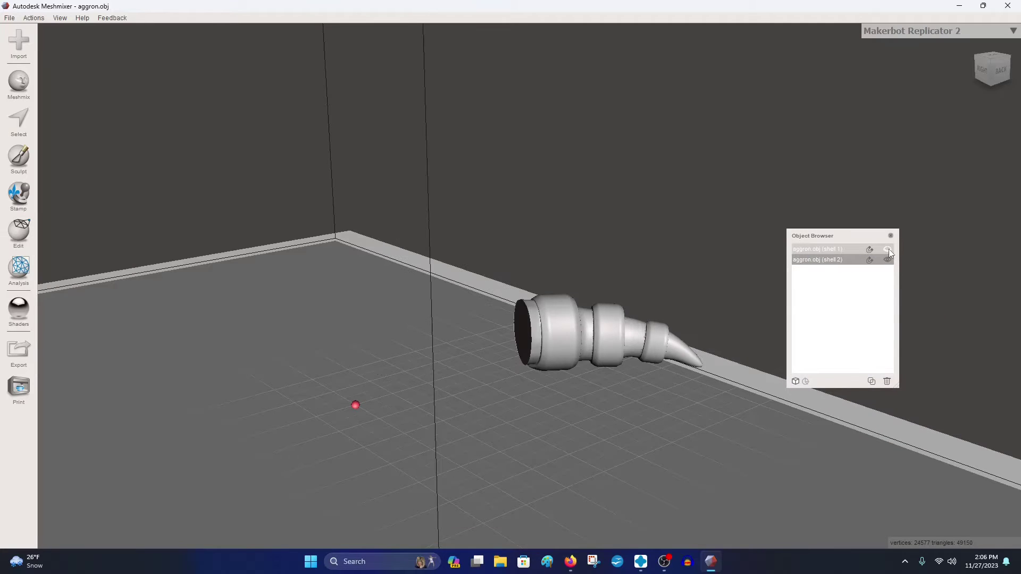
left_click(889, 249)
left_click(887, 260)
left_click(887, 260)
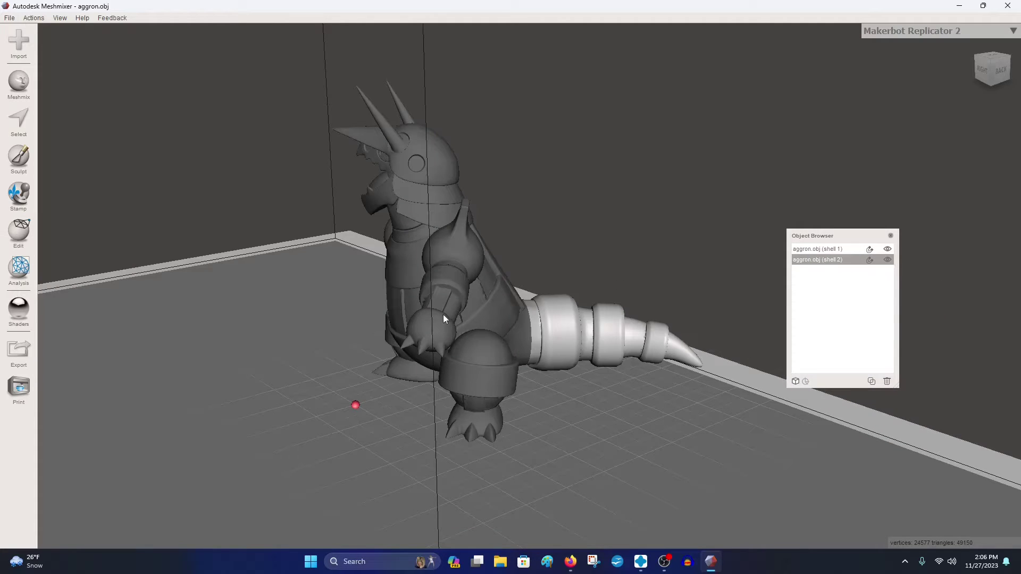
Step: Hide the body shell and examine the flat cut face at the base of the tail
right_click_drag(521, 365, 504, 366)
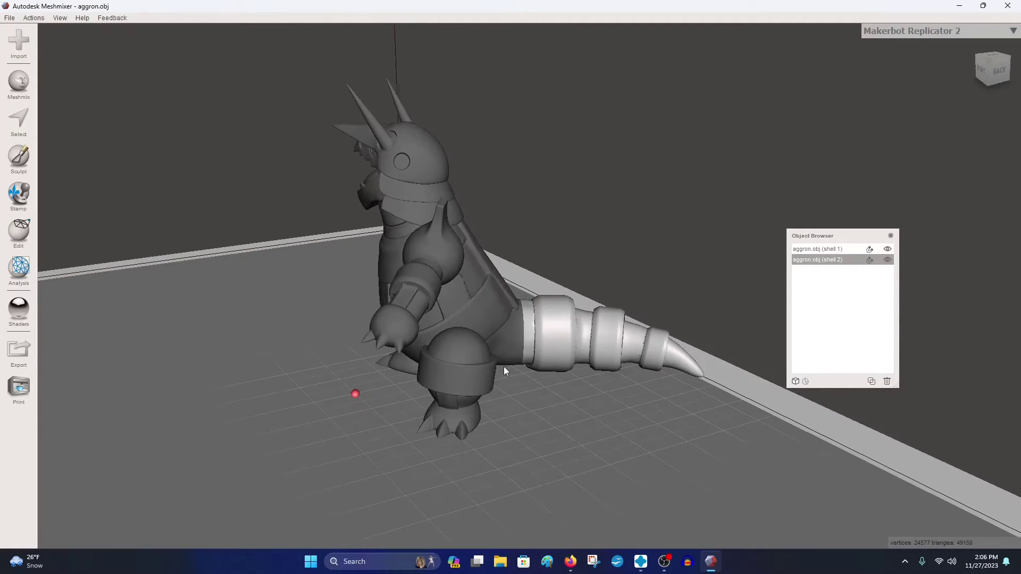
right_click_drag(587, 307, 580, 333)
left_click(887, 249)
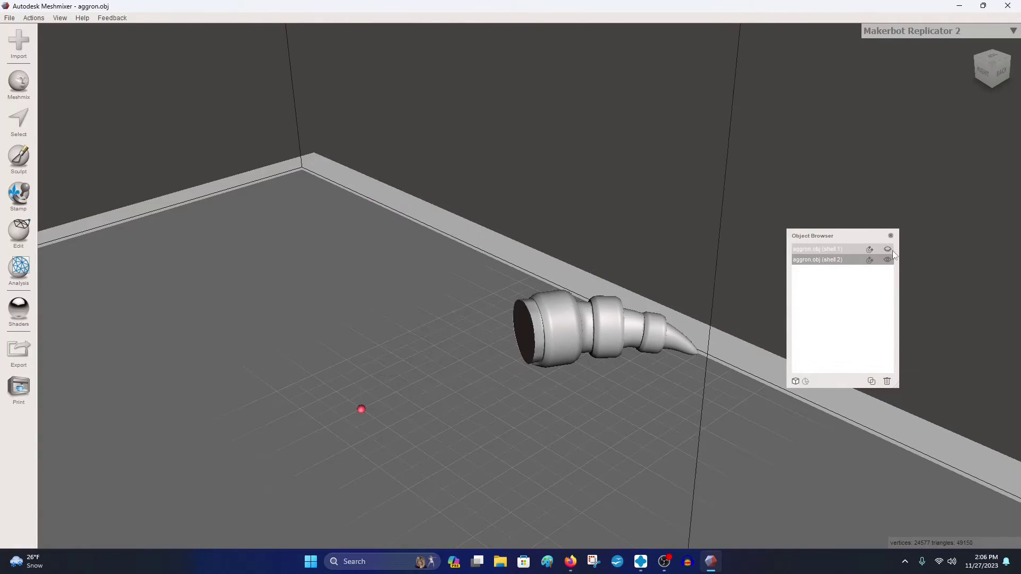
right_click_drag(771, 329, 646, 360)
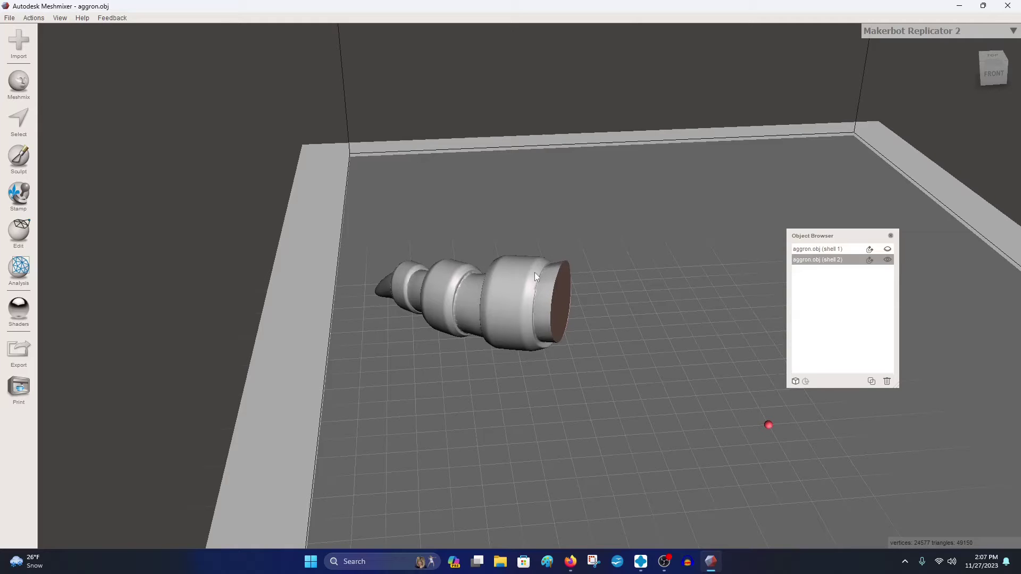
mouse_move(551, 317)
right_mouse_down()
mouse_move(573, 302)
mouse_move(551, 298)
mouse_move(595, 318)
mouse_move(552, 334)
right_mouse_up()
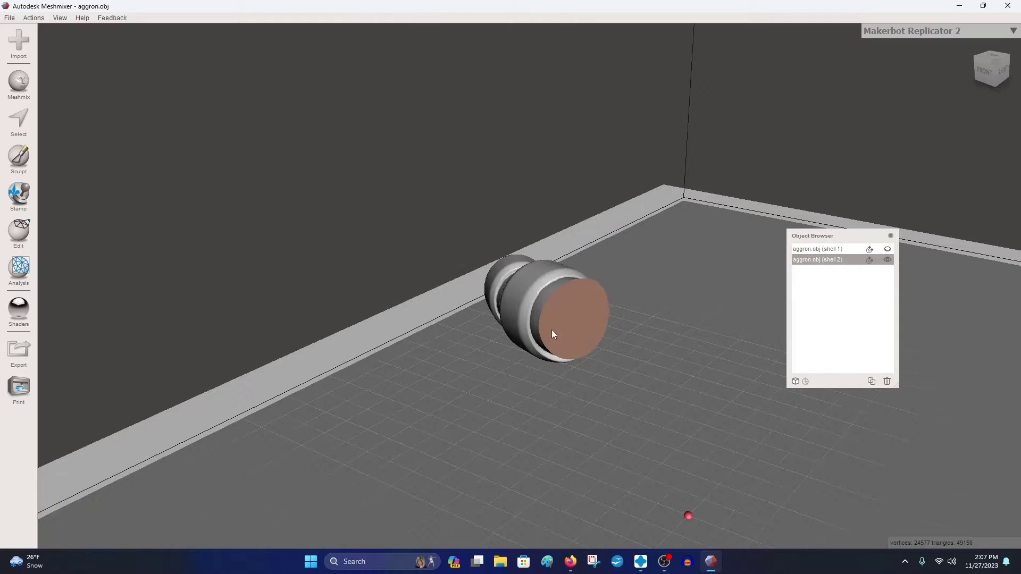
Step: Show and hide the body shell several times to examine how the tail's cut face meets the body
left_click(889, 248)
right_click_drag(672, 390, 561, 413)
right_click_drag(606, 349, 449, 358)
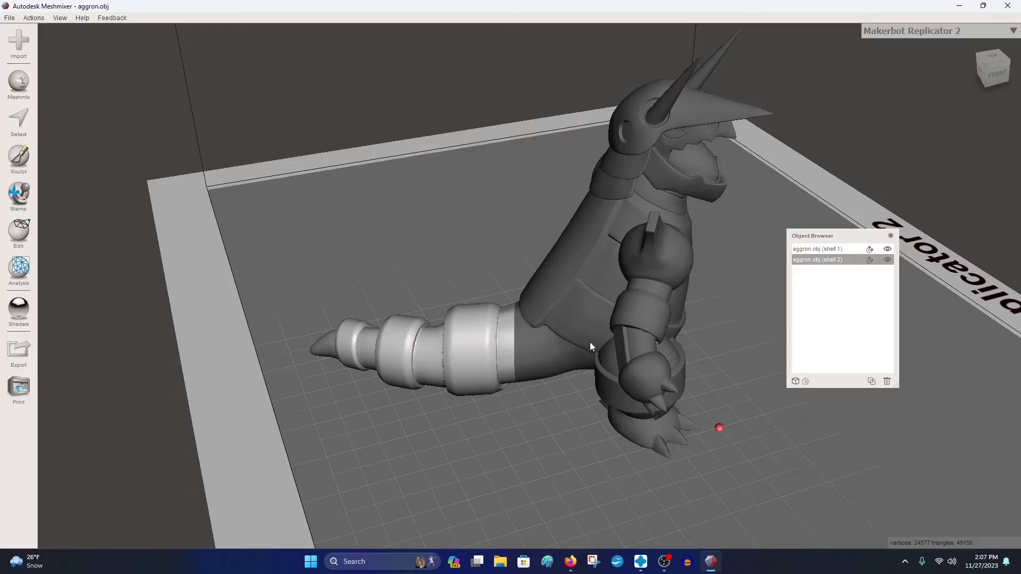
left_click(888, 249)
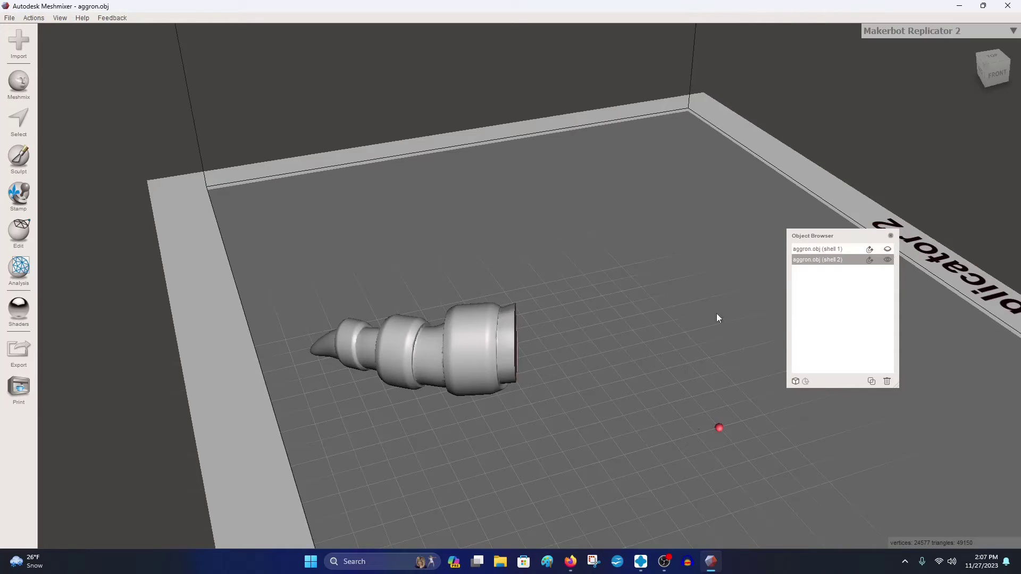
right_click_drag(716, 315, 608, 305)
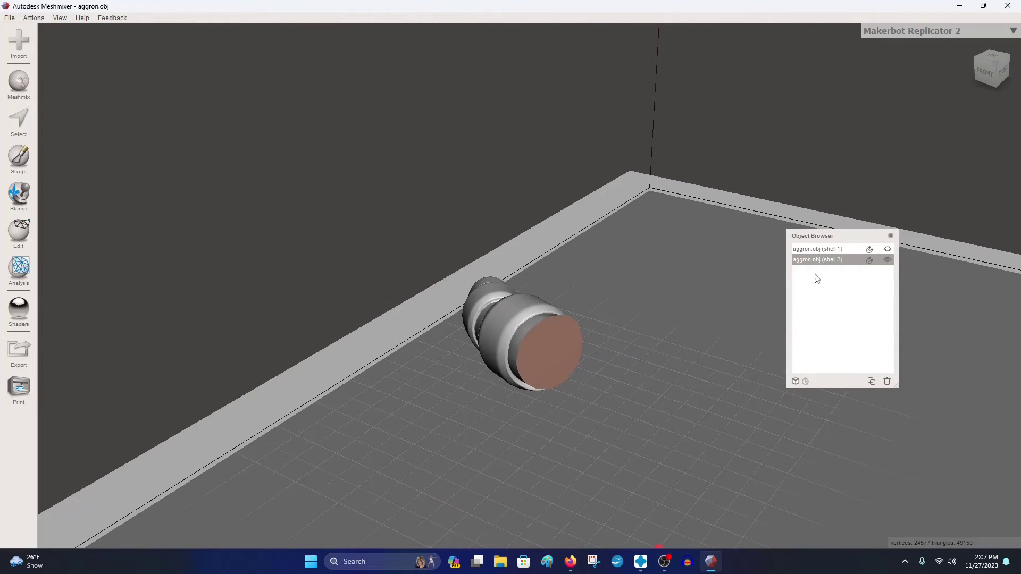
right_click_drag(589, 368, 569, 356)
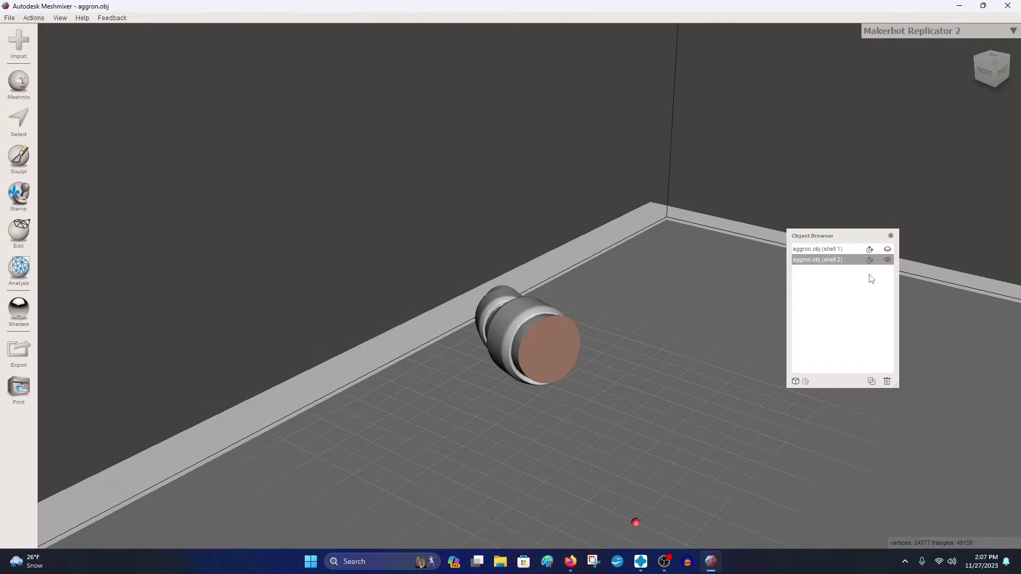
left_click(888, 250)
left_click(888, 250)
right_click_drag(782, 282, 342, 306)
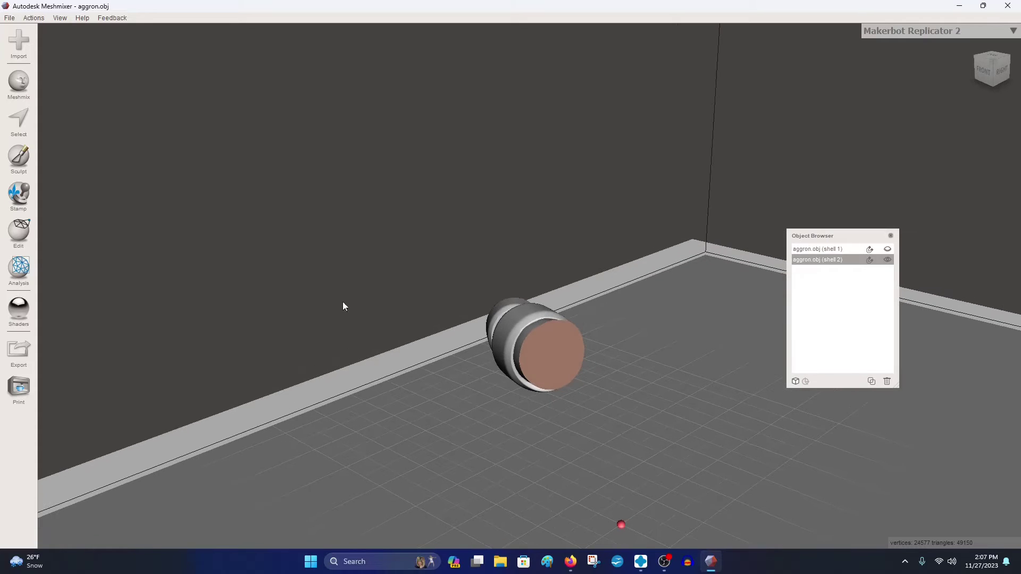
Step: Try a cylinder primitive as a connector peg on the tail's cut face
left_click(18, 82)
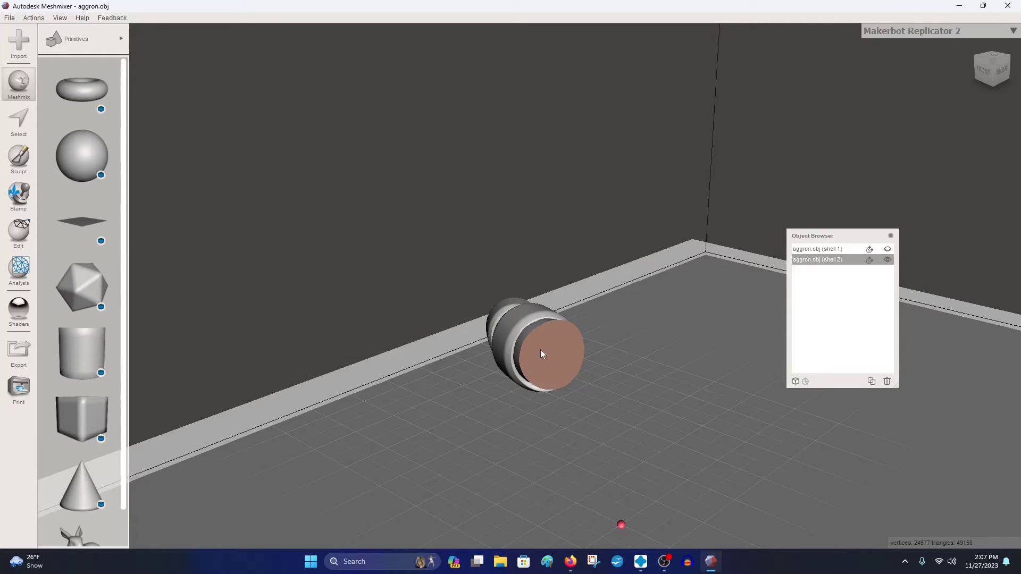
right_click_drag(540, 349, 494, 339)
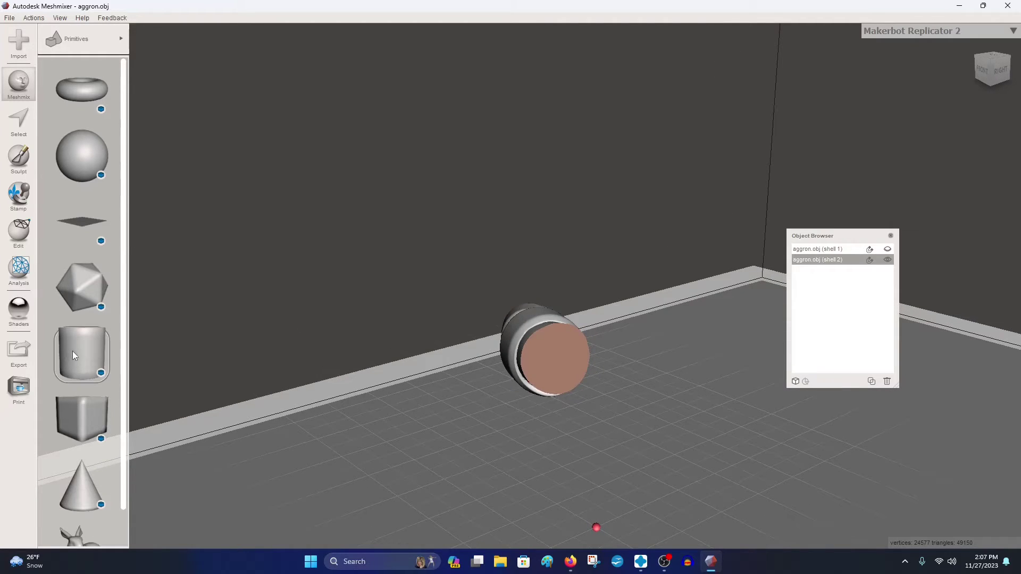
left_click_drag(557, 353, 557, 359)
right_click_drag(561, 359, 581, 379)
scroll(578, 383, "up", 2)
right_click_drag(582, 367, 660, 356)
Step: Select and show the body shell to check the cylinder peg against it, and return to the tail shell with the body hidden
left_click(867, 250)
right_click_drag(523, 380, 573, 358)
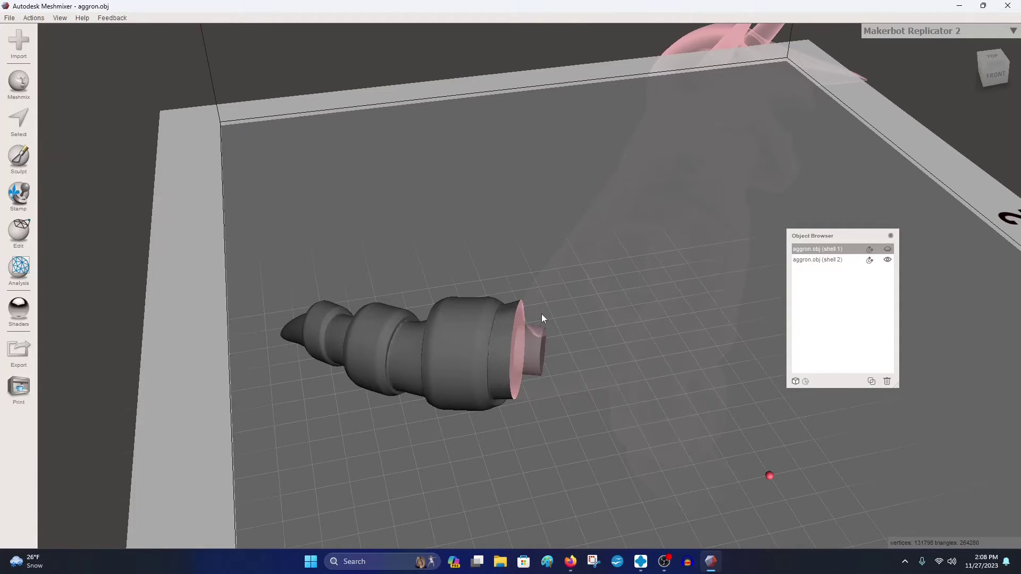
right_click_drag(478, 328, 514, 345)
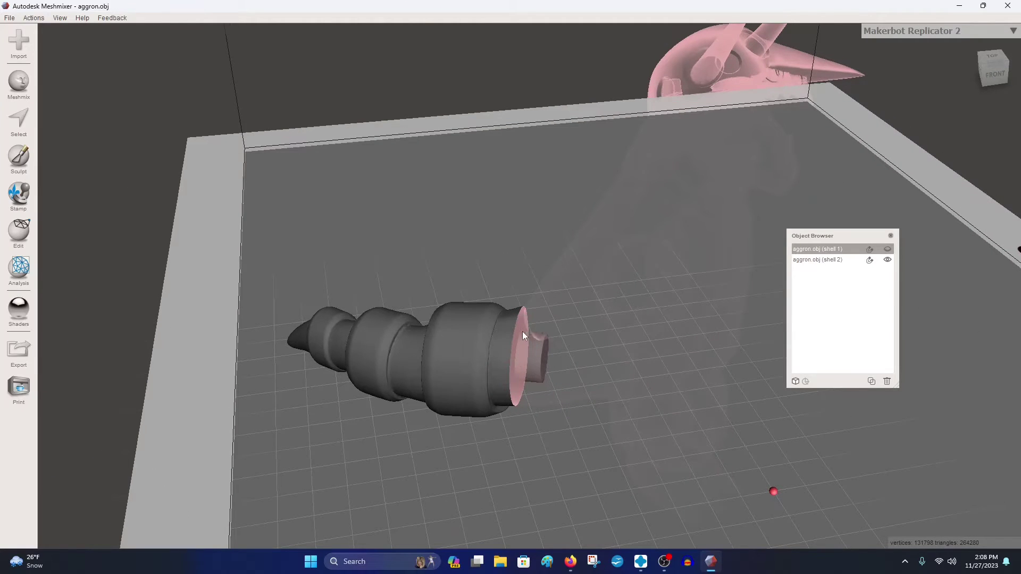
left_click(887, 249)
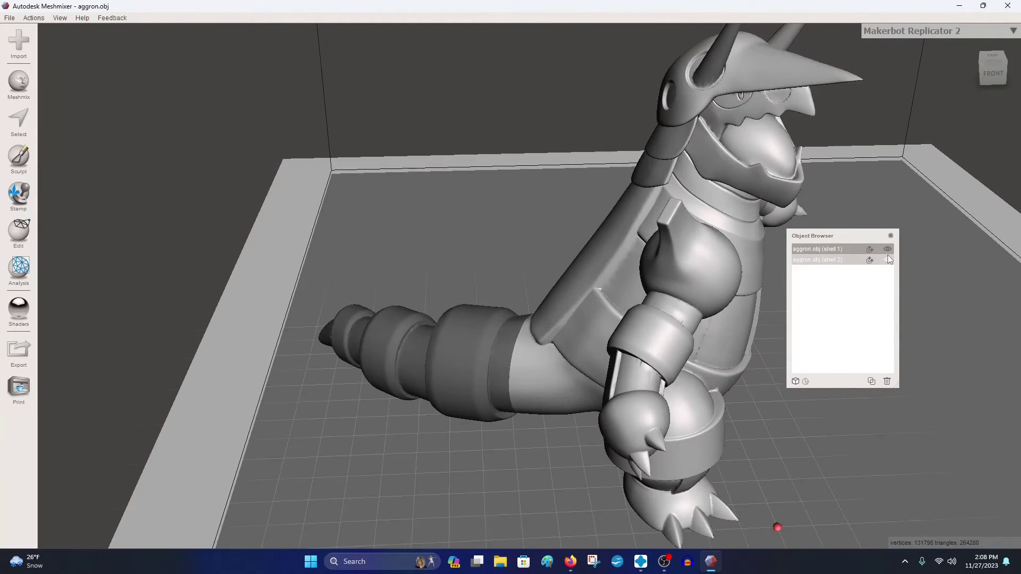
left_click(887, 250)
right_click_drag(720, 296, 542, 306)
left_click(849, 258)
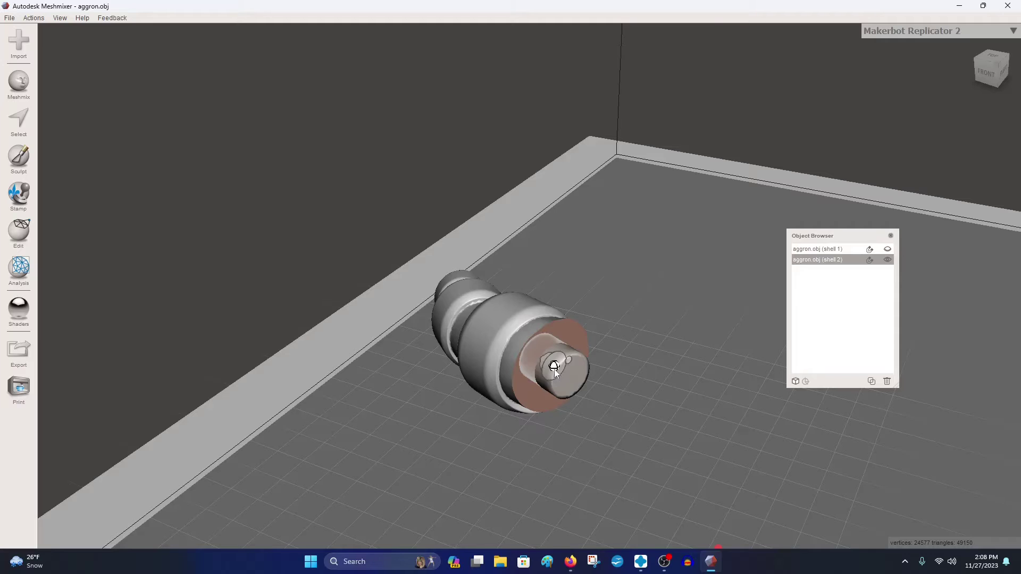
Step: Drop a box primitive of about 7.29 mm onto the tail's cut face and centre it
left_click(19, 82)
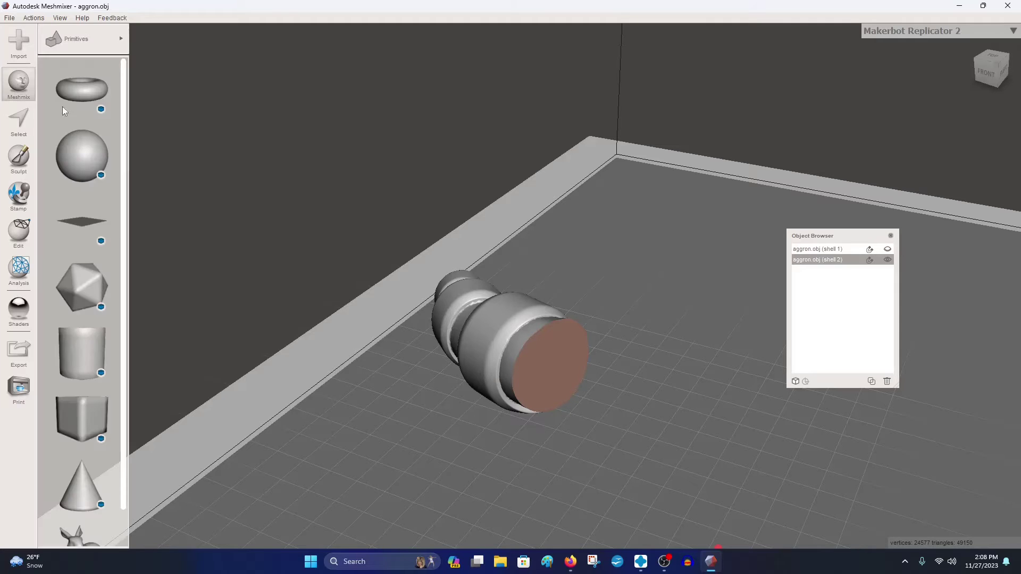
left_click_drag(99, 415, 100, 421)
left_click_drag(549, 369, 549, 369)
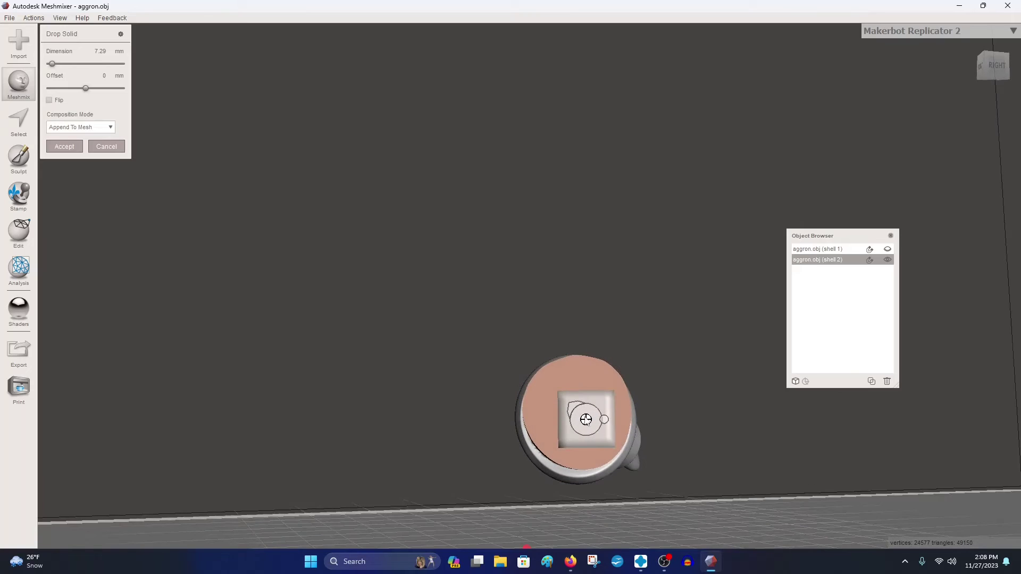
left_click_drag(586, 419, 578, 414)
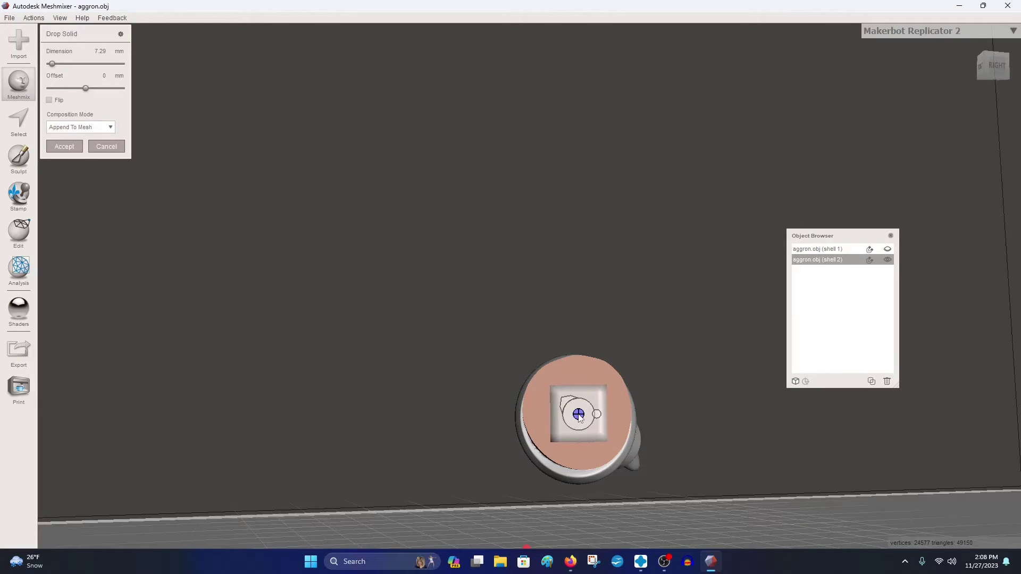
Step: Reduce the box peg's dimension to about 6.2 mm and check how far it protrudes from the cut face
right_click_drag(624, 417, 571, 440)
scroll(602, 464, "up", 2)
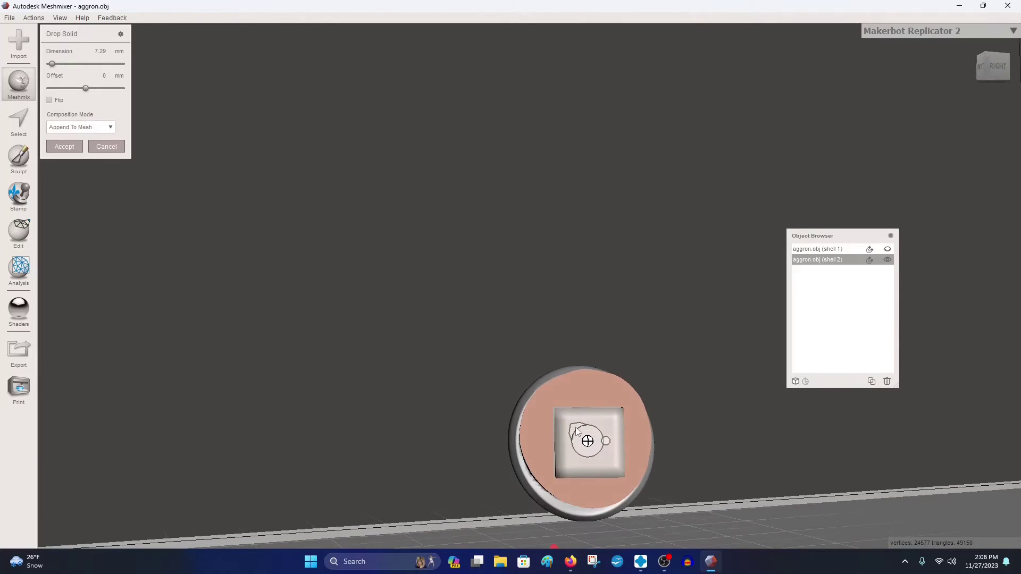
mouse_move(577, 430)
left_mouse_down()
mouse_move(503, 334)
mouse_move(582, 438)
left_mouse_up()
right_click_drag(581, 438, 723, 512)
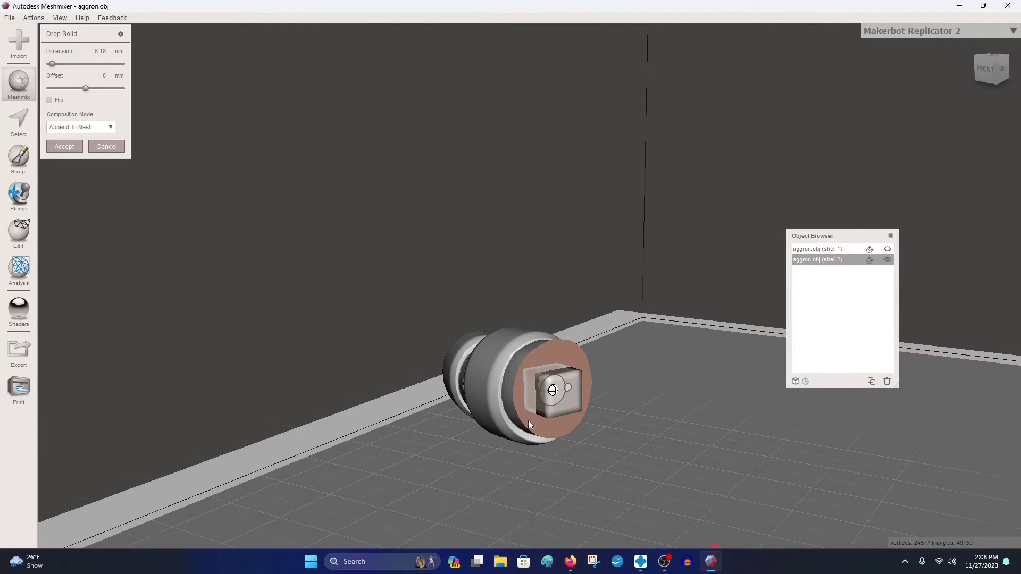
right_click_drag(528, 420, 495, 417)
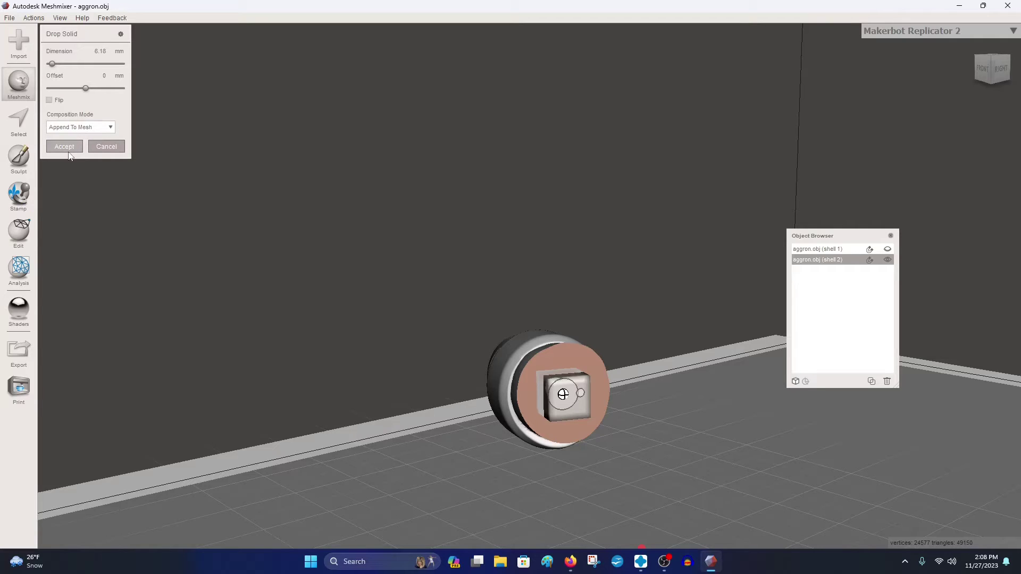
Step: Set the box peg's composition mode to Create New Object and accept it
left_click(81, 129)
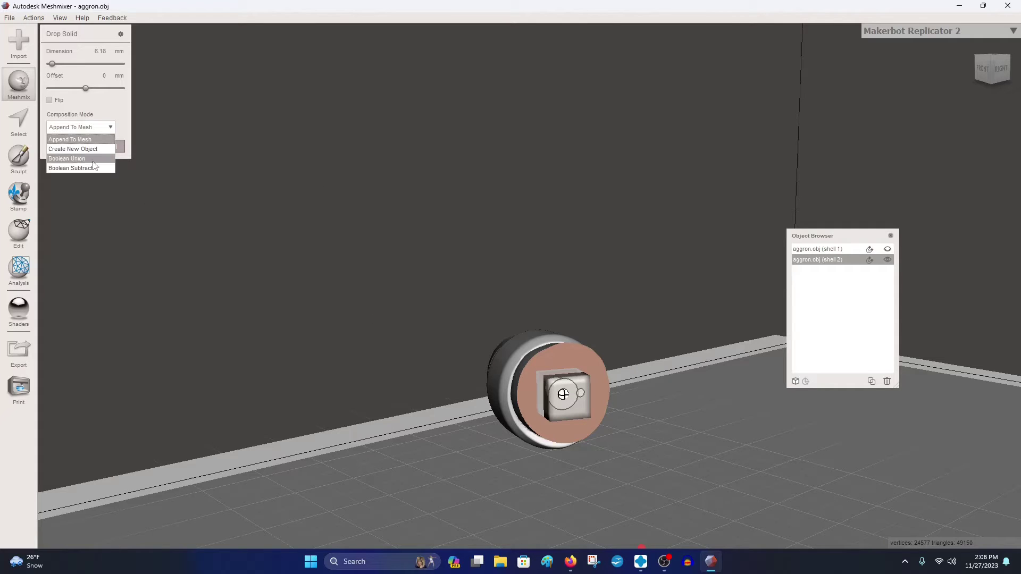
left_click(73, 149)
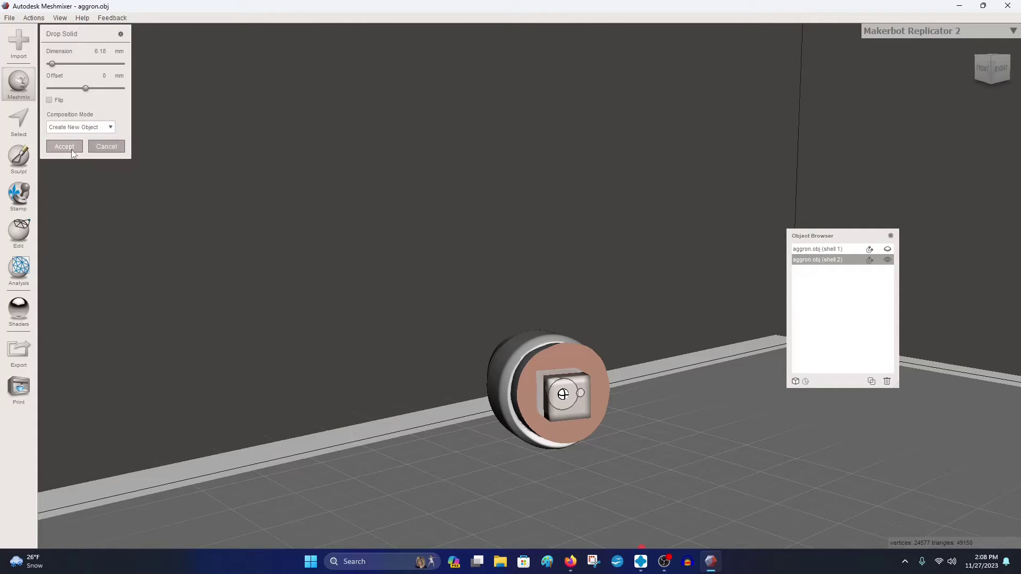
left_click(72, 150)
right_click_drag(101, 164, 605, 363)
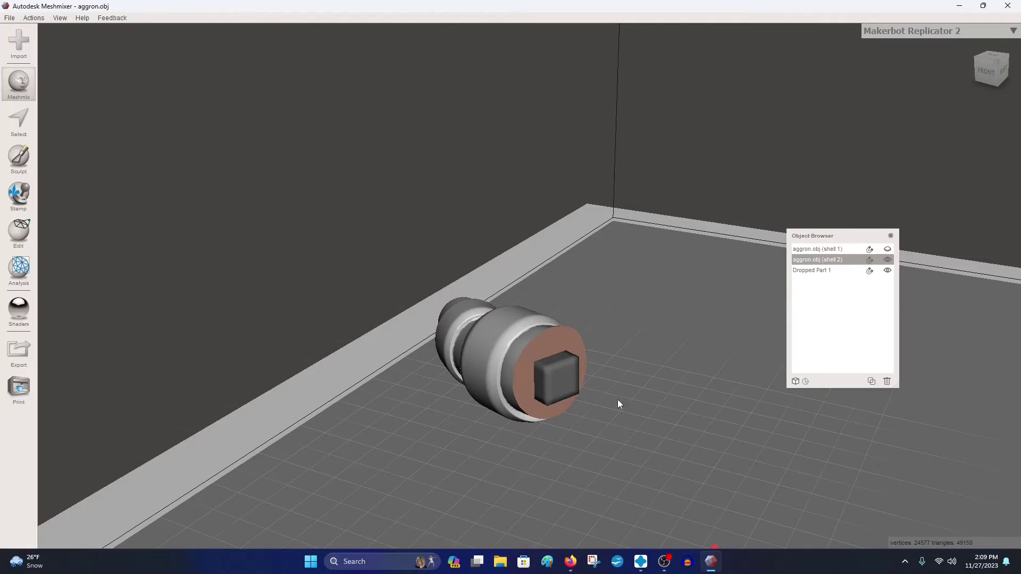
right_click_drag(618, 400, 554, 371)
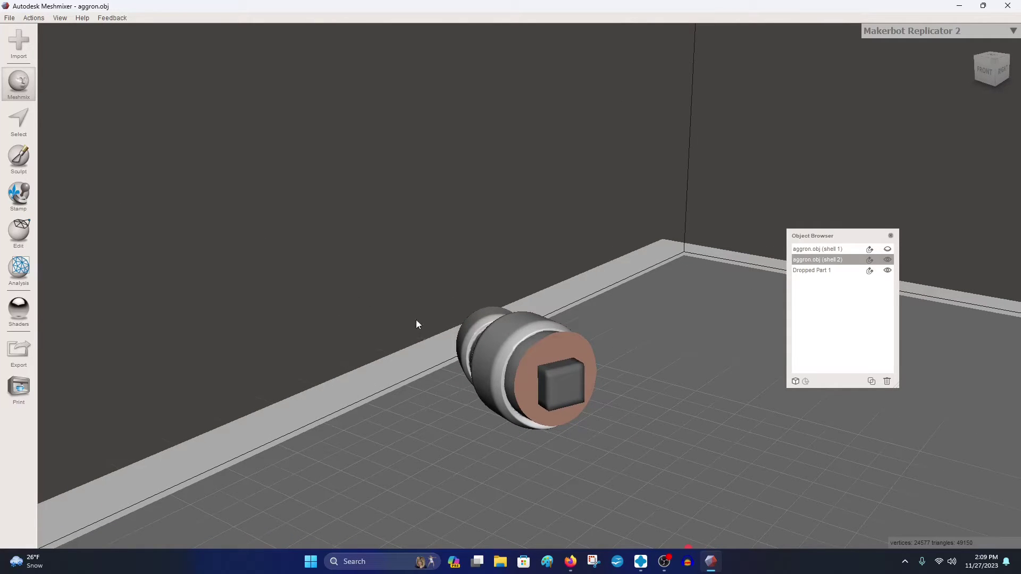
Step: Move the Object Browser aside and select the tail shell and the box peg together in its list
left_click(834, 273)
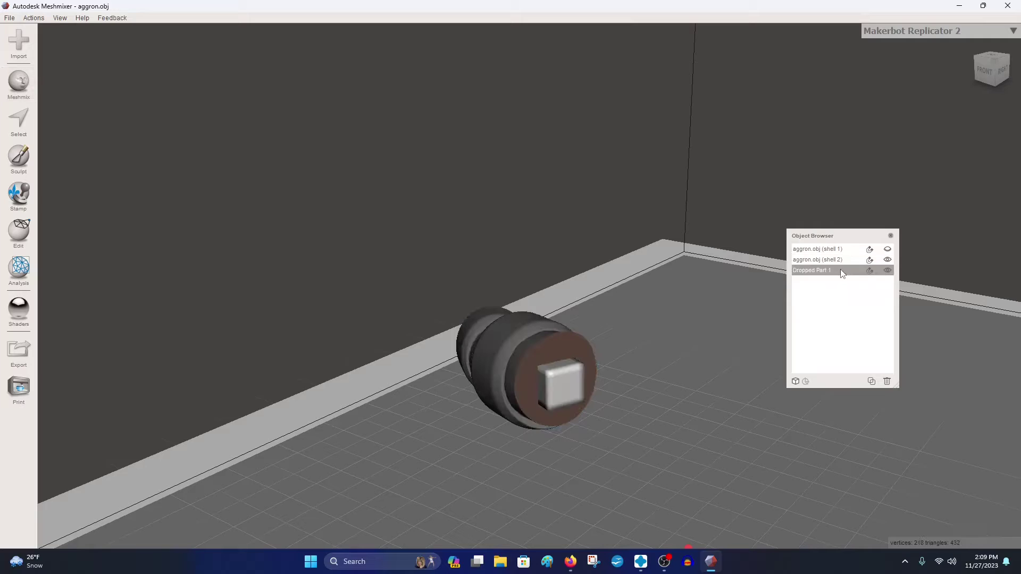
left_click_drag(827, 281, 870, 296)
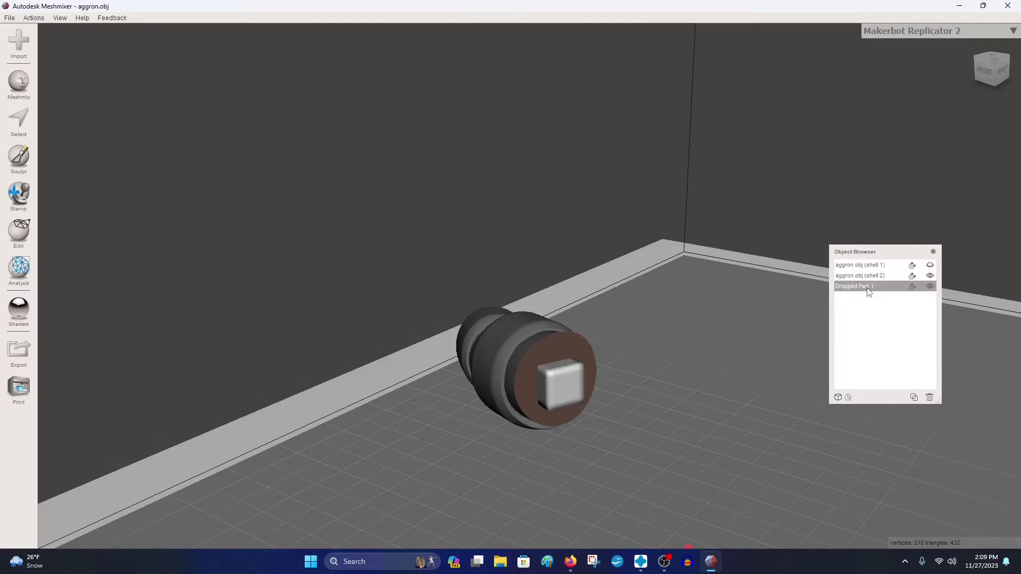
left_click(877, 278)
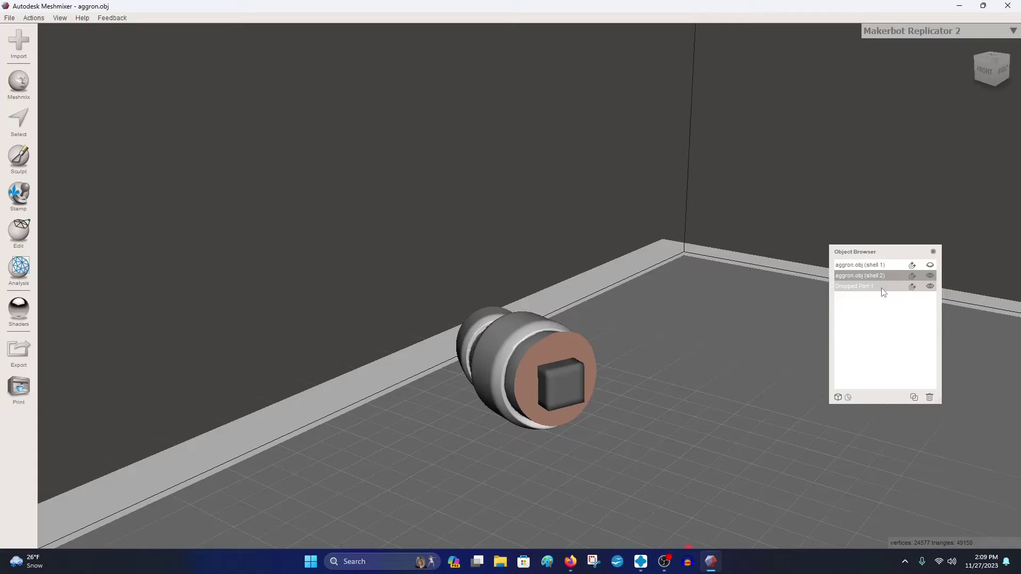
left_click(864, 287, "shift")
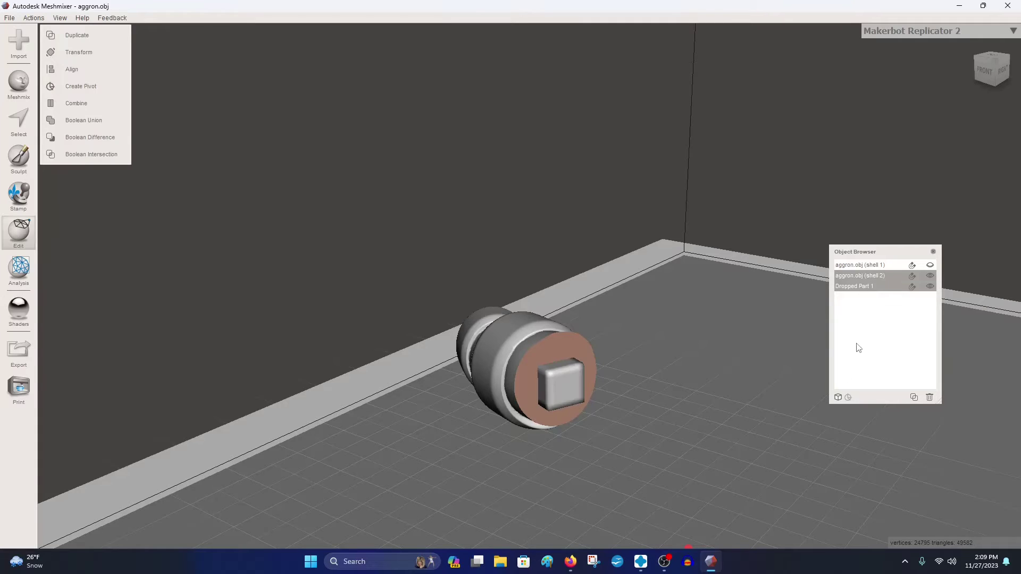
Step: Select the tail and the box peg together directly on the model, trying both selection orders
left_click(494, 337)
right_click_drag(494, 337, 551, 368)
left_click(551, 369)
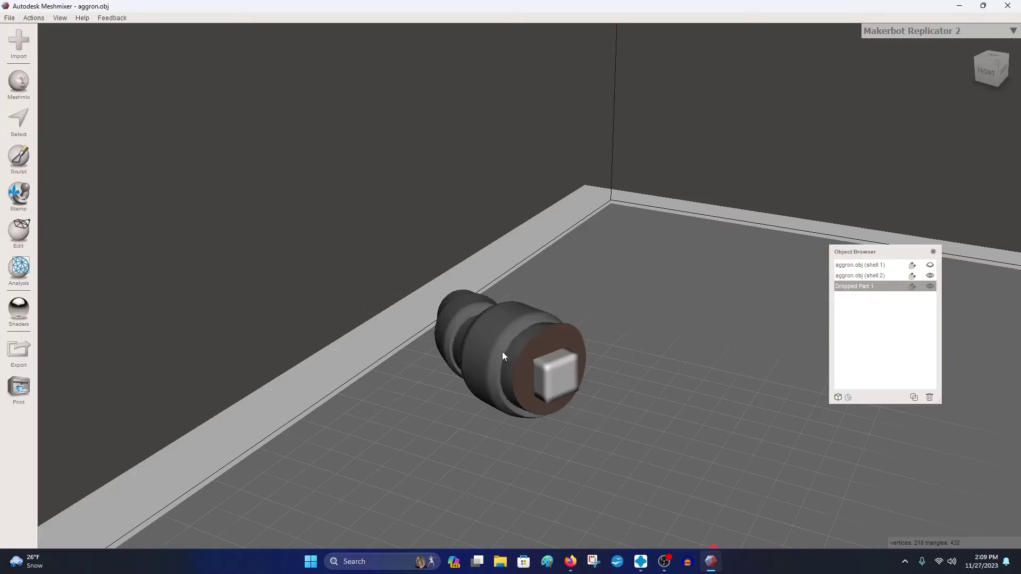
left_click(478, 347, "shift")
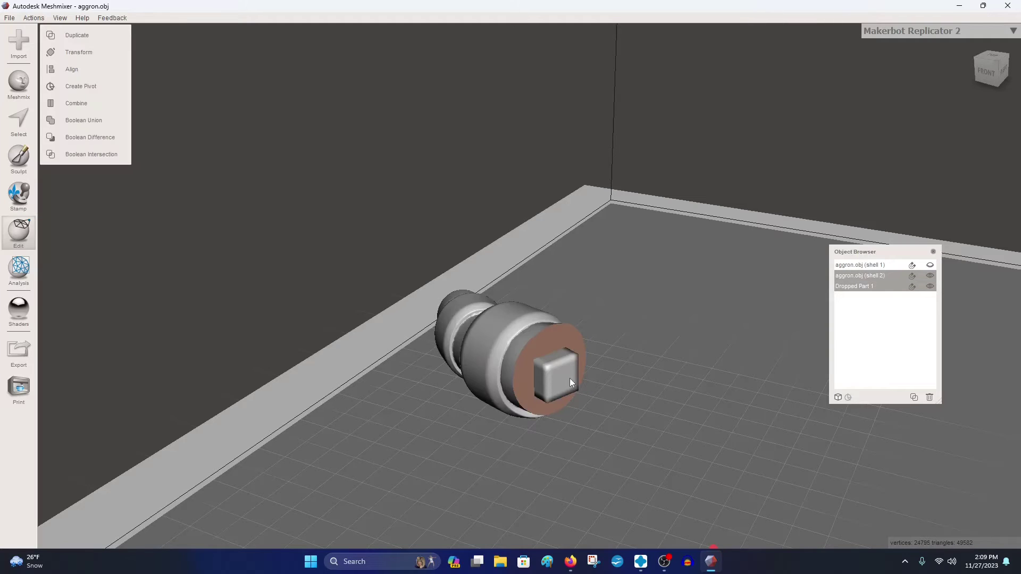
left_click(522, 355)
left_click(569, 372, "shift")
Step: Reselect the tail shell followed by the box peg in the Object Browser and start a Boolean Union of them
left_click_drag(885, 265, 868, 342)
left_click(876, 277)
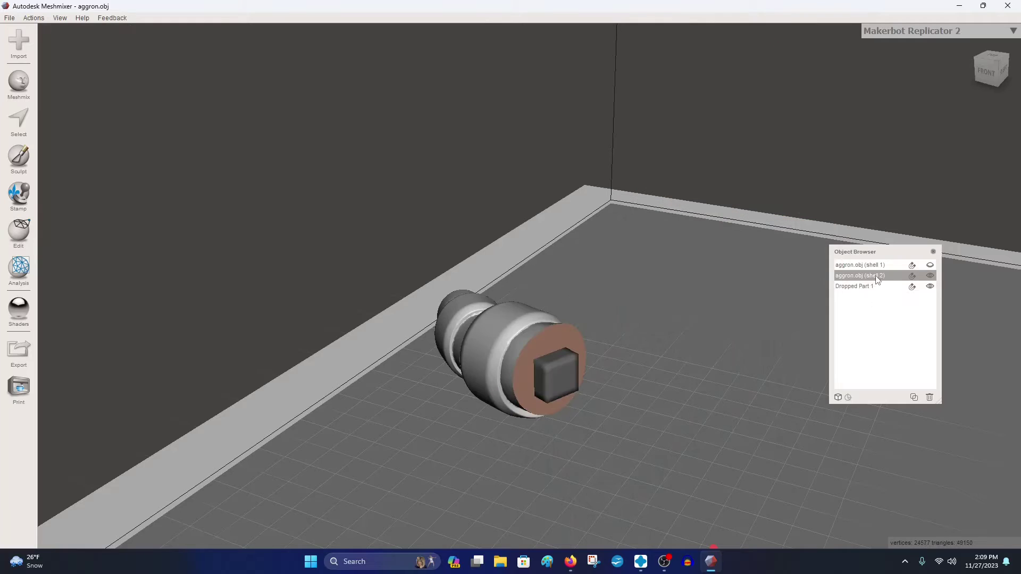
left_click(877, 286, "shift")
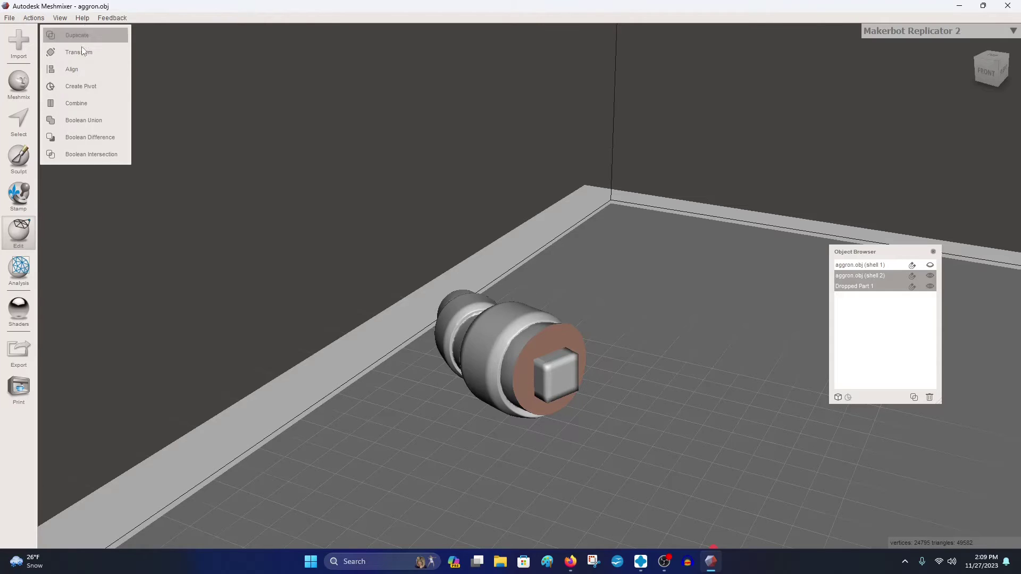
left_click(100, 122)
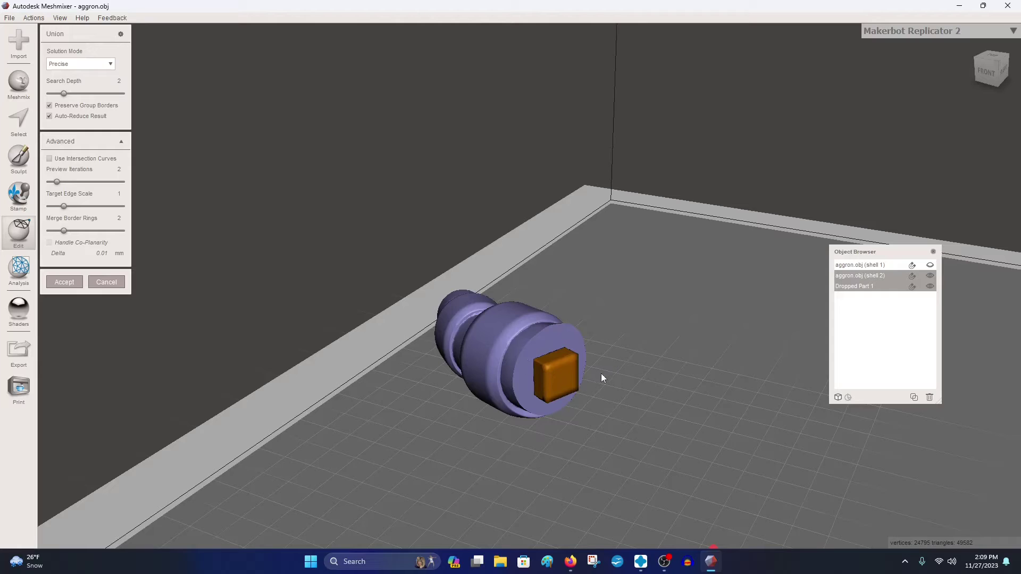
Step: Union the tail and box peg with search depth 0, 18 preview iterations, edge scale 0.25, one merge border ring and no auto-reduce
left_click_drag(64, 93, 40, 93)
left_click_drag(57, 182, 116, 183)
left_click_drag(64, 207, 43, 209)
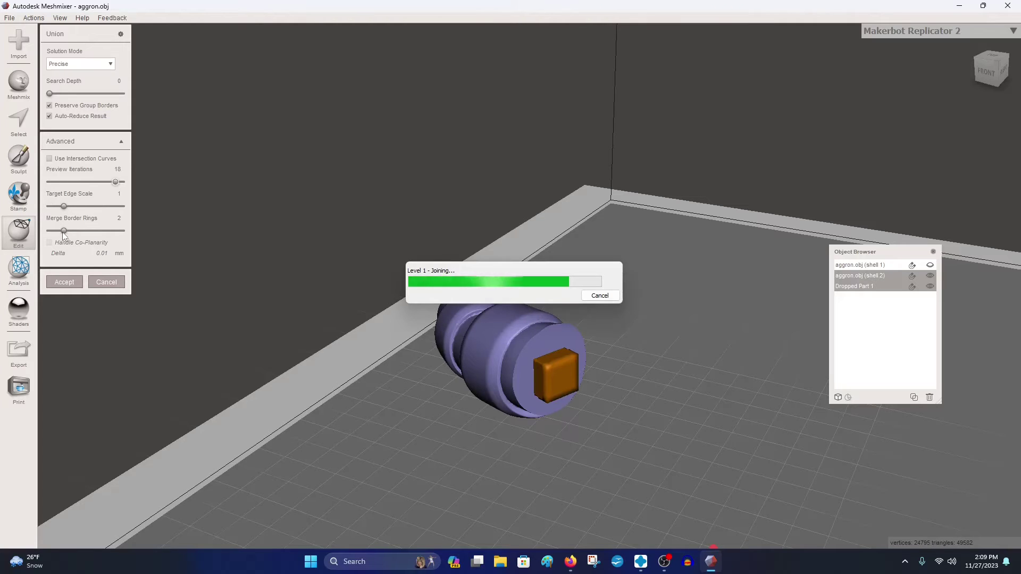
left_click(45, 231)
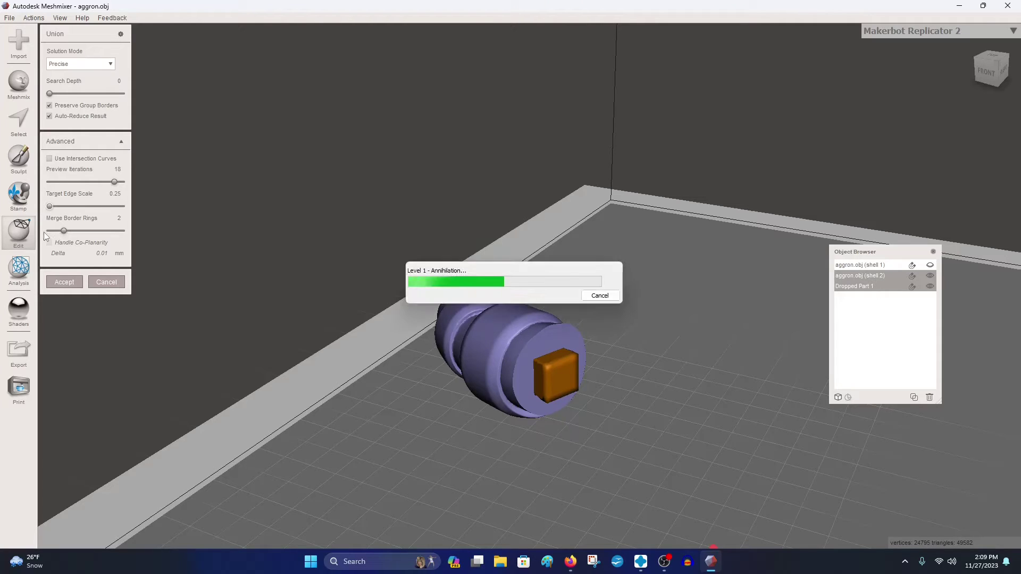
left_click(49, 116)
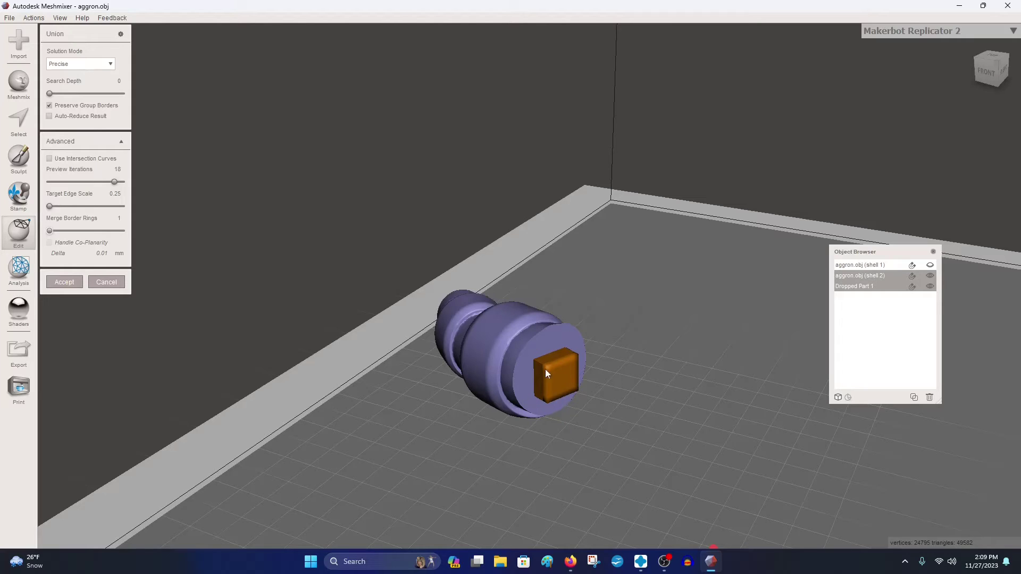
left_click(64, 283)
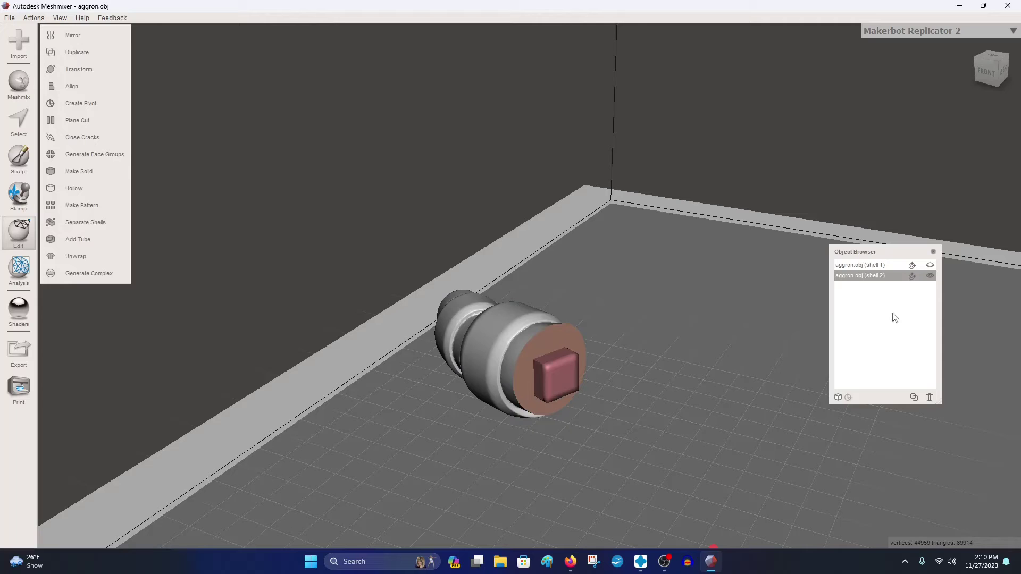
Step: Export the merged tail to the Desktop as an OBJ file named Aggron tail
mouse_move(583, 350)
right_mouse_down()
mouse_move(423, 345)
mouse_move(484, 342)
mouse_move(565, 368)
mouse_move(560, 390)
mouse_move(594, 364)
mouse_move(558, 324)
mouse_move(297, 360)
mouse_move(380, 397)
mouse_move(532, 410)
mouse_move(569, 433)
mouse_move(605, 407)
mouse_move(617, 370)
right_mouse_up()
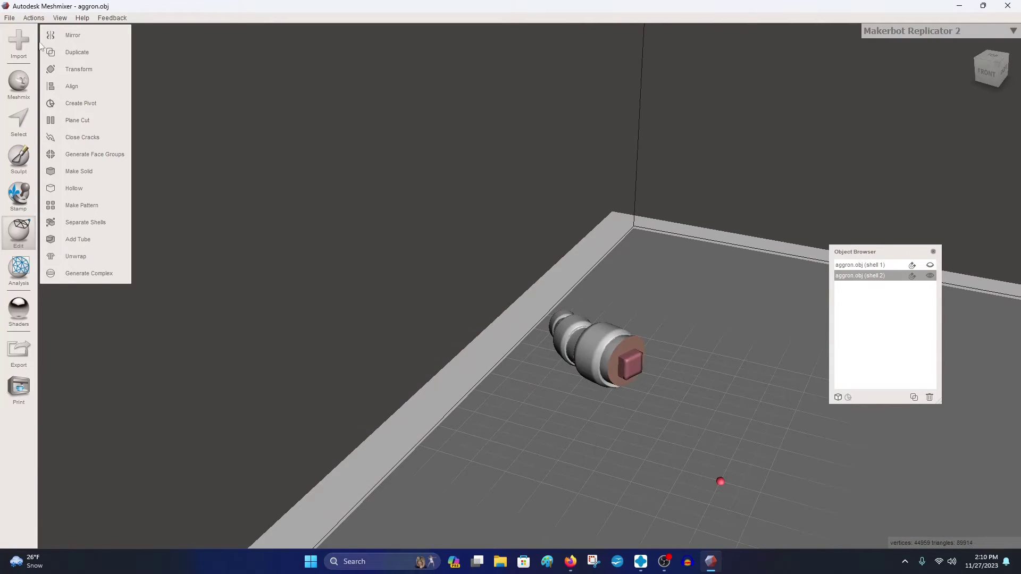
left_click(9, 17)
left_click(32, 165)
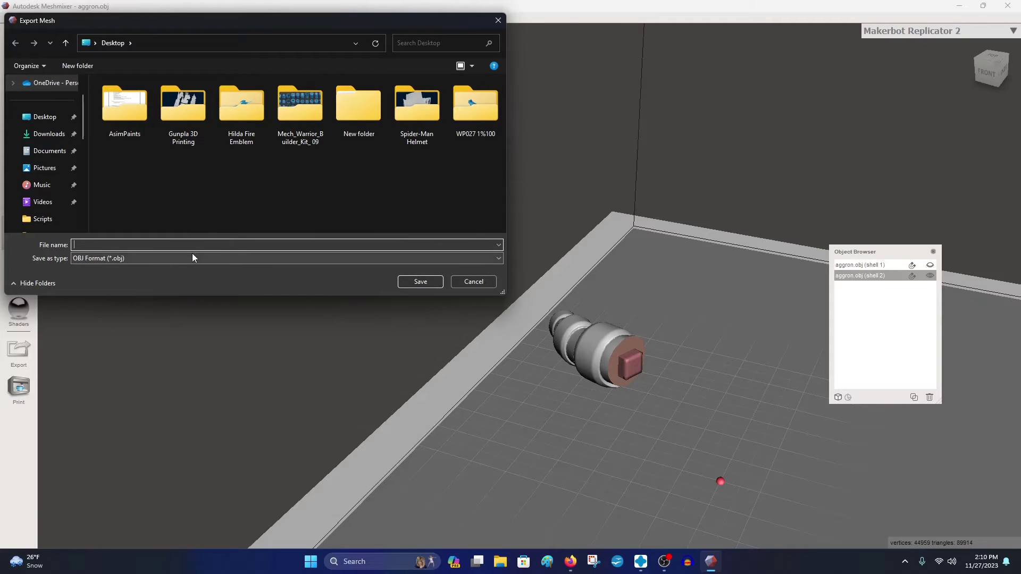
type("Aggron tail")
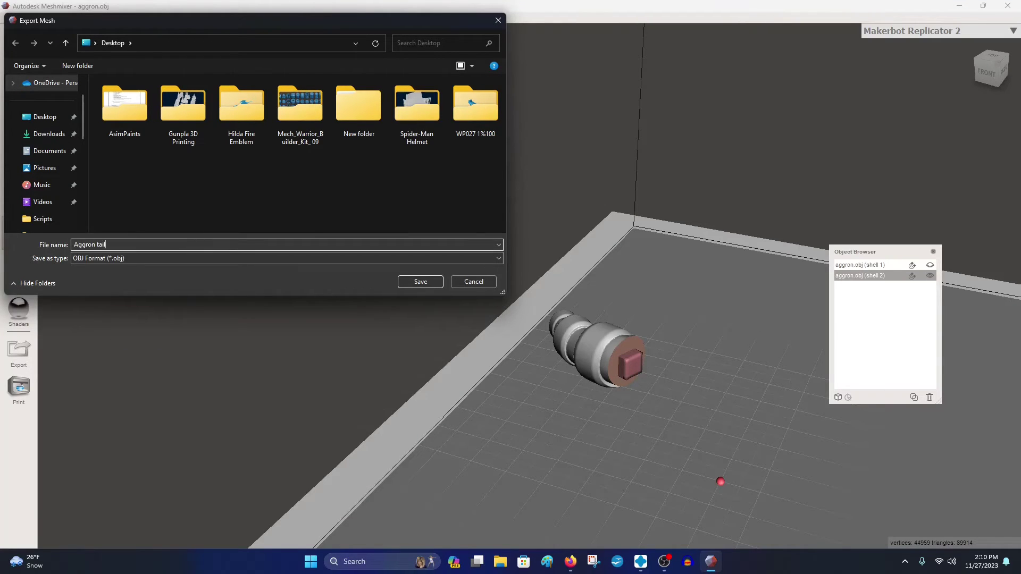
key("Return")
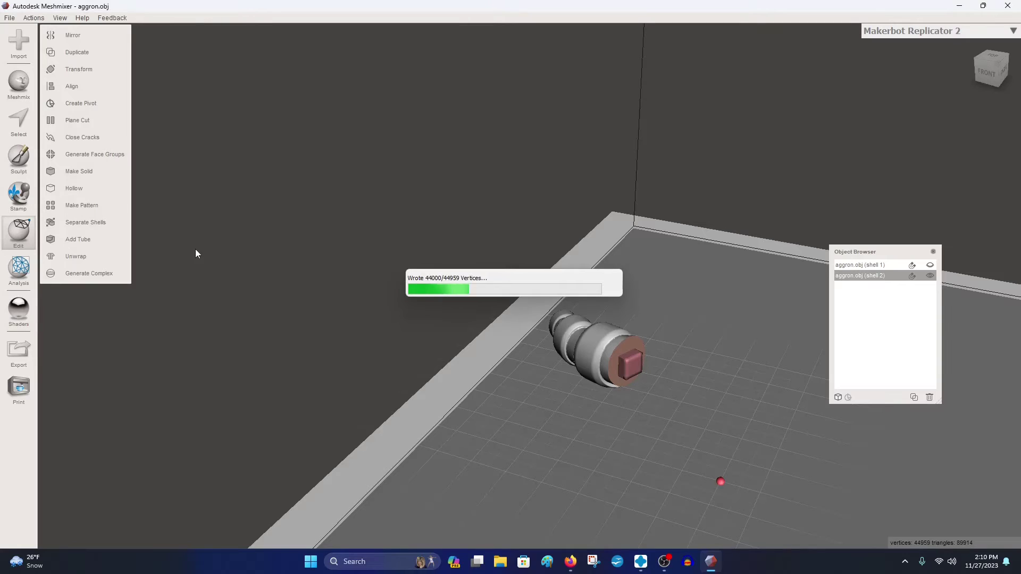
Step: Switch to CHITUBOX and replace the Aggron models on the plate with the Aggron tail file from the Desktop
left_click(641, 562)
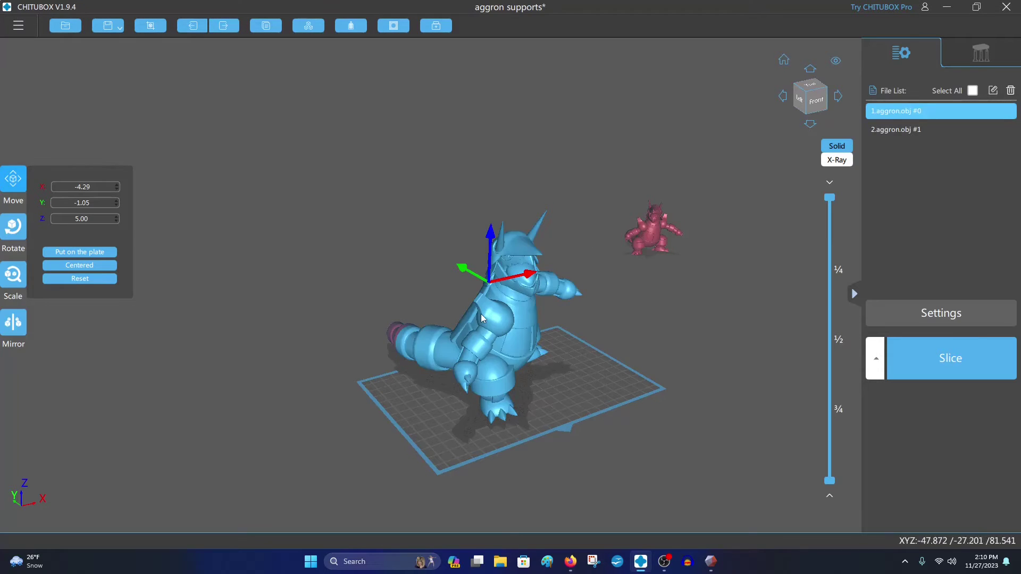
left_click(1013, 93)
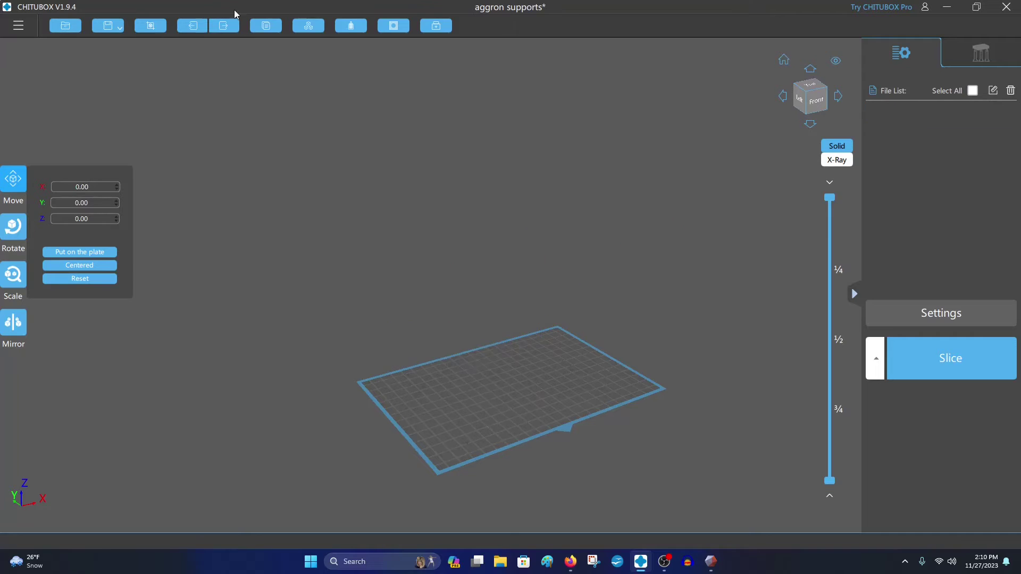
left_click(65, 26)
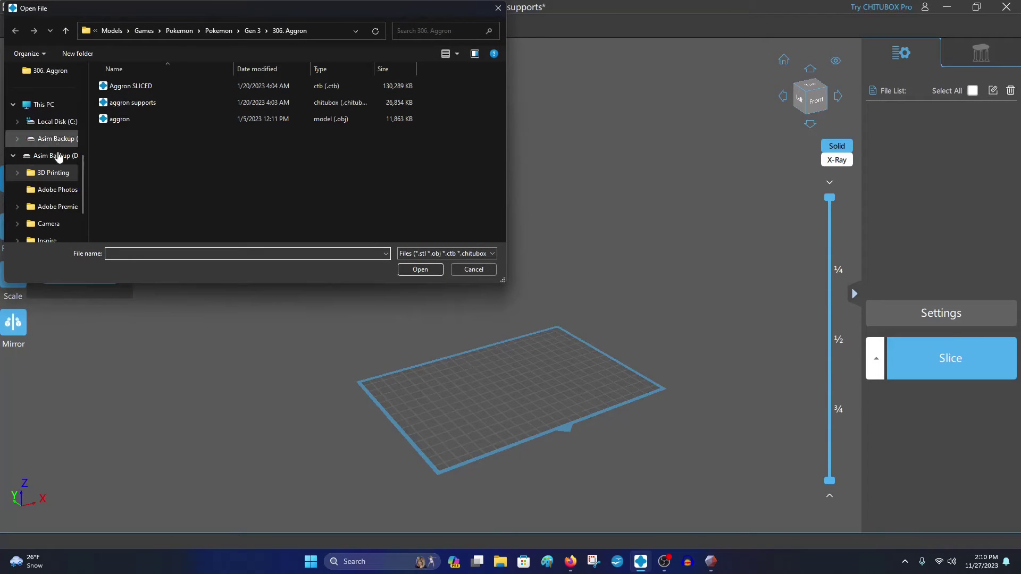
scroll(53, 157, "up", 5)
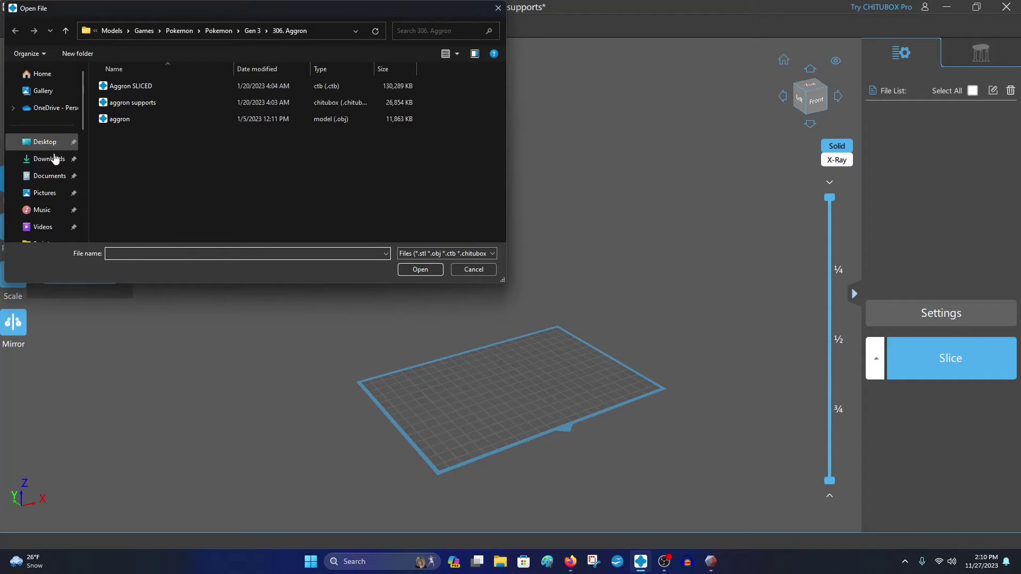
scroll(48, 201, "down", 1)
scroll(51, 204, "up", 1)
left_click(44, 142)
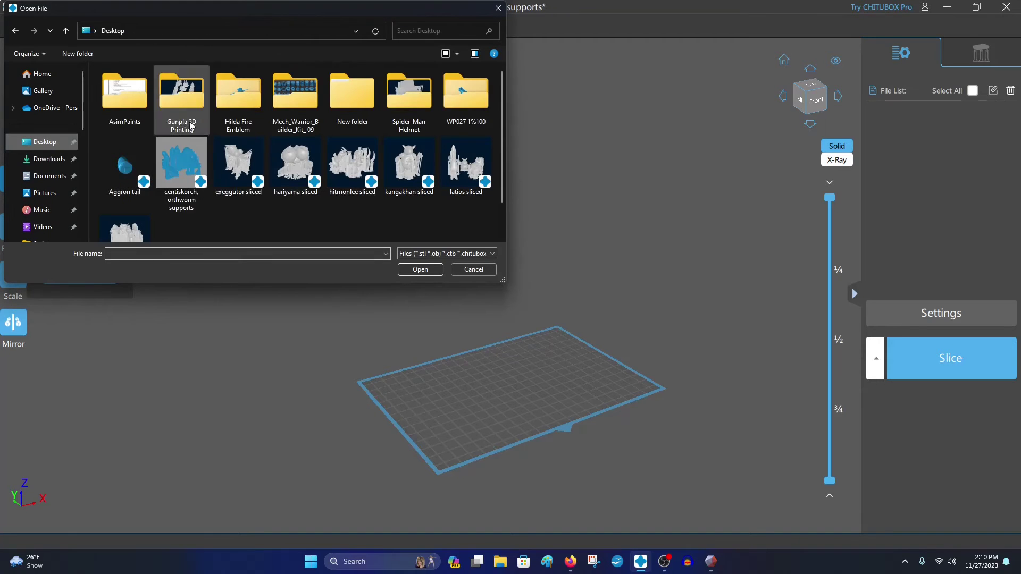
double_click(125, 165)
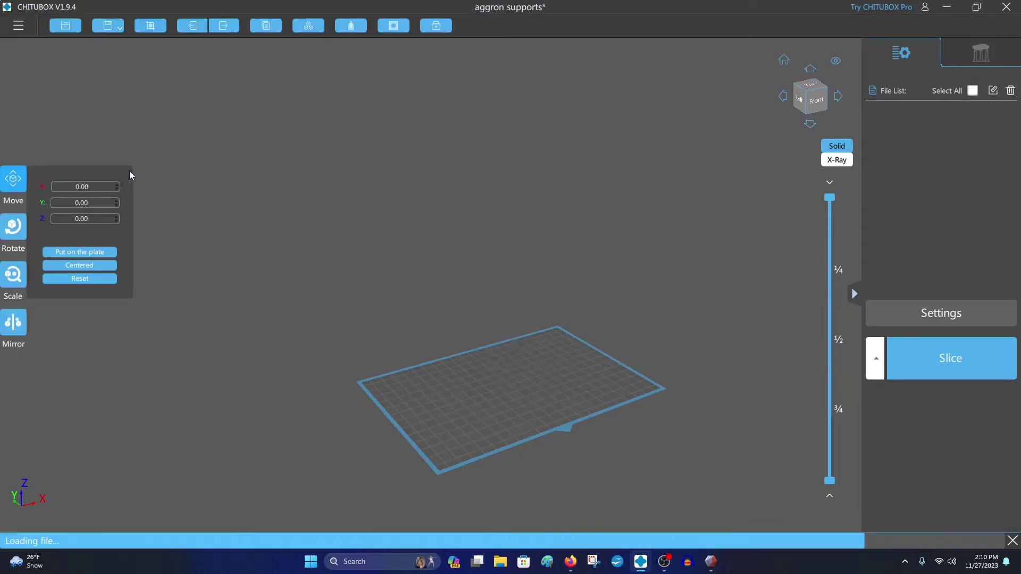
Step: Scale the tail up uniformly to over 205% and hollow it inward with a 1.50 mm wall and no infill
left_click_drag(467, 372, 502, 370)
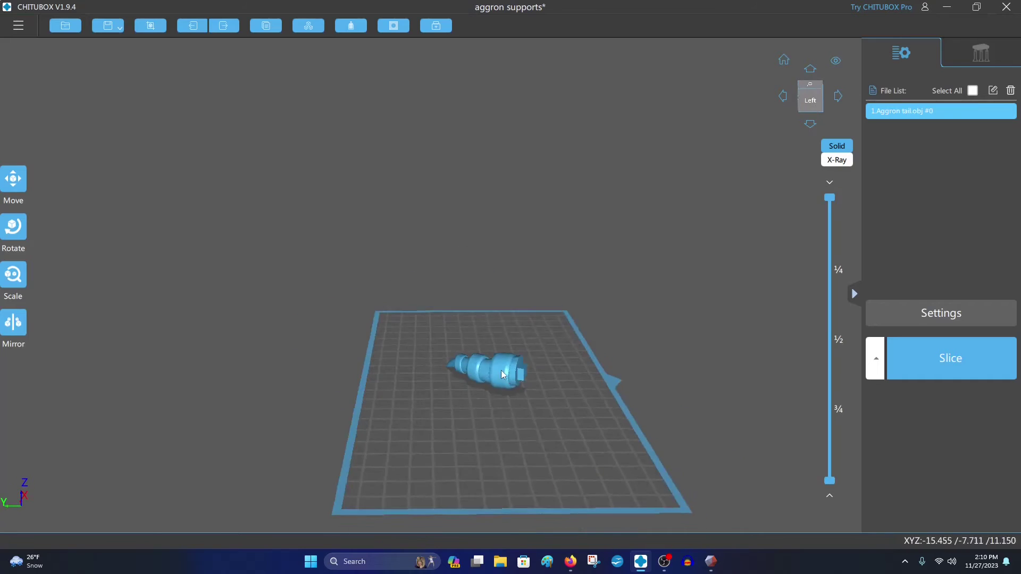
scroll(522, 394, "up", 6)
mouse_move(501, 371)
right_mouse_down()
mouse_move(546, 349)
mouse_move(537, 374)
mouse_move(505, 377)
right_mouse_up()
scroll(538, 375, "down", 5)
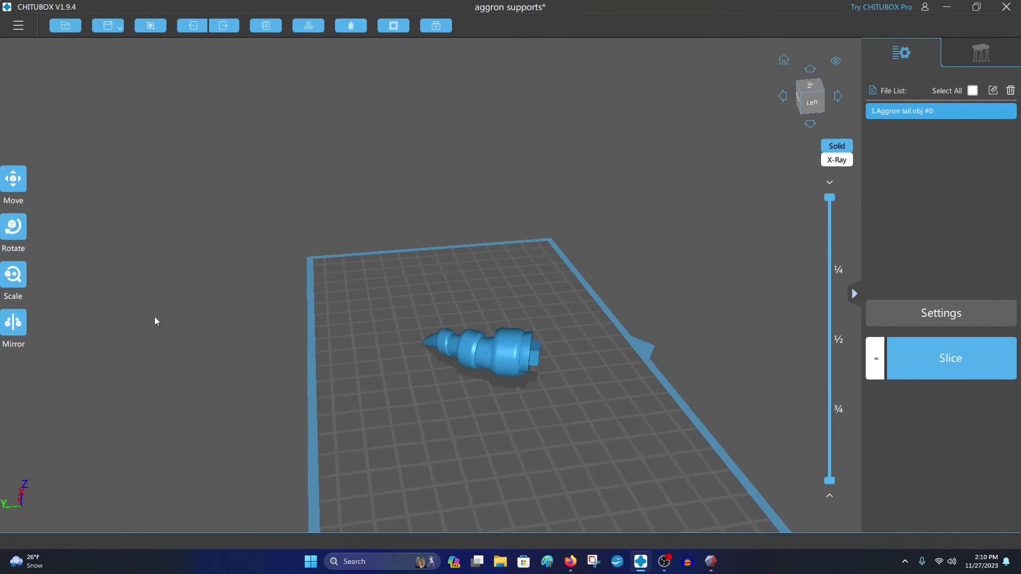
left_click(16, 280)
scroll(110, 294, "up", 15)
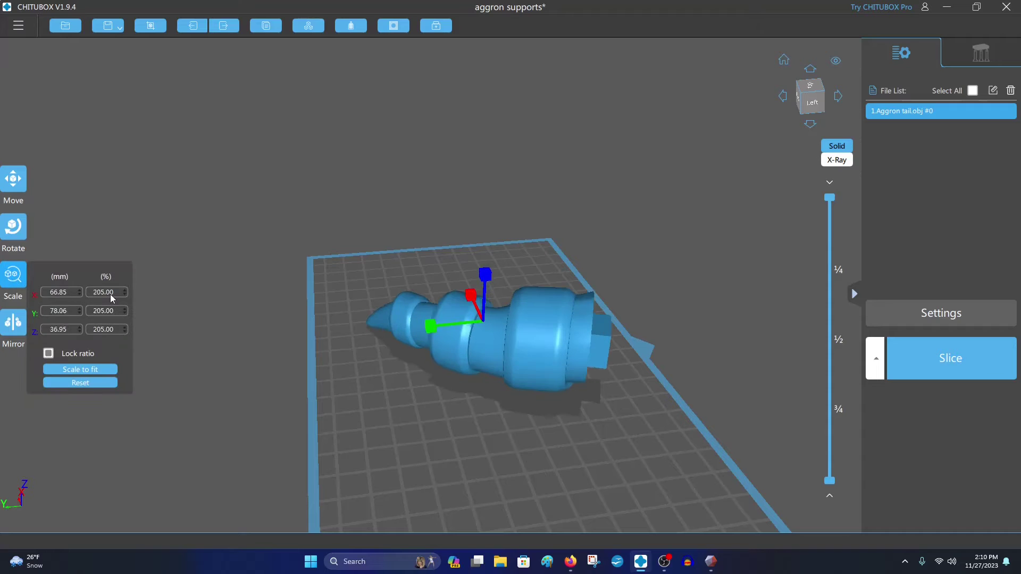
left_click(165, 288)
left_click(351, 25)
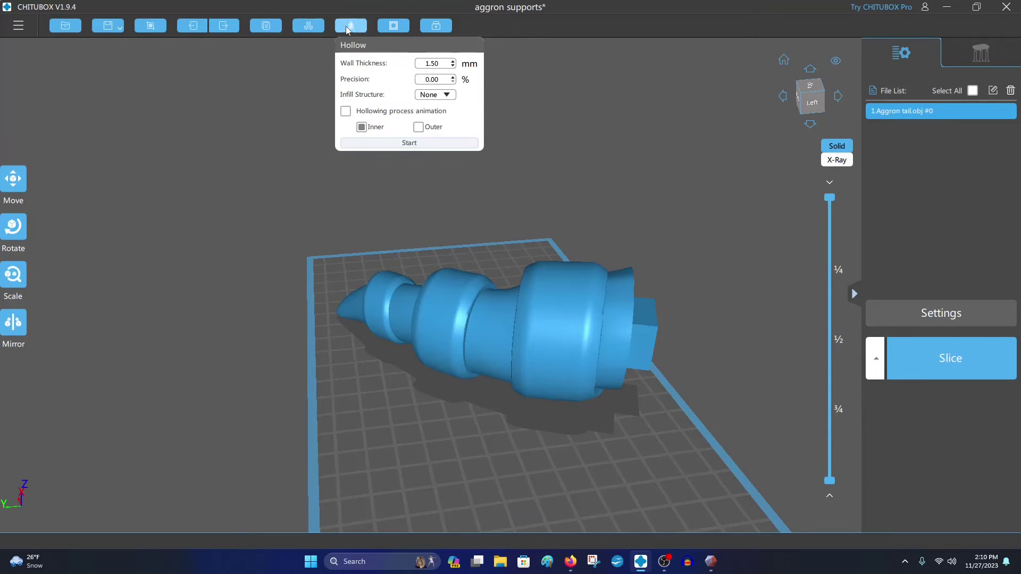
left_click(431, 145)
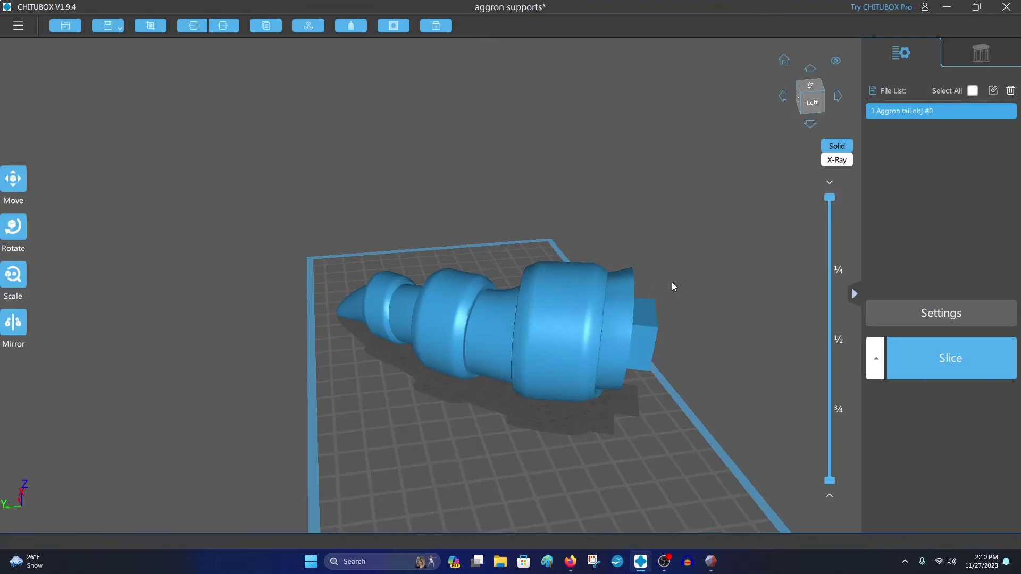
Step: Examine the cut face of the tail and the corners where the box peg joins it
left_click_drag(829, 198, 801, 198)
right_click_drag(772, 342, 634, 305)
scroll(304, 299, "up", 3)
scroll(304, 299, "up", 5)
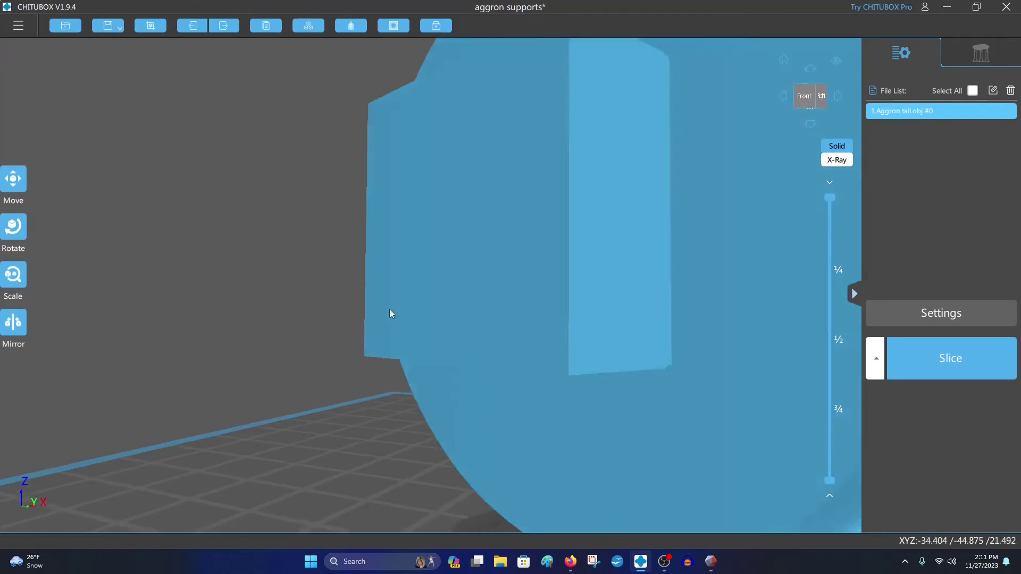
right_click_drag(389, 309, 368, 282)
left_click_drag(369, 286, 563, 420)
scroll(537, 390, "up", 5)
scroll(527, 381, "down", 6)
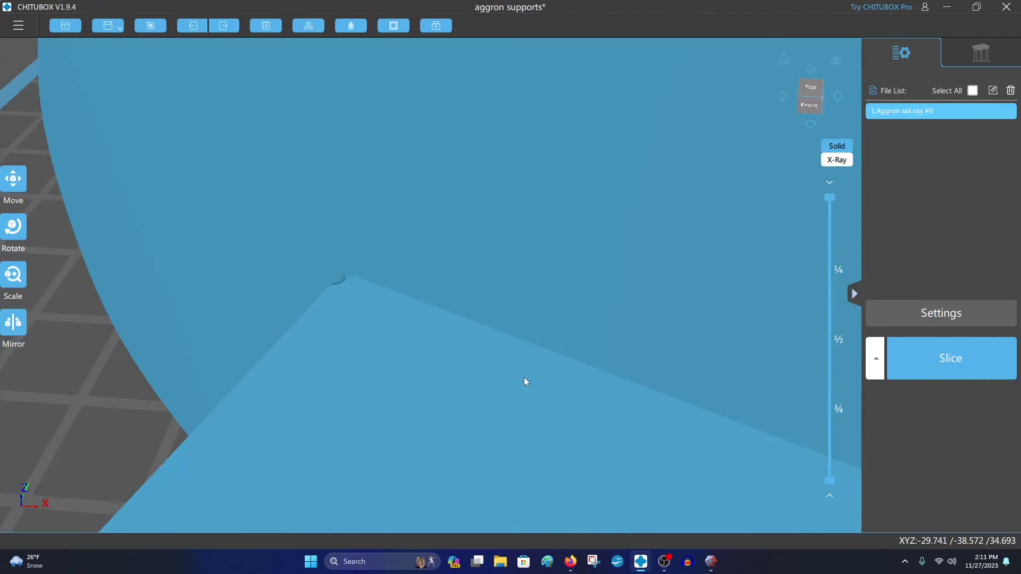
scroll(525, 375, "down", 3)
scroll(525, 378, "down", 8)
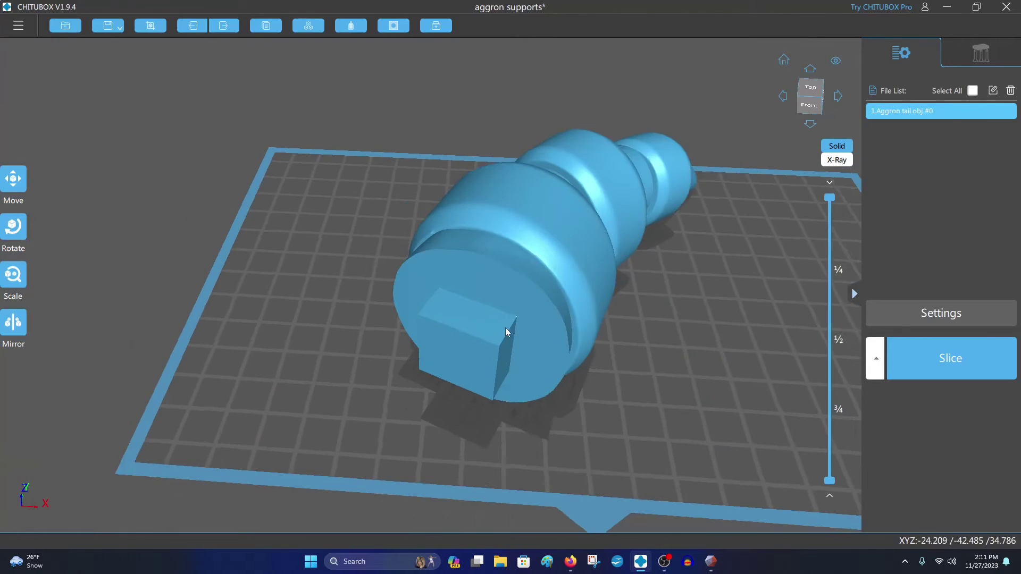
left_click_drag(525, 378, 678, 224)
Step: Delete the Aggron tail from the build plate and switch back to Meshmixer
left_click(952, 116)
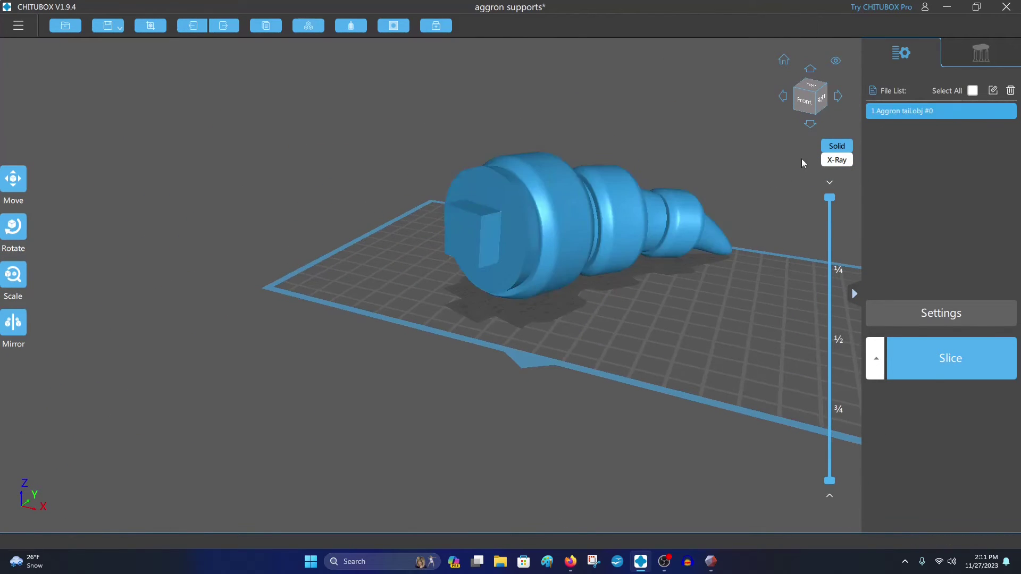
left_click(1011, 90)
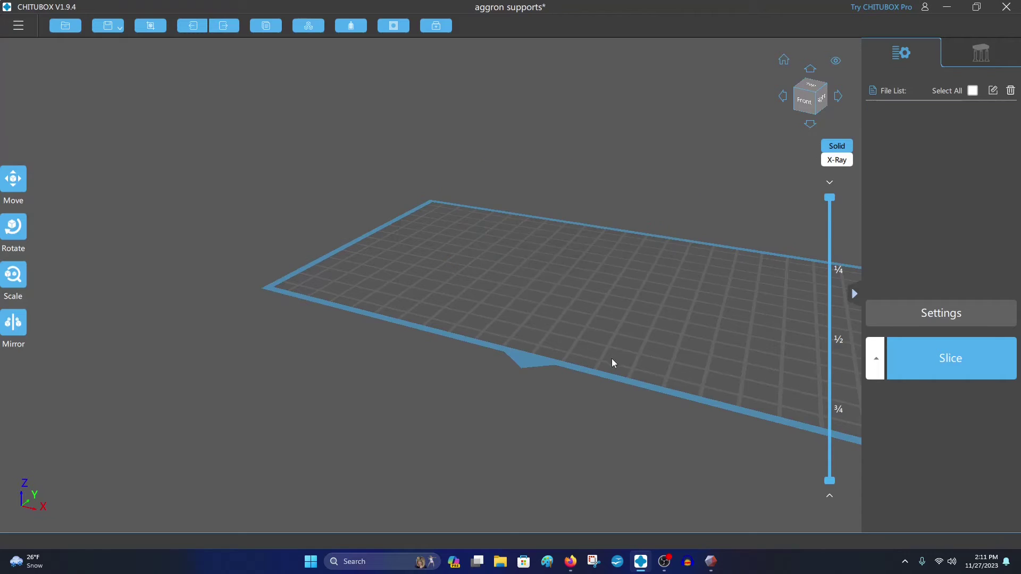
left_click_drag(612, 358, 646, 362)
key("alt+Tab")
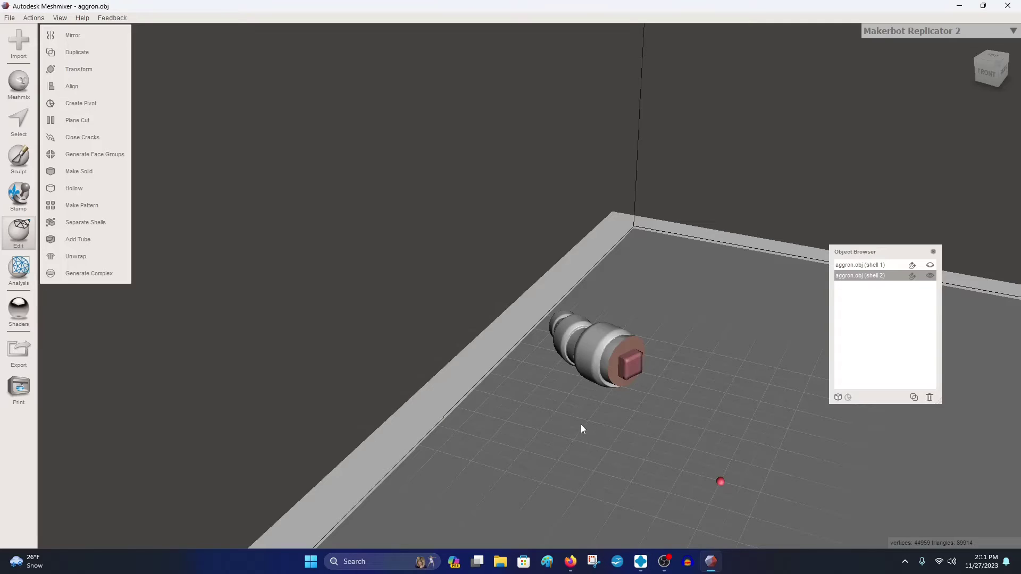
Step: Undo the Boolean Union so the tail and box peg are separate objects, and select only the peg
right_click_drag(596, 359, 705, 325)
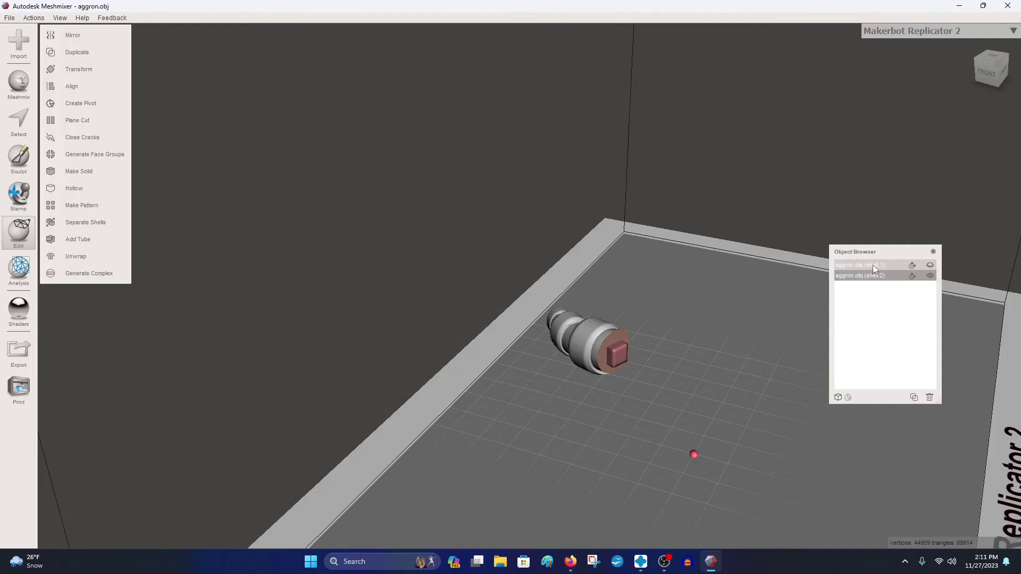
right_click_drag(700, 351, 662, 362)
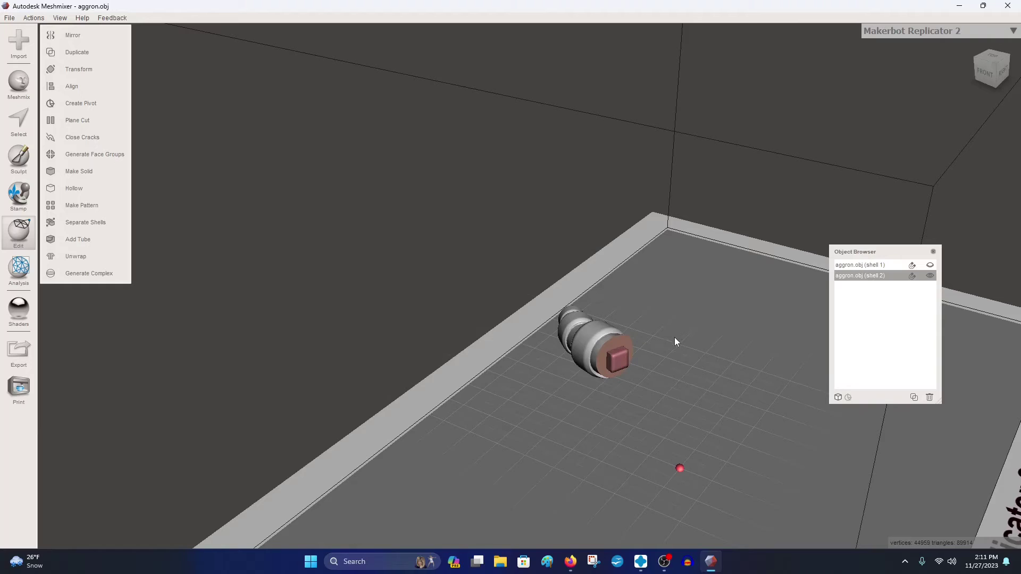
right_click_drag(658, 365, 682, 360)
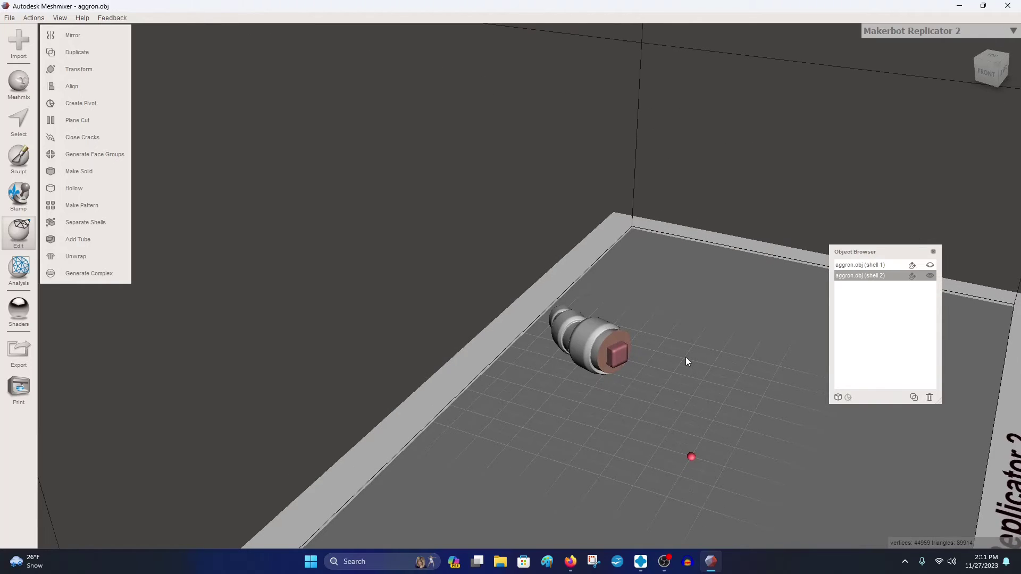
key("ctrl+z")
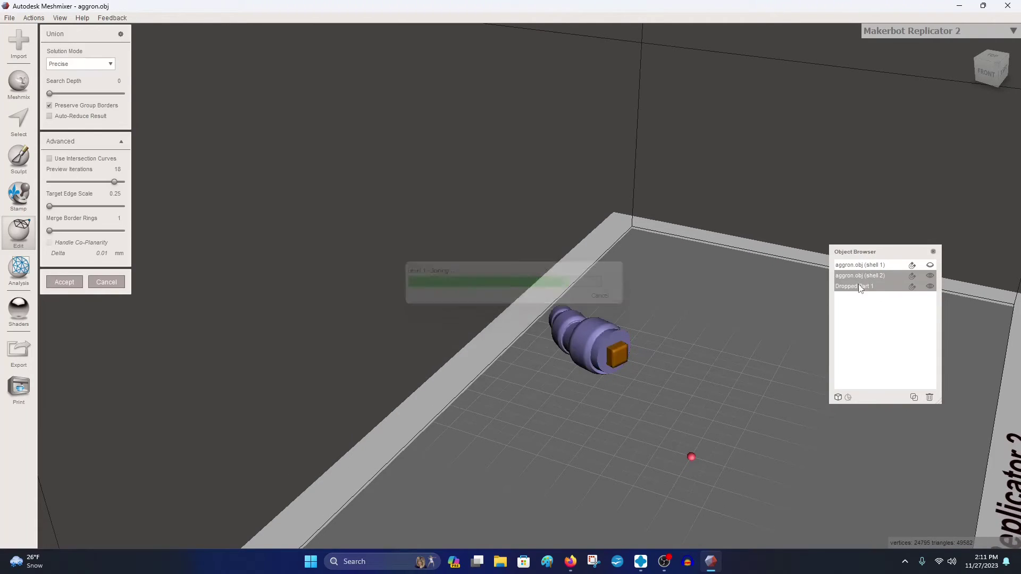
left_click(866, 287)
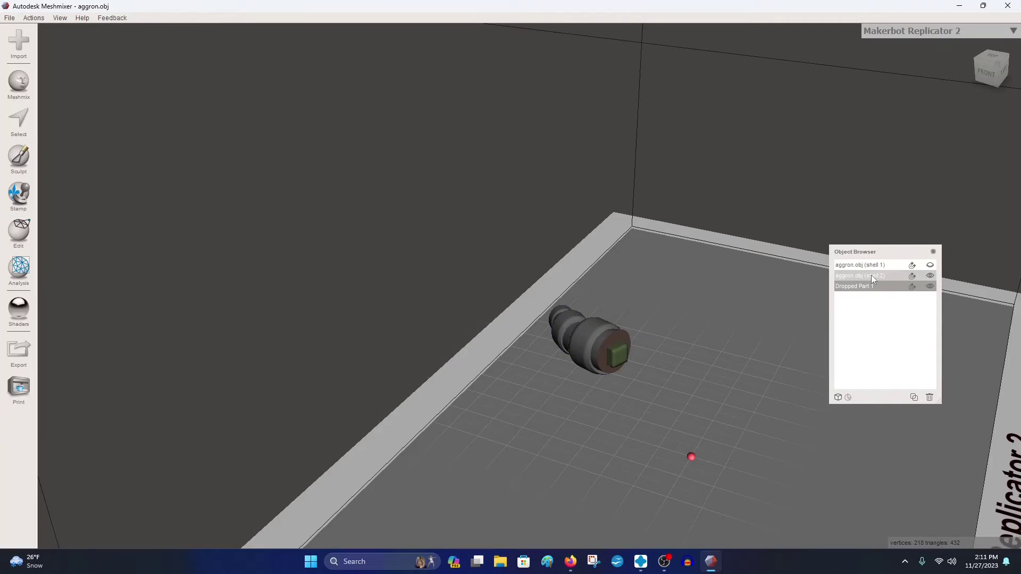
Step: Select the box peg and the tail shell in turn in the Object Browser, ending with the tail shell
right_click_drag(697, 321, 887, 299)
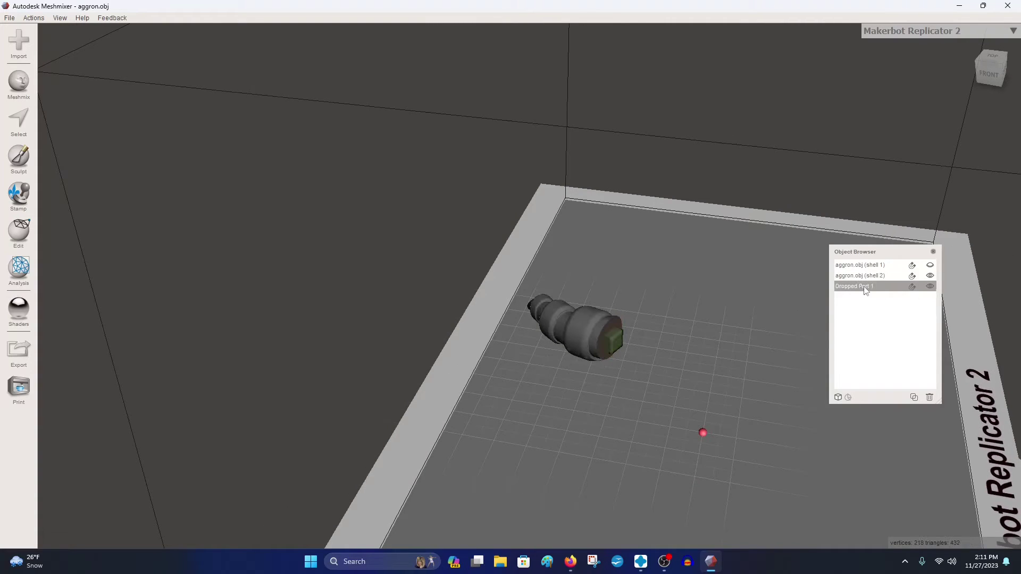
left_click(891, 277, "shift")
left_click(882, 279)
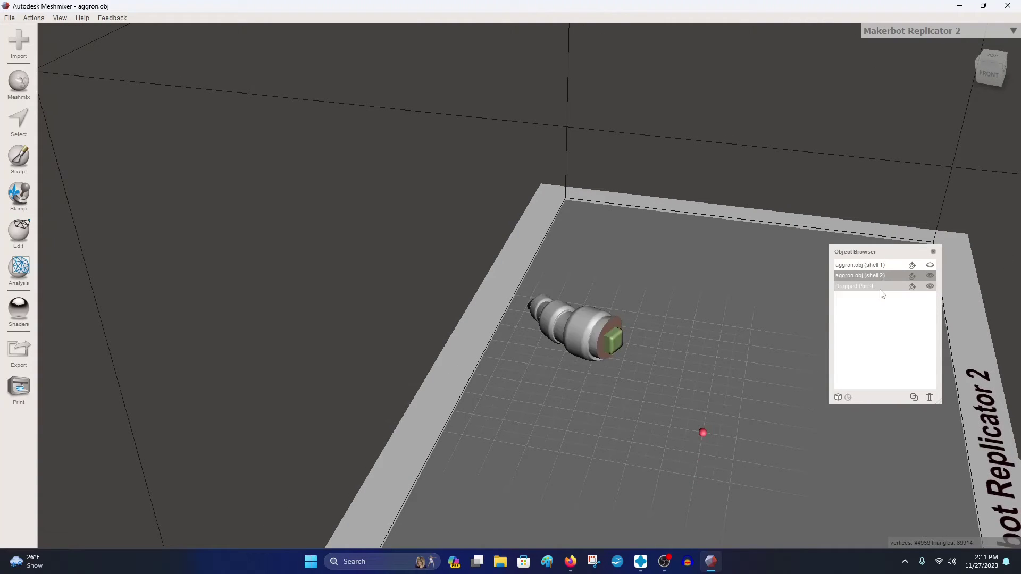
left_click(883, 288)
left_click(885, 277)
right_click_drag(759, 324, 791, 296)
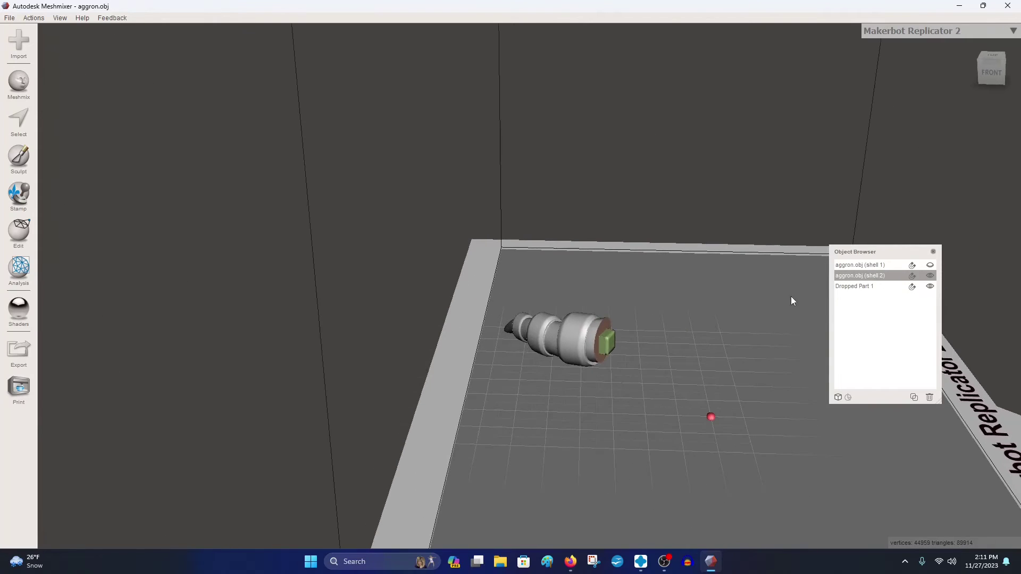
left_click(868, 286)
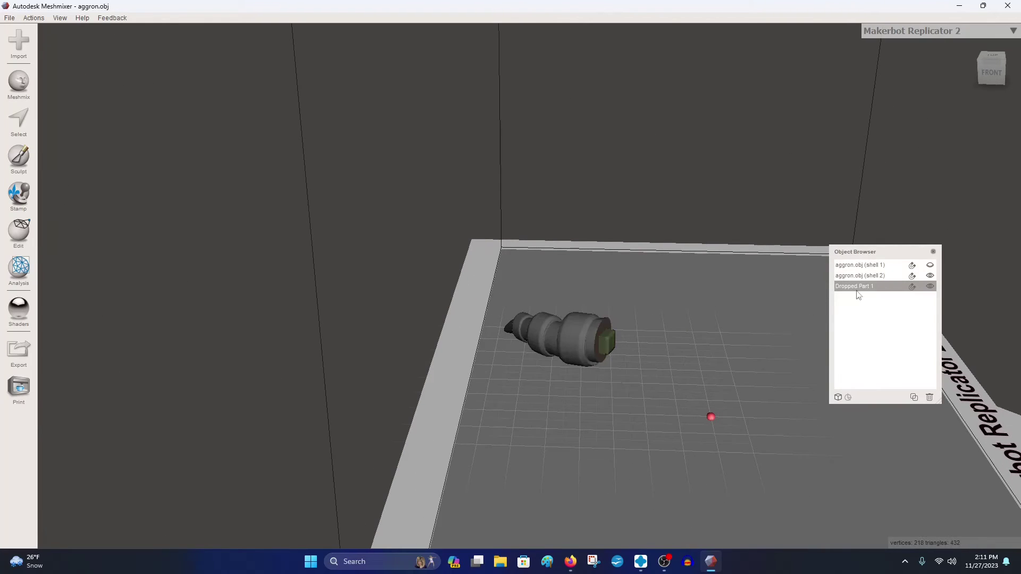
scroll(649, 337, "up", 3)
left_click(871, 274)
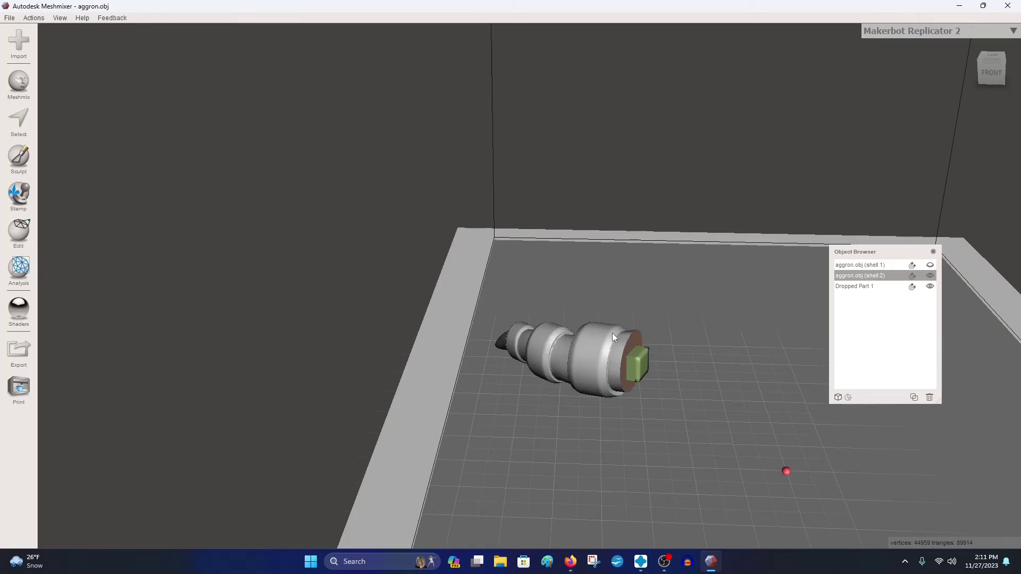
left_click(930, 398)
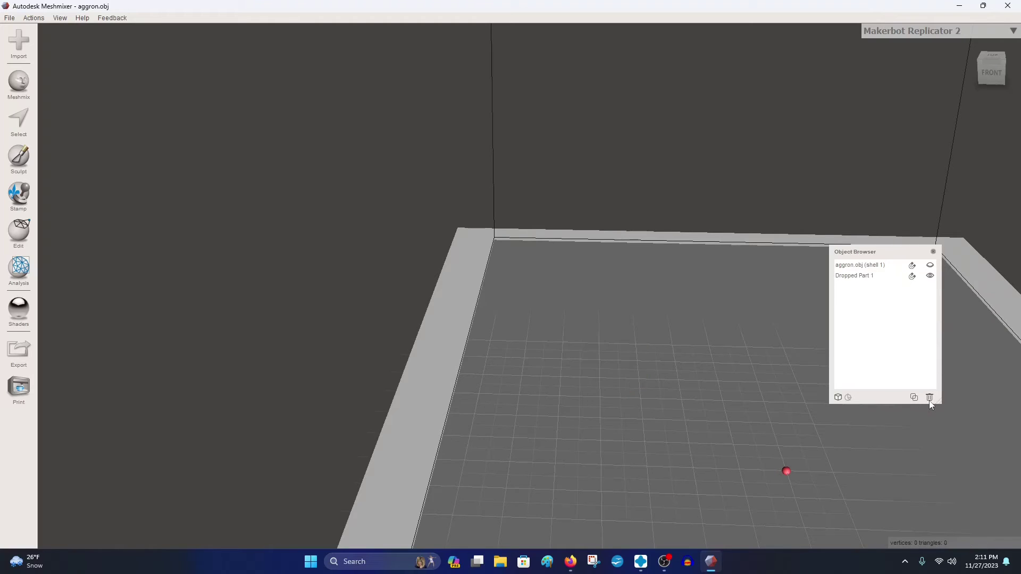
left_click(870, 276)
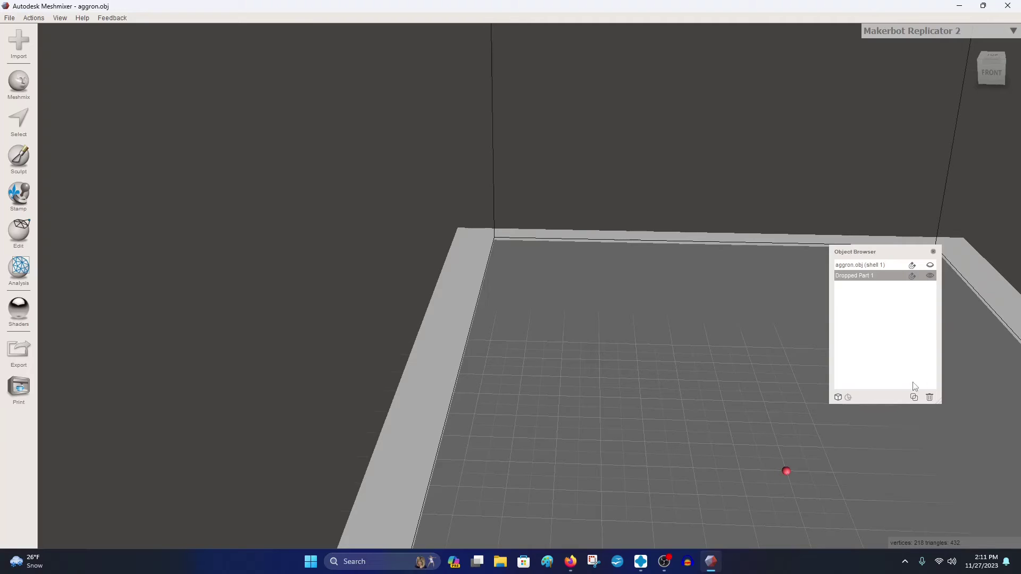
key("ctrl+z")
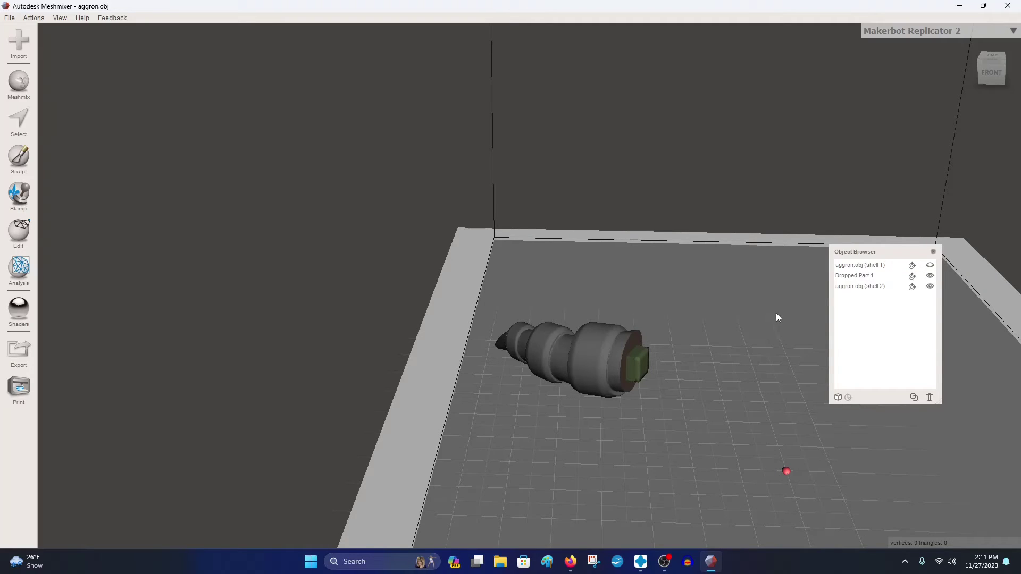
left_click(872, 276)
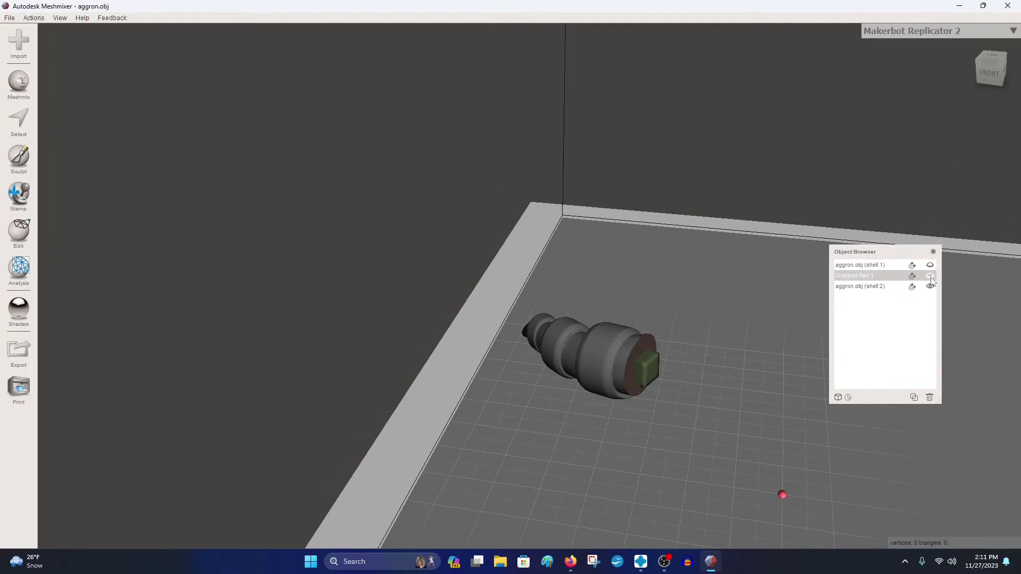
left_click(931, 278)
key("ctrl+a")
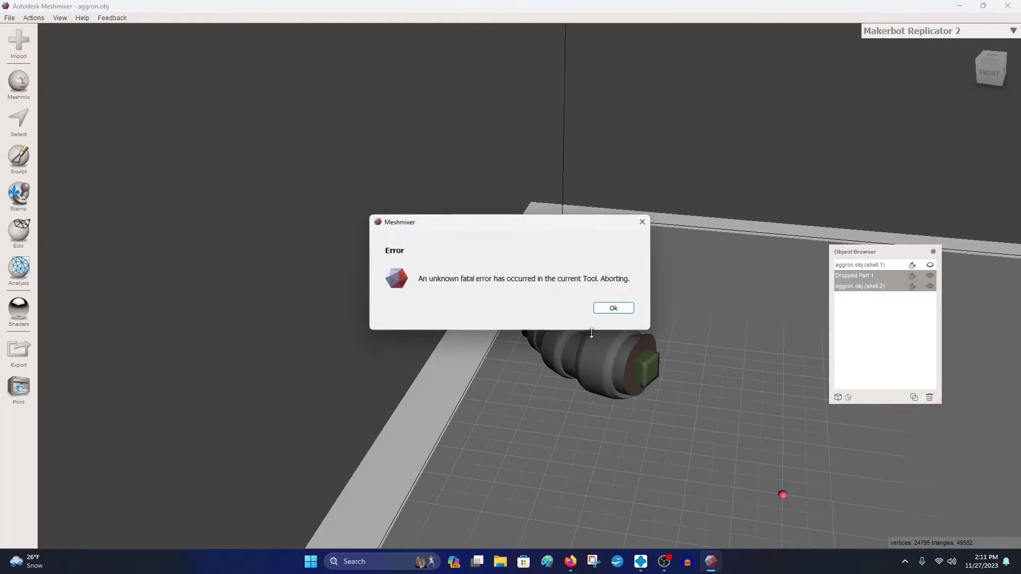
left_click(617, 313)
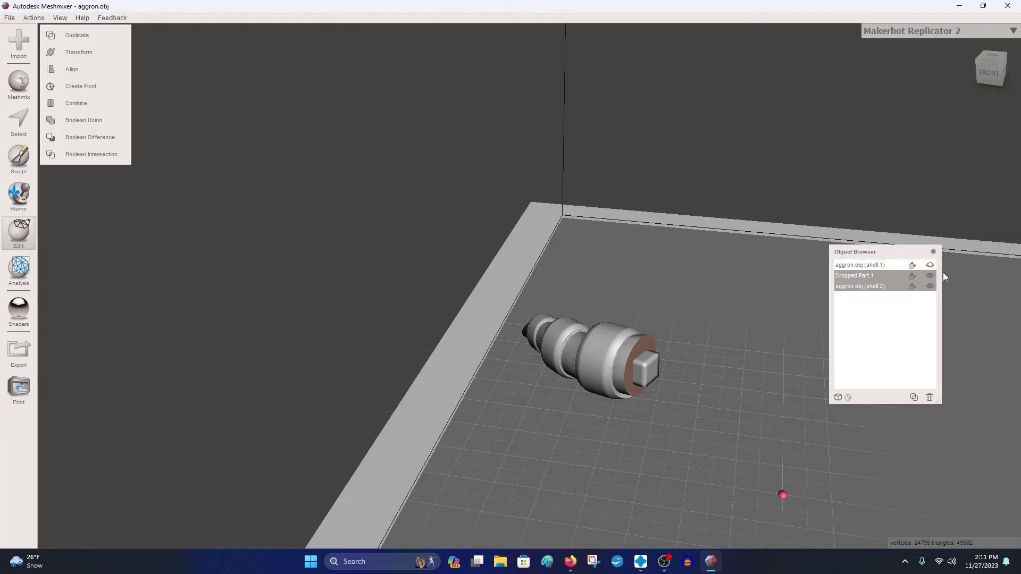
Step: Delete the tail shell and show the Aggron body shell again beside the box peg
left_click(928, 286)
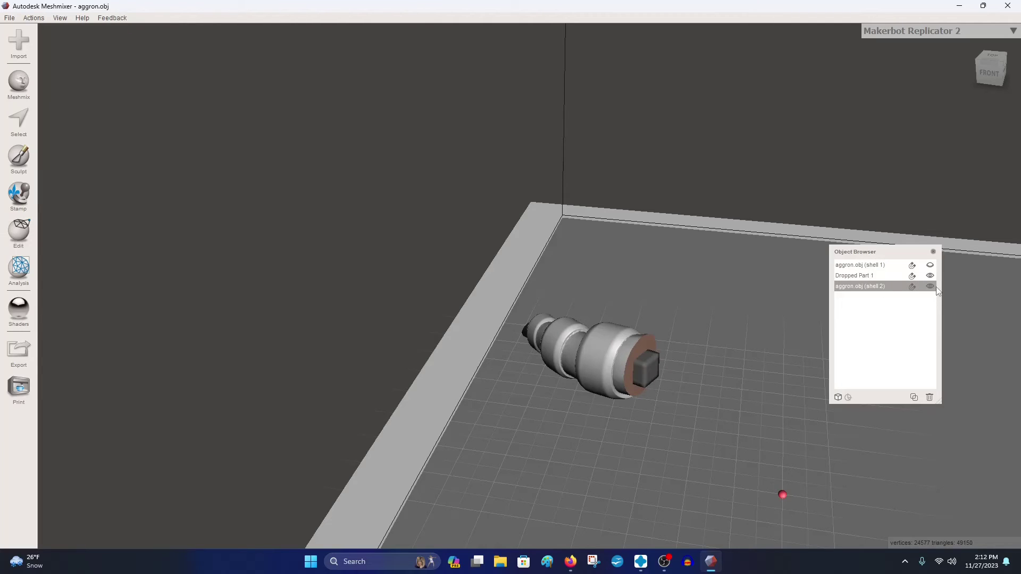
left_click(930, 397)
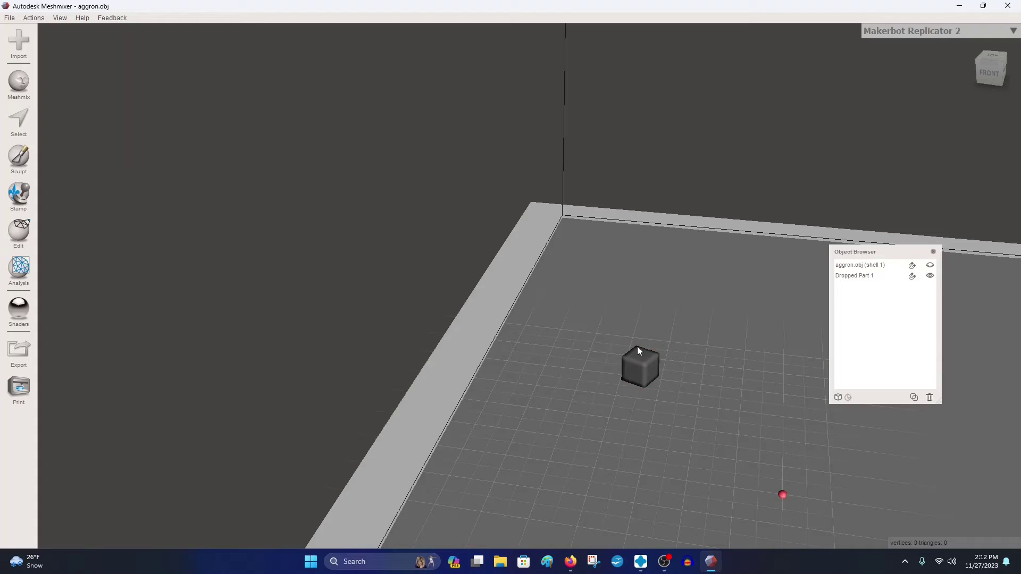
right_click_drag(637, 346, 925, 361)
left_click(929, 268)
right_click_drag(616, 400, 718, 415)
mouse_move(618, 428)
right_mouse_down()
mouse_move(717, 427)
mouse_move(541, 404)
mouse_move(497, 360)
right_mouse_up()
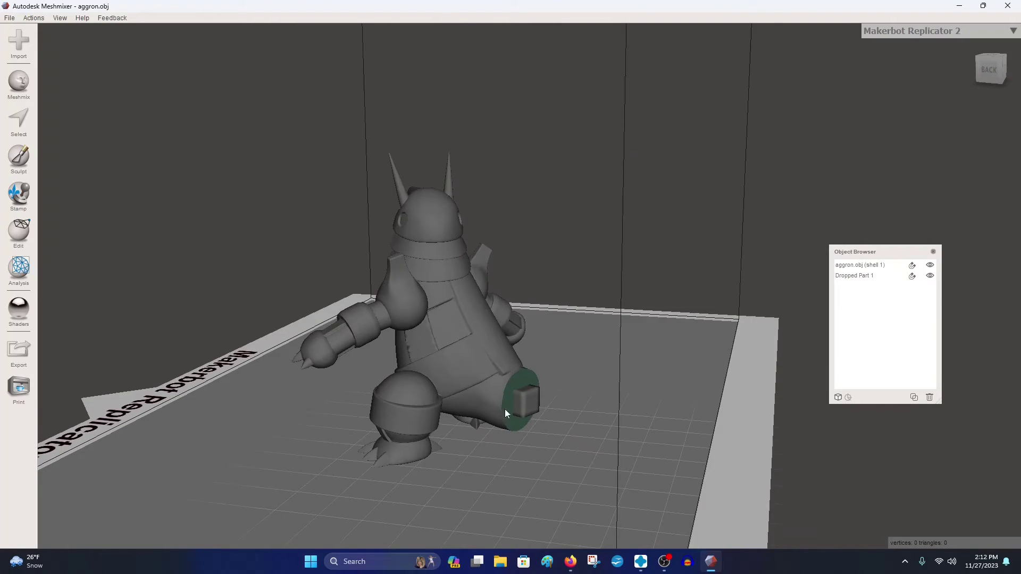
left_click(875, 266)
left_click(876, 277, "shift")
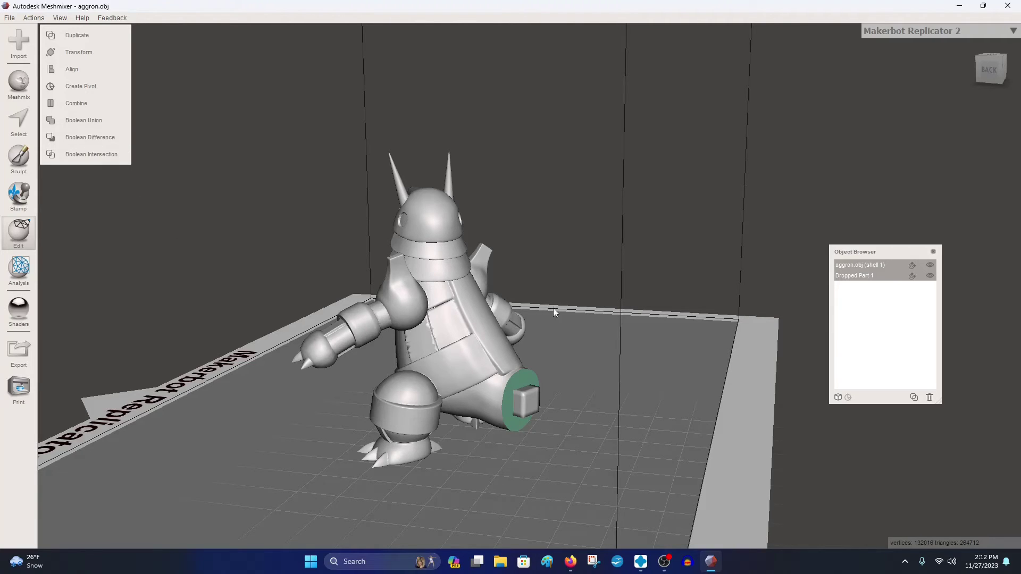
left_click(865, 276)
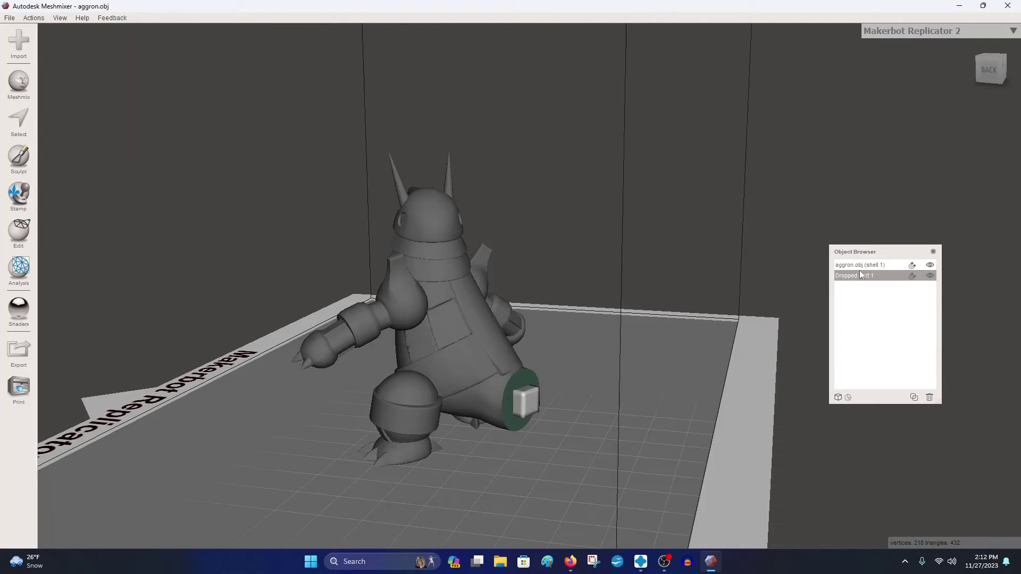
left_click(866, 264)
left_click(864, 275, "shift")
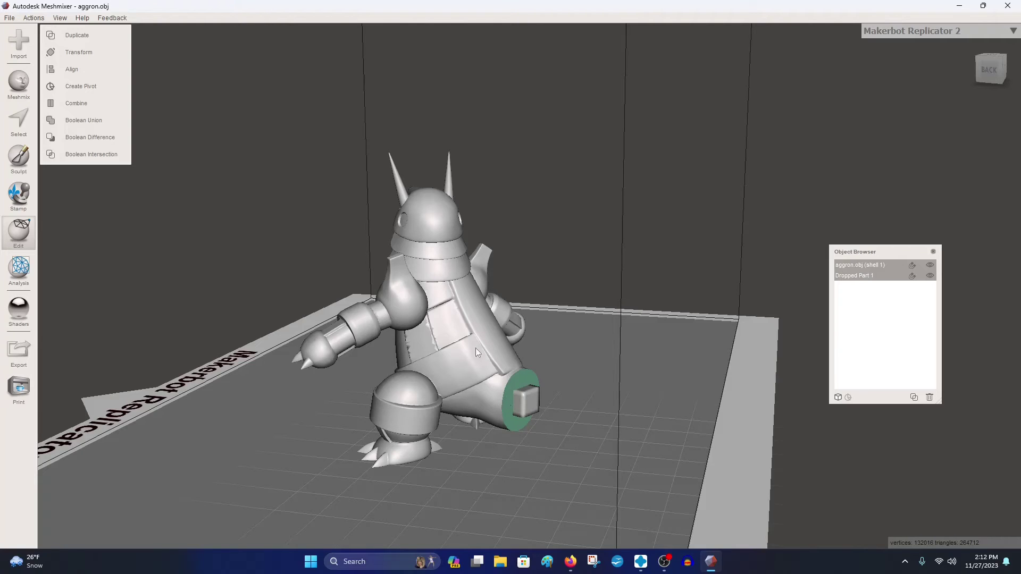
left_click(101, 137)
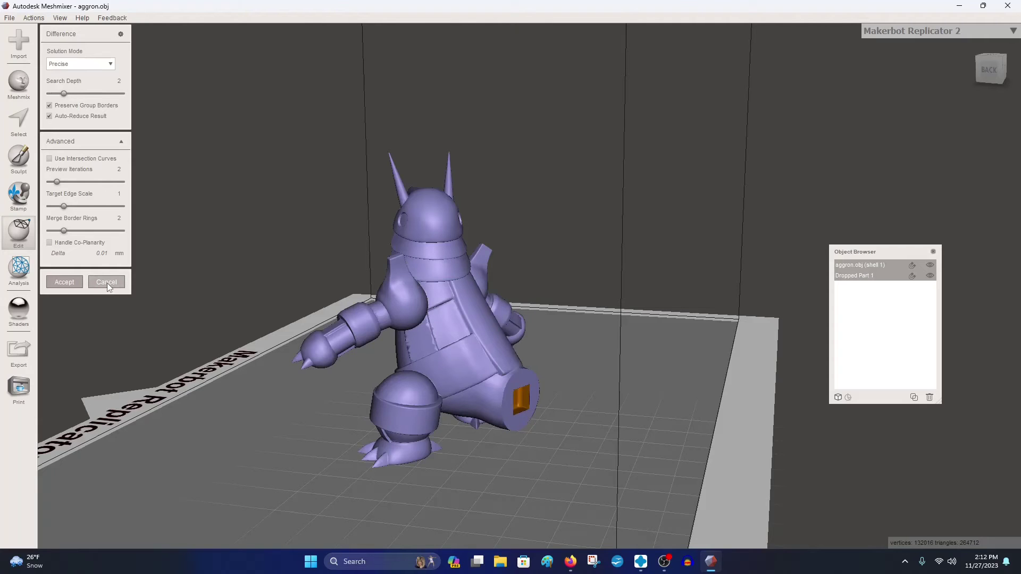
left_click(107, 283)
Step: Enlarge only the box peg with Transform to 8.4 mm in X, 6.7 mm in Y and 8.6 mm in Z
left_click(880, 279)
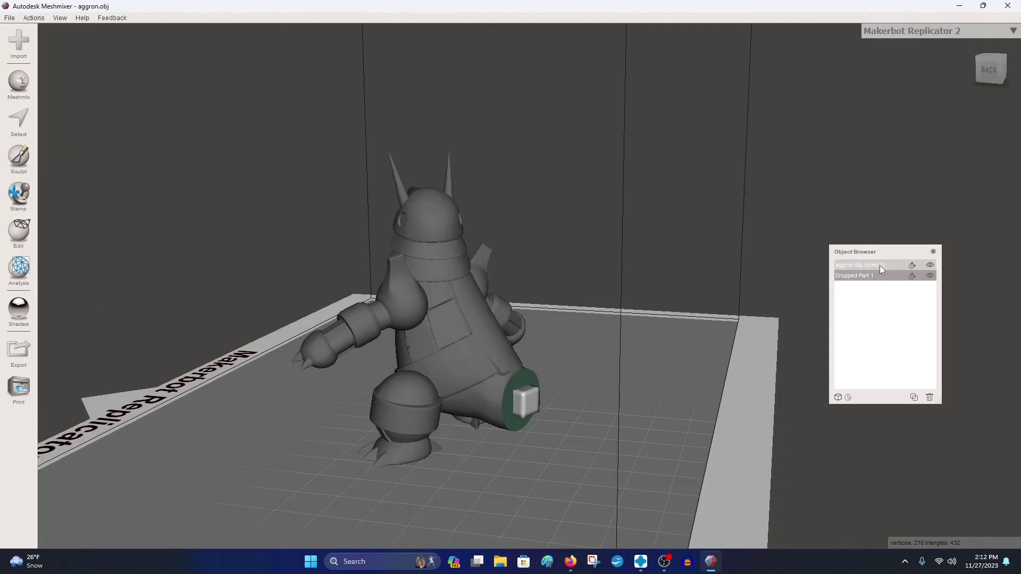
left_click(879, 266)
left_click(879, 277)
right_click_drag(750, 322, 612, 383)
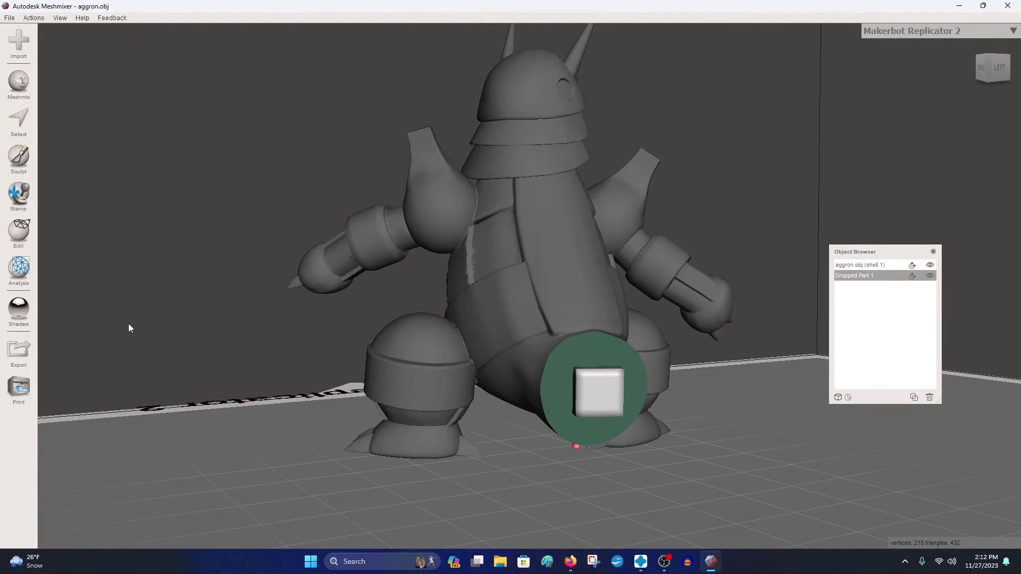
left_click(19, 236)
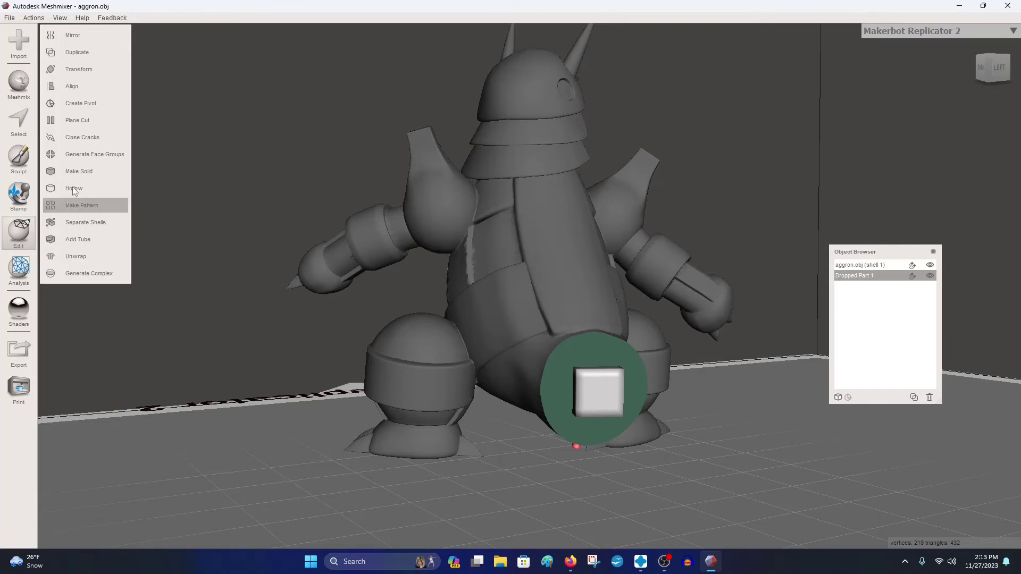
left_click(85, 69)
middle_click_drag(668, 414, 554, 400)
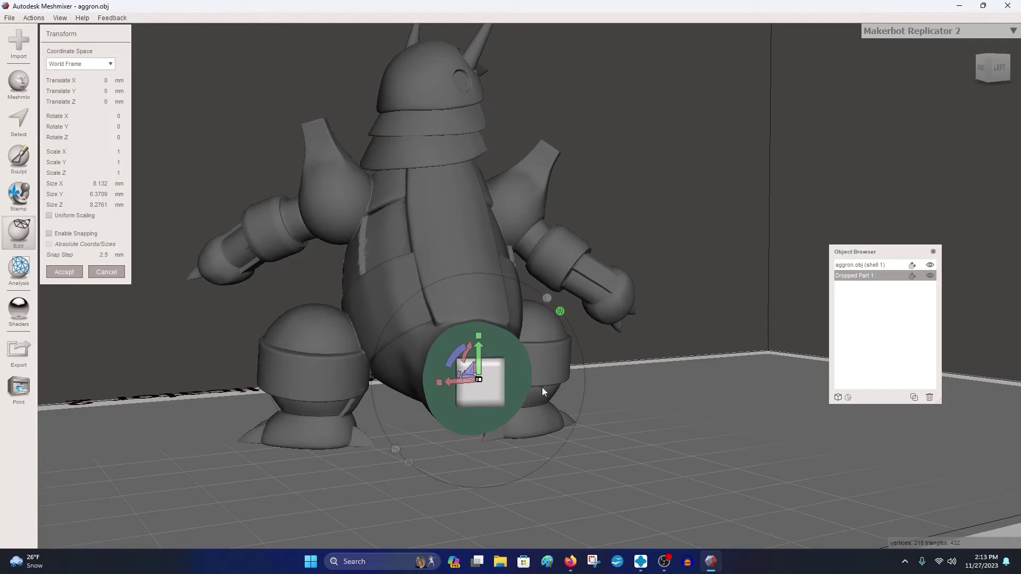
right_click_drag(541, 388, 615, 344)
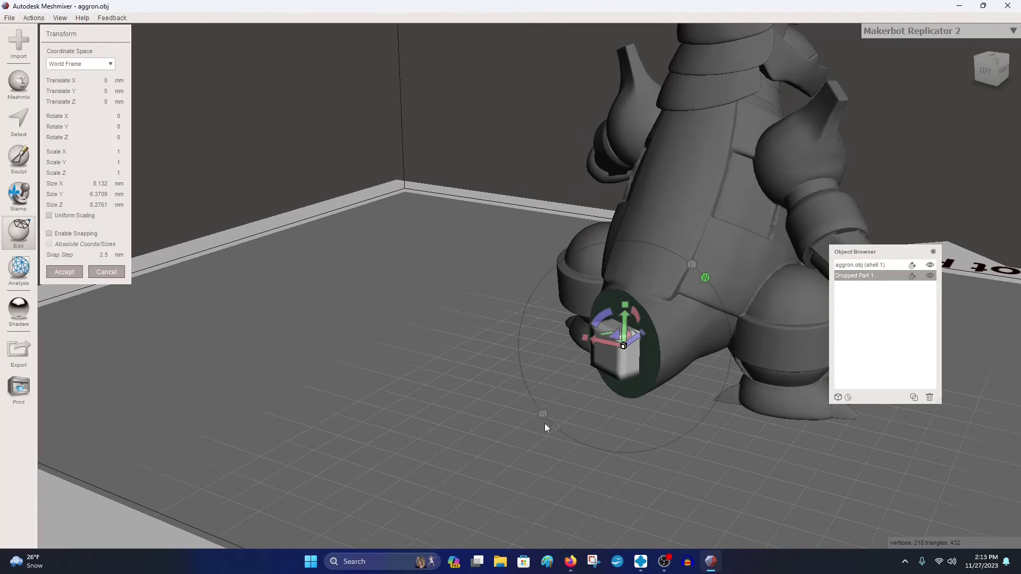
right_click_drag(544, 423, 506, 350)
middle_click_drag(505, 346, 525, 351)
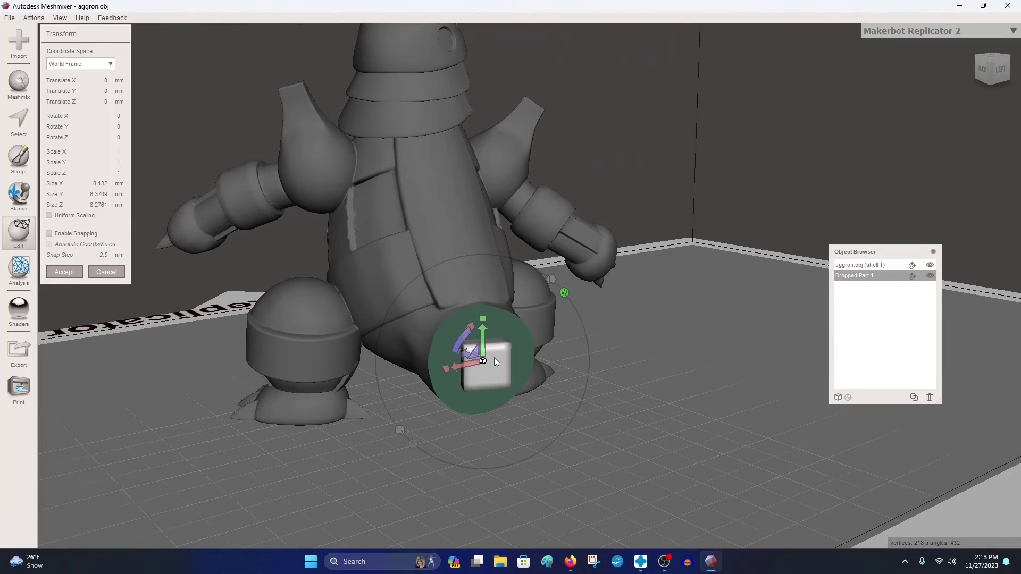
left_click(106, 183)
left_click_drag(100, 185, 119, 185)
type("4")
double_click(97, 194)
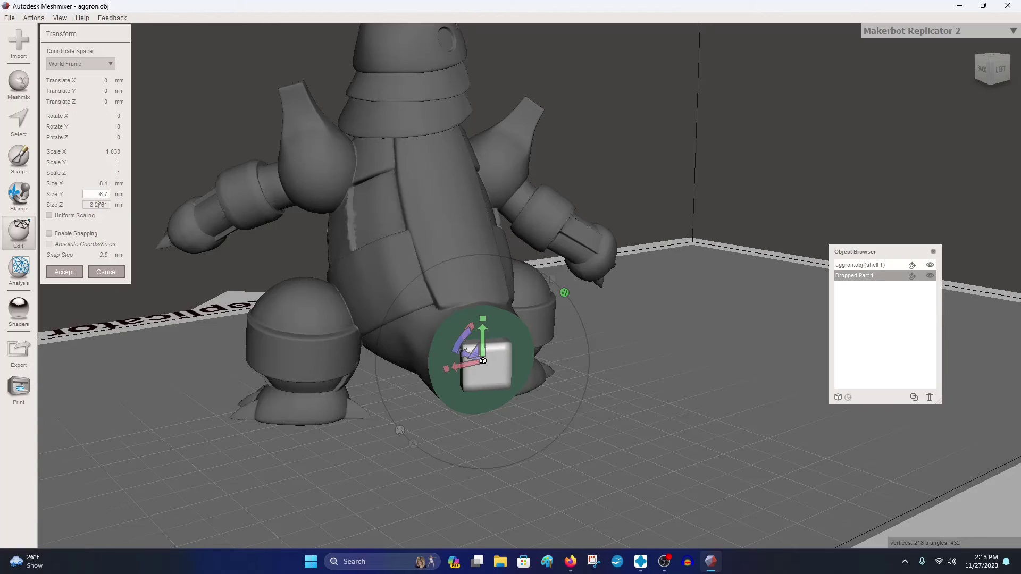
double_click(96, 205)
type("6")
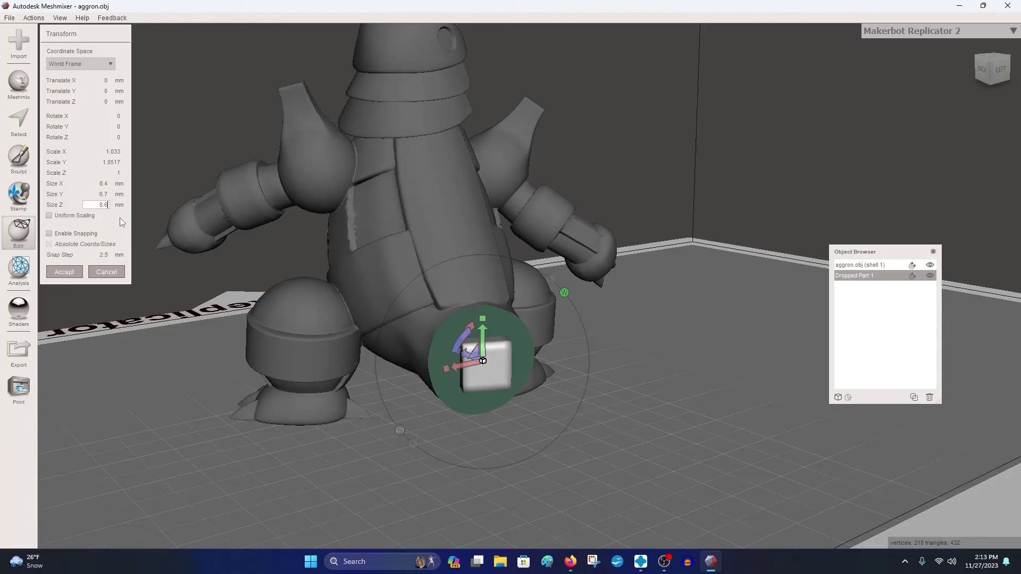
left_click(69, 274)
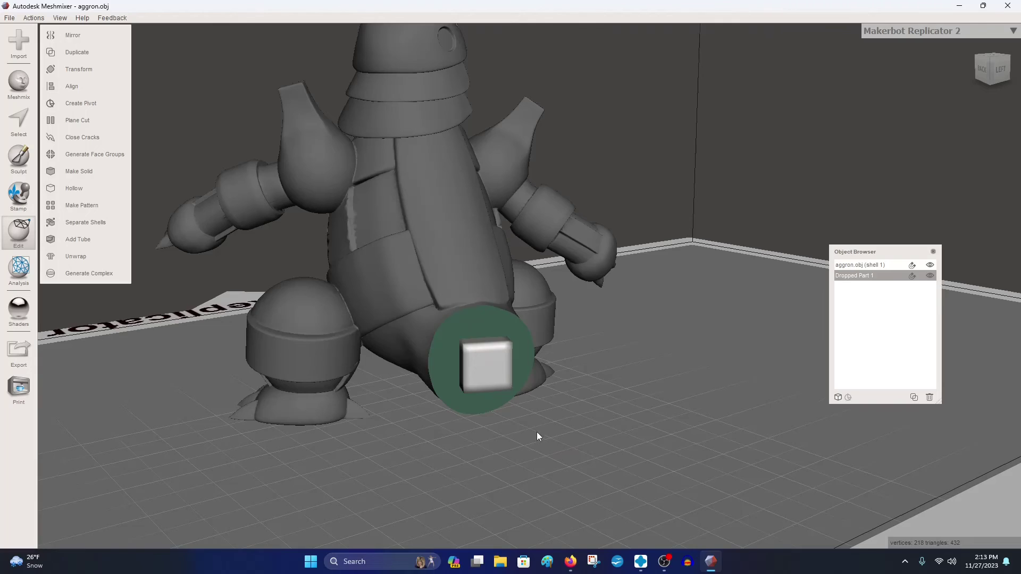
Step: Start a Boolean Difference that subtracts the enlarged box peg from the Aggron body
right_click_drag(537, 432, 549, 452)
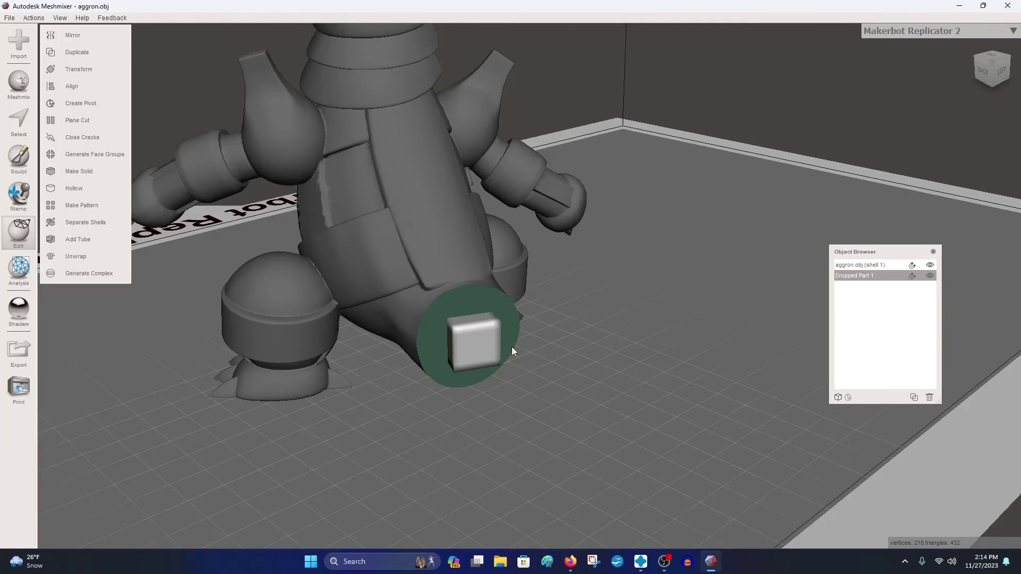
mouse_move(511, 346)
right_mouse_down()
mouse_move(458, 282)
mouse_move(517, 344)
right_mouse_up()
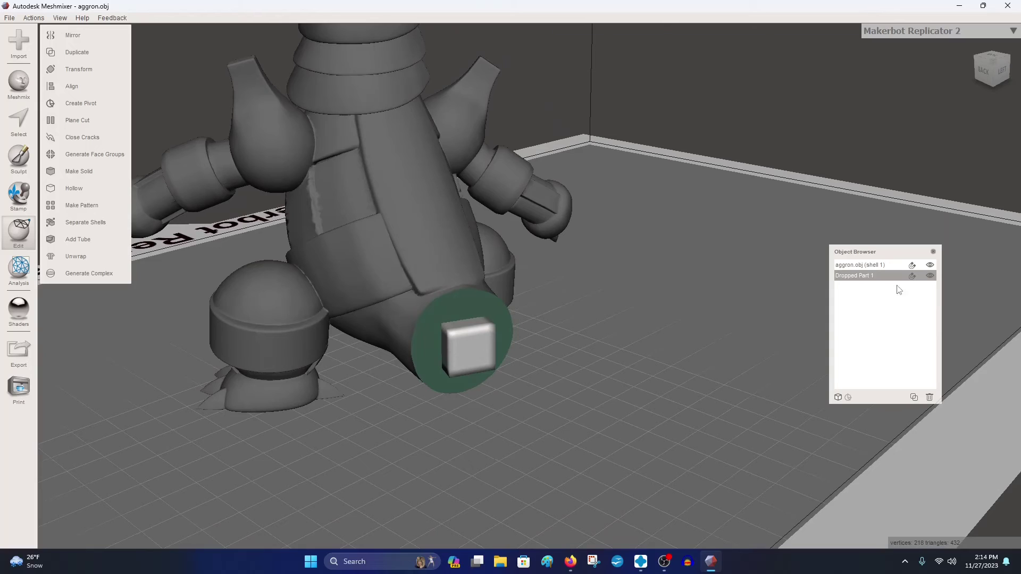
left_click(879, 265)
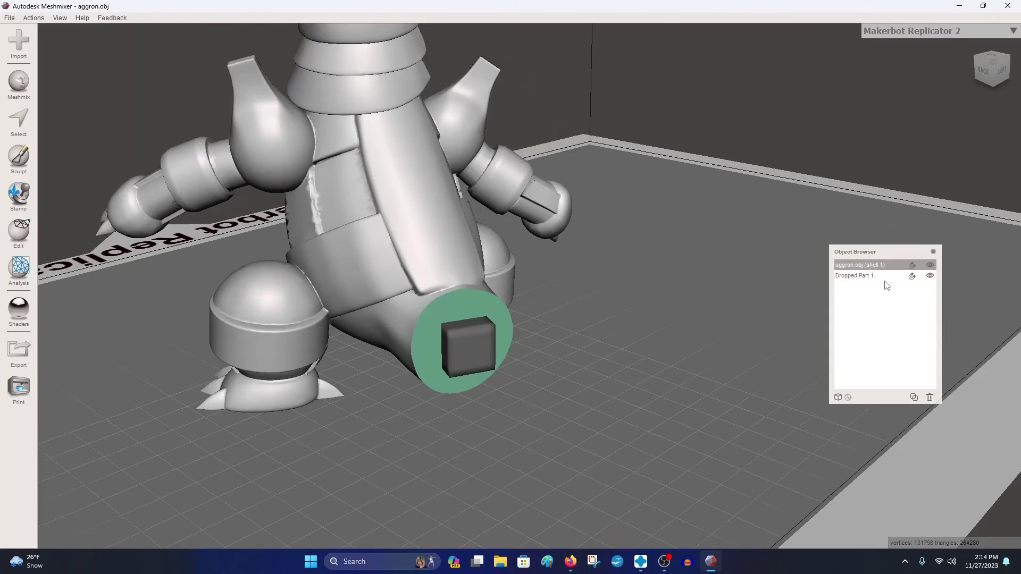
left_click(882, 277, "shift")
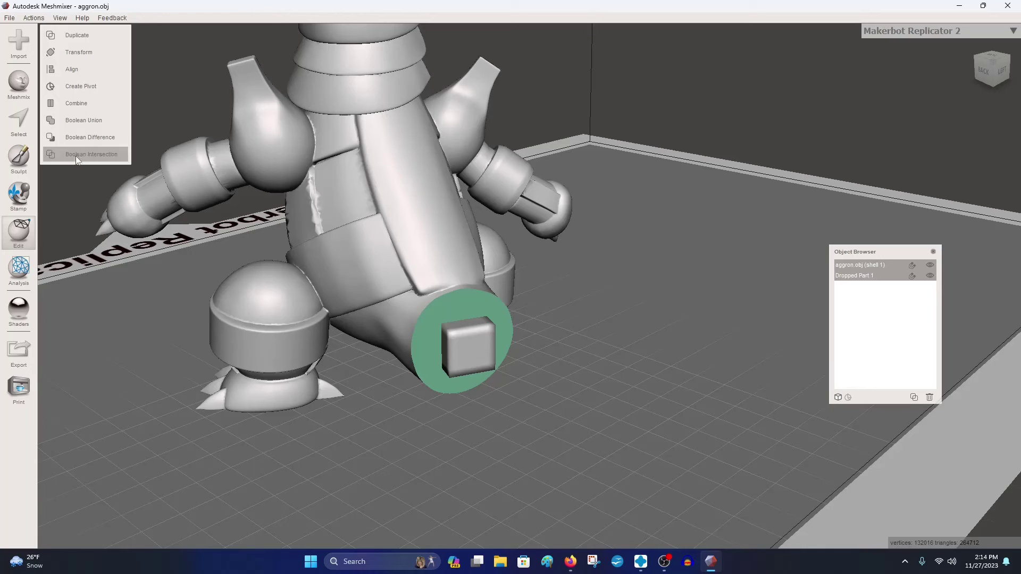
left_click(98, 138)
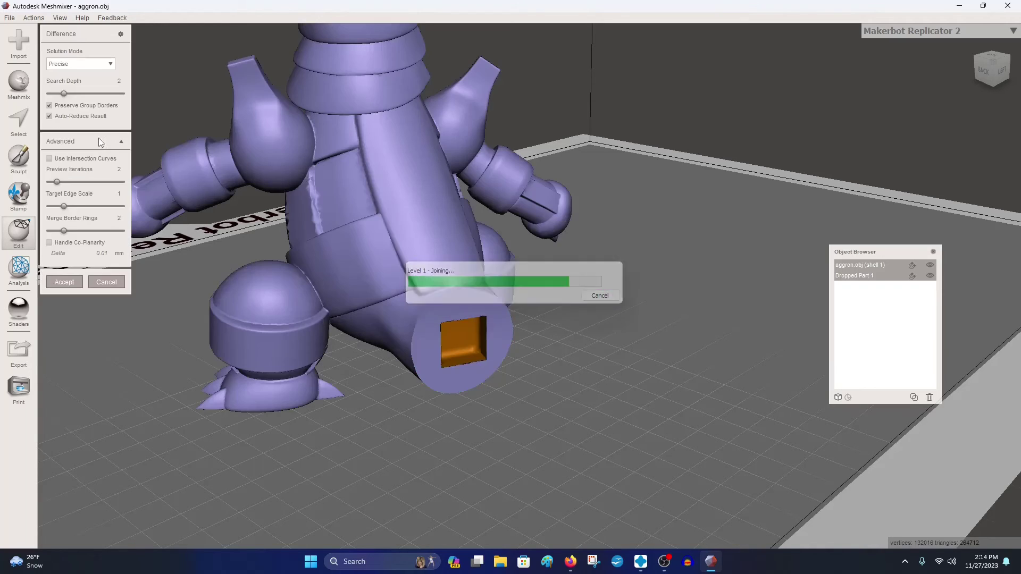
right_click_drag(425, 347, 456, 390)
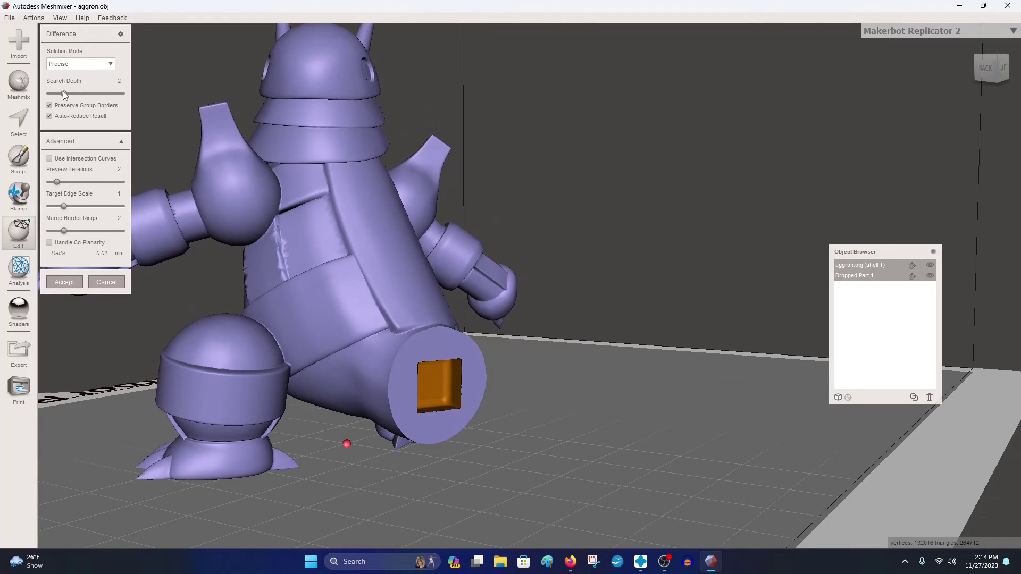
Step: Accept the difference with search depth 0, preview iterations 18, target edge scale 0.25, merge border rings 1 and Auto-Reduce Result off
left_click_drag(65, 94, 43, 94)
left_click_drag(58, 182, 106, 183)
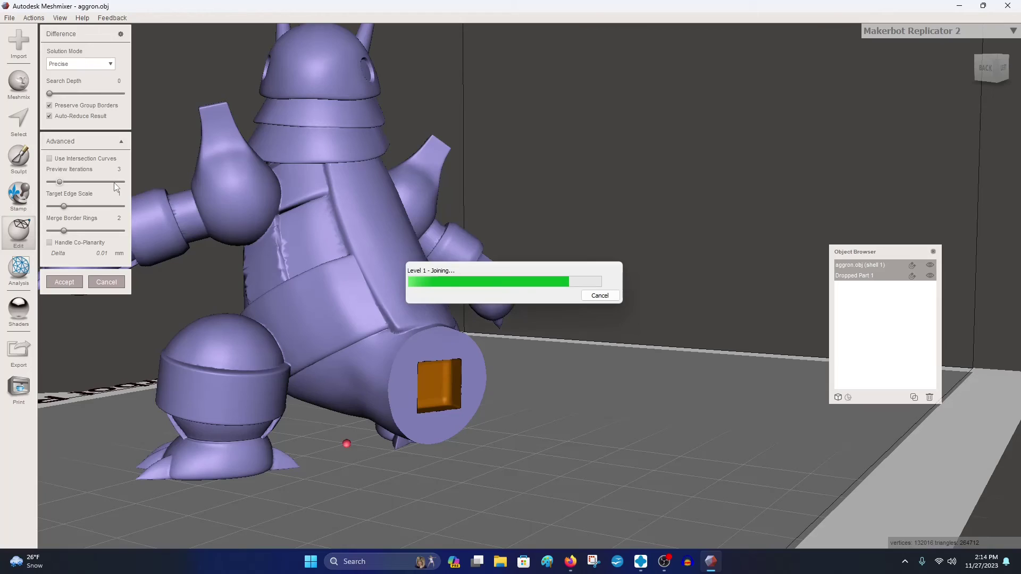
left_click(49, 116)
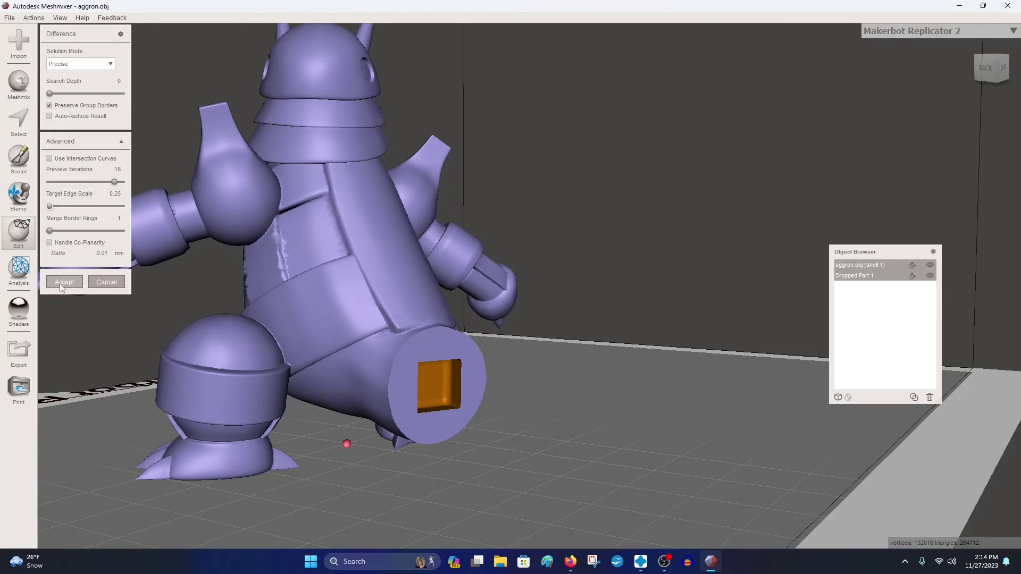
left_click(65, 285)
mouse_move(553, 361)
right_mouse_down()
mouse_move(490, 335)
mouse_move(503, 330)
mouse_move(543, 372)
right_mouse_up()
right_click_drag(637, 282, 673, 301)
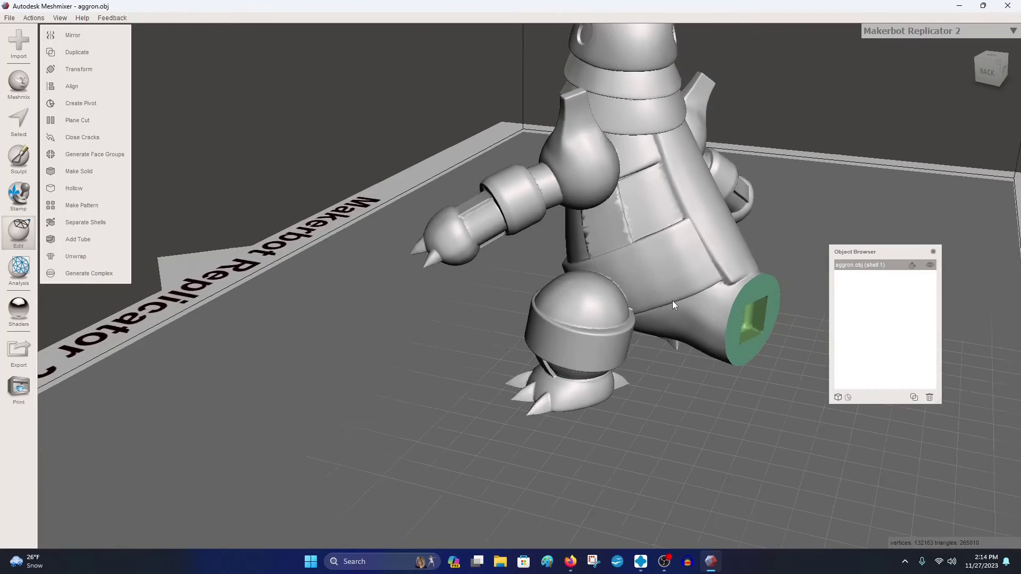
scroll(672, 301, "up", 1)
Step: Export the socketed body to the Desktop in OBJ format as "Aggron torso"
left_click(9, 18)
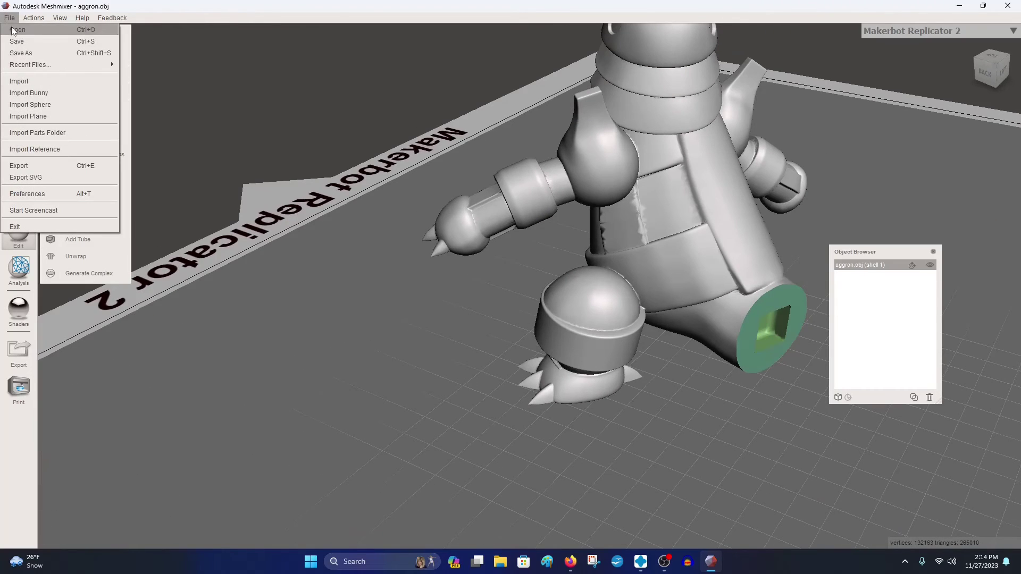
left_click(37, 163)
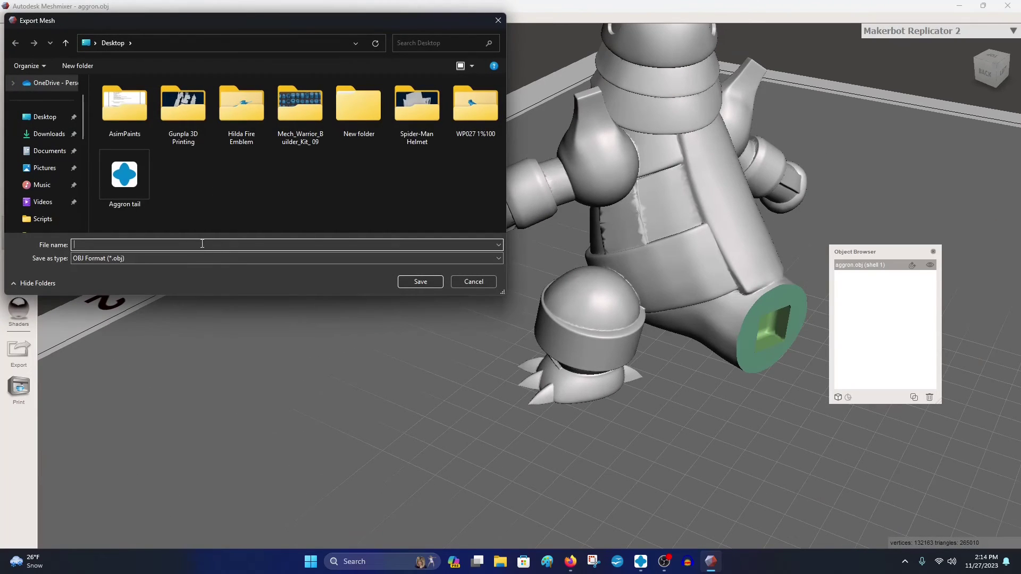
left_click(124, 175)
left_click(113, 246)
left_click_drag(113, 245, 100, 249)
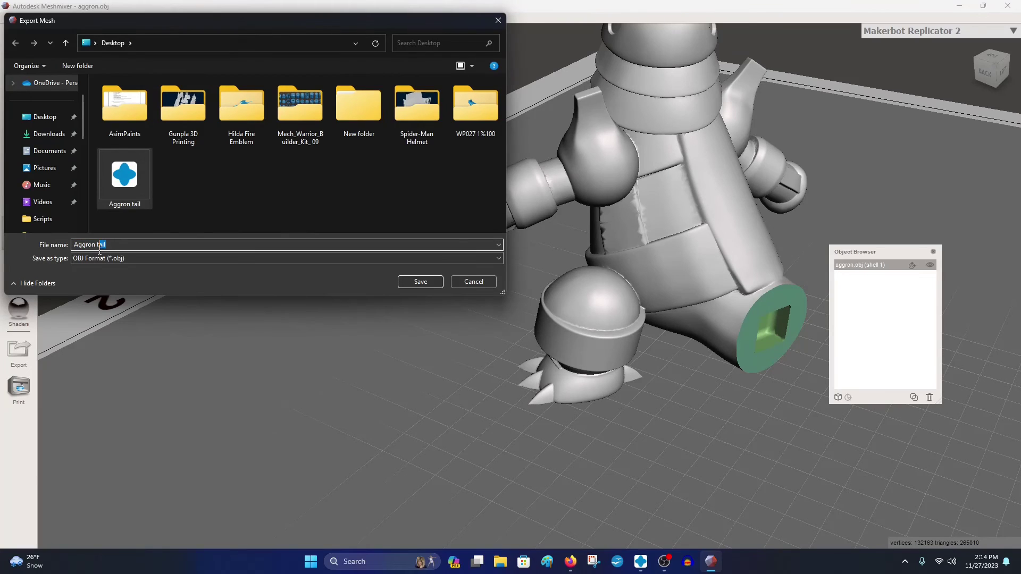
key("BackSpace")
type("orso")
key("Return")
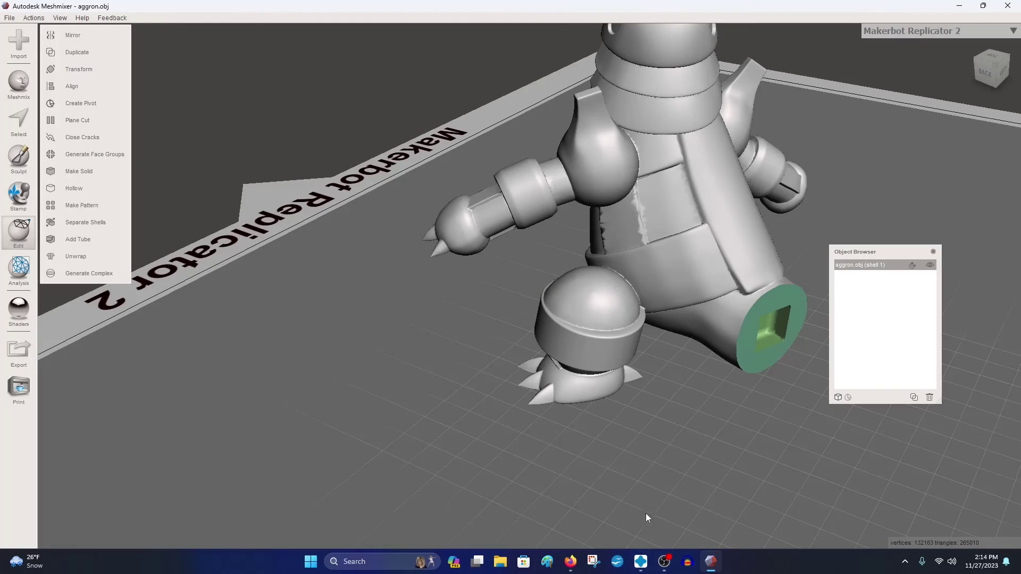
Step: Switch to CHITUBOX and load the Aggron body and Aggron tail files from the Desktop
left_click(642, 561)
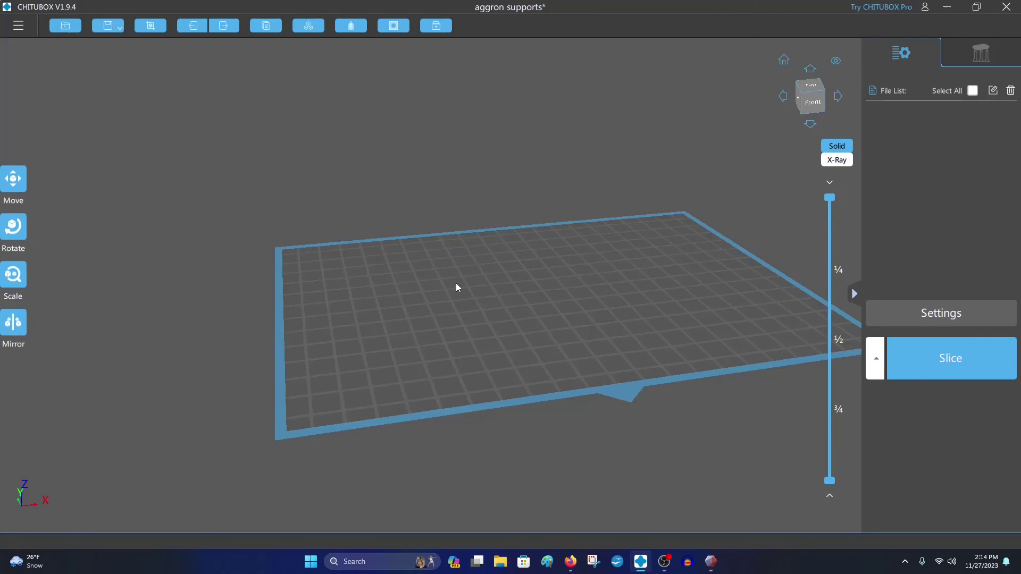
left_click_drag(512, 266, 486, 265)
left_click(76, 28)
scroll(216, 195, "down", 1)
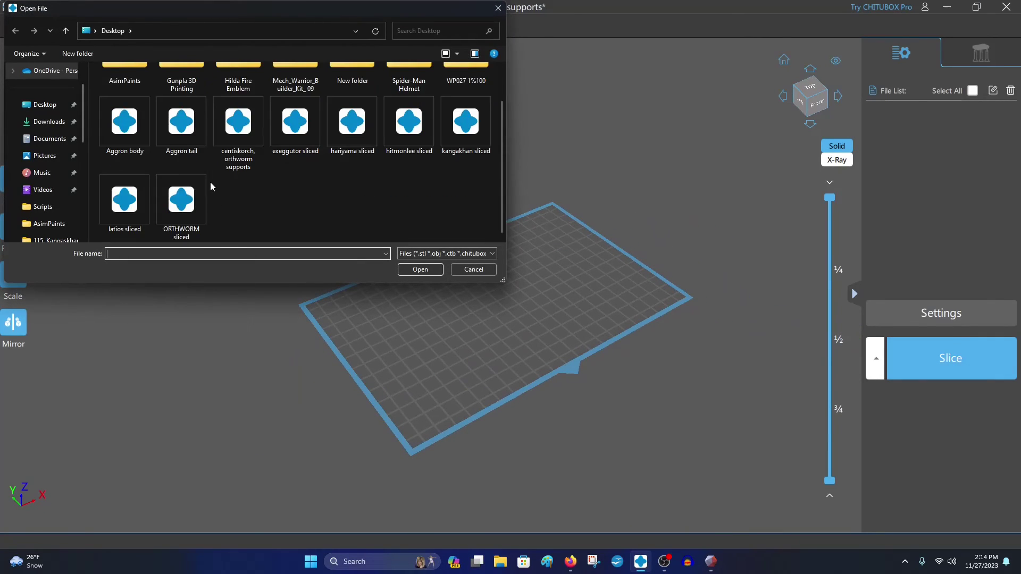
left_click(181, 128)
left_click(127, 140, "ctrl")
left_click(420, 270)
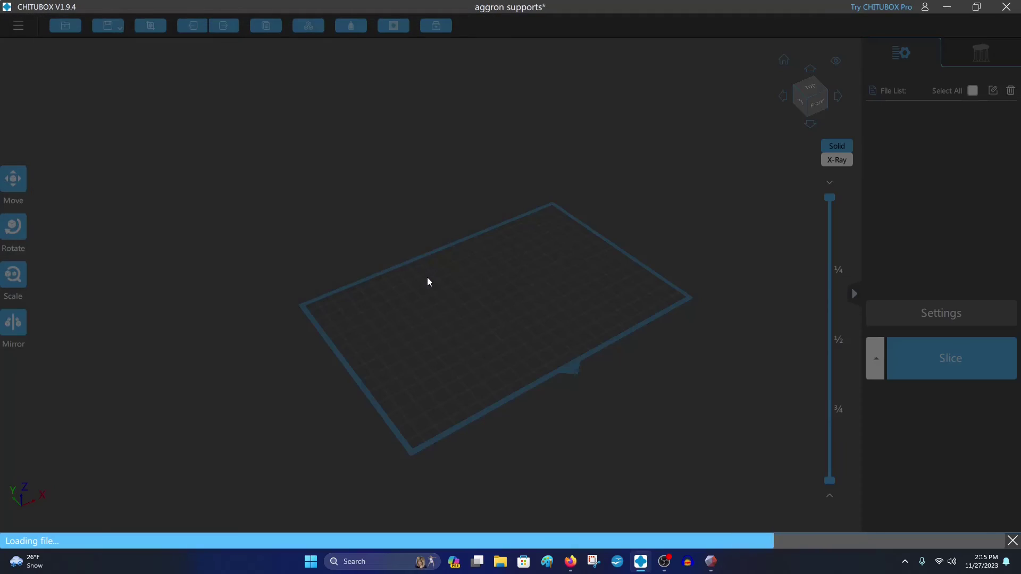
Step: Bring the tail up against the rear of the body and examine how the peg and socket line up
scroll(505, 319, "up", 5)
right_click_drag(548, 287, 408, 274)
left_click_drag(408, 278, 481, 325)
right_click_drag(550, 351, 576, 365)
left_click_drag(557, 395, 599, 237)
right_click_drag(598, 234, 551, 216)
scroll(540, 258, "up", 8)
right_click_drag(535, 271, 573, 239)
left_click(575, 269)
scroll(576, 271, "down", 5)
scroll(584, 288, "down", 5)
scroll(595, 257, "up", 8)
mouse_move(573, 238)
left_mouse_down()
mouse_move(544, 222)
mouse_move(654, 221)
mouse_move(620, 190)
mouse_move(585, 223)
left_mouse_up()
scroll(579, 303, "down", 8)
right_click_drag(578, 309, 447, 325)
left_click_drag(329, 314, 433, 331)
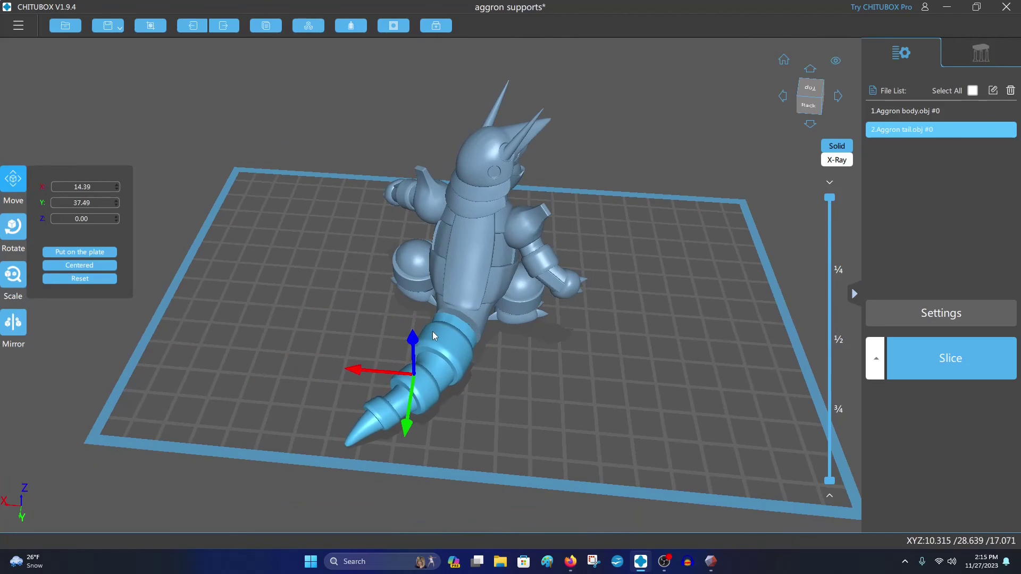
Step: Separate the two parts and move the tail away from the body until it lies off the build plate
right_click_drag(433, 331, 559, 311)
mouse_move(544, 187)
right_mouse_down()
mouse_move(531, 232)
mouse_move(516, 232)
mouse_move(644, 203)
mouse_move(528, 187)
right_mouse_up()
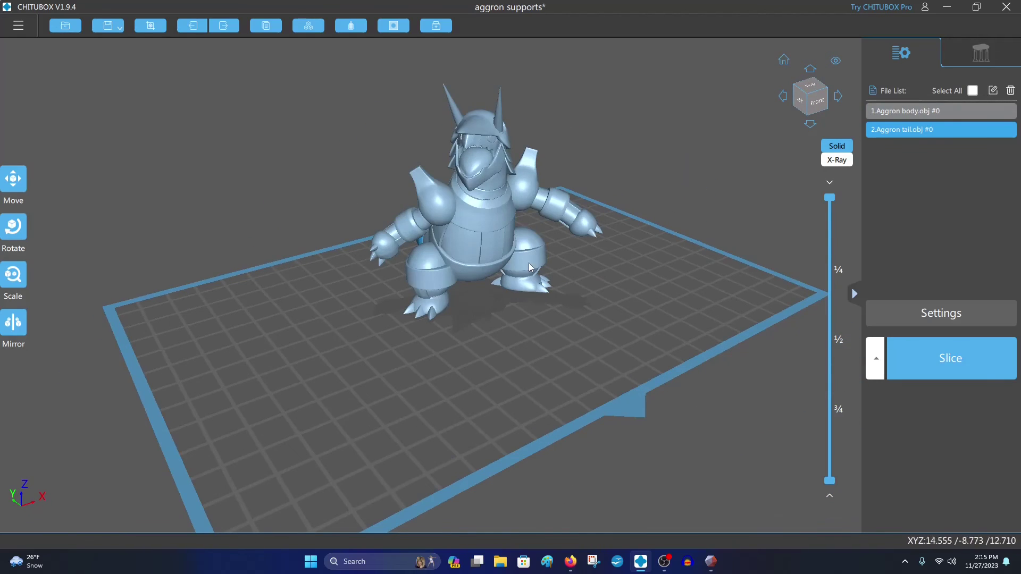
right_click_drag(530, 267, 518, 346)
left_click_drag(513, 273, 561, 281)
left_click_drag(415, 219, 317, 356)
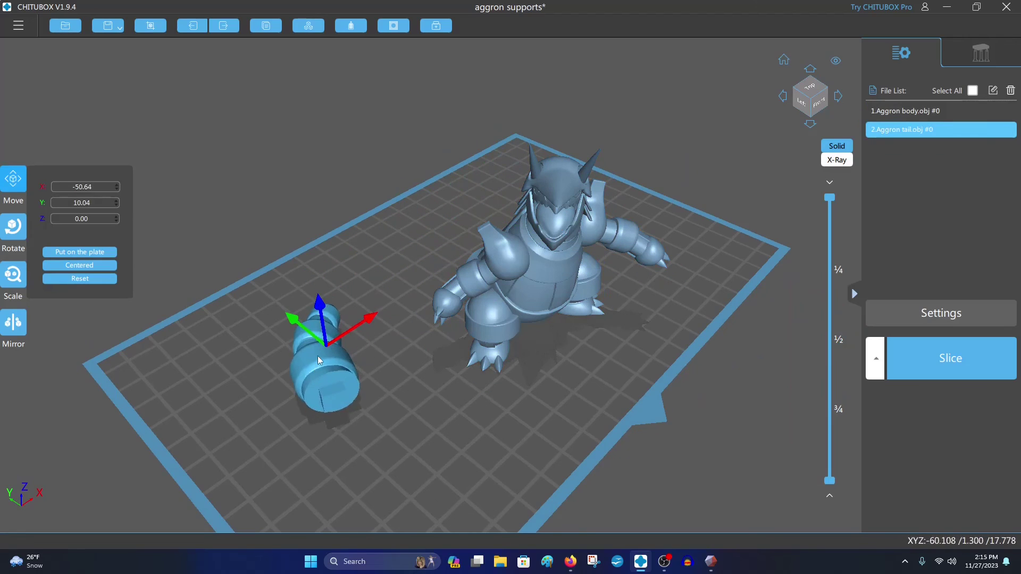
right_click_drag(318, 356, 398, 348)
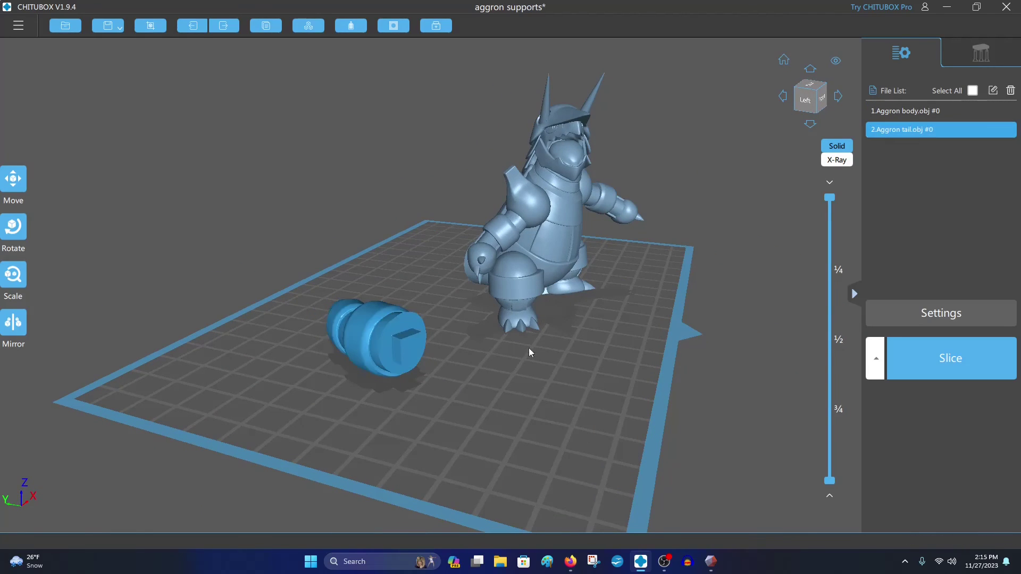
right_click_drag(529, 348, 551, 368)
scroll(561, 367, "up", 3)
scroll(544, 372, "down", 5)
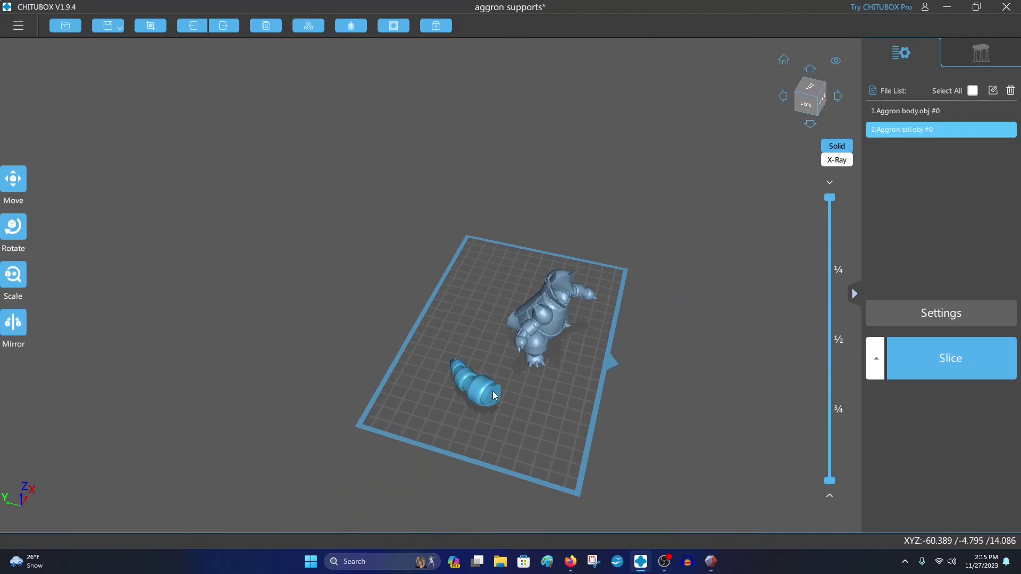
left_click_drag(492, 391, 351, 313)
Step: Enlarge the Aggron body uniformly to more than 135% of its original scale
left_click(543, 320)
left_click(15, 275)
scroll(104, 294, "up", 20)
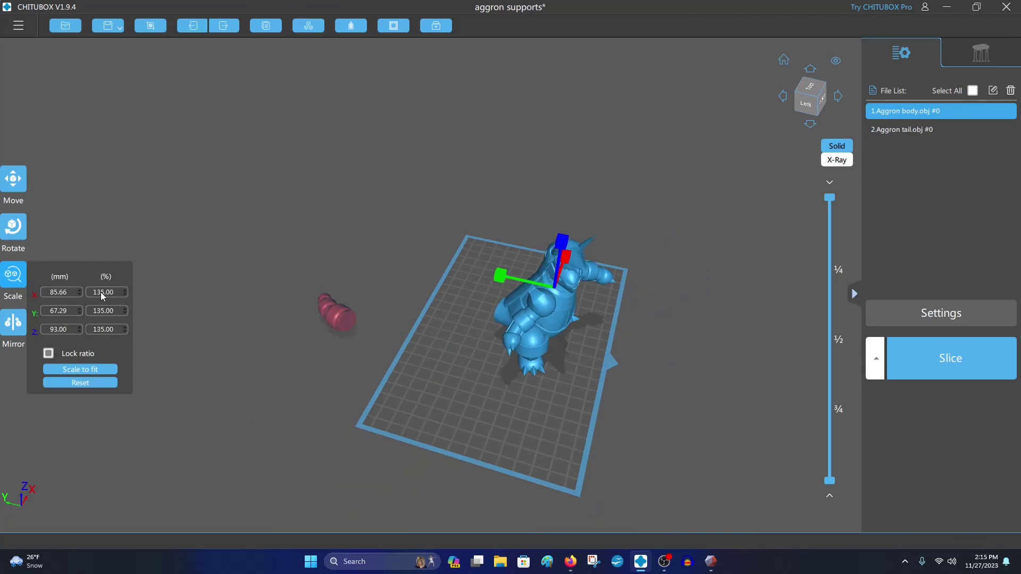
scroll(105, 298, "up", 9)
right_click_drag(321, 336, 532, 392)
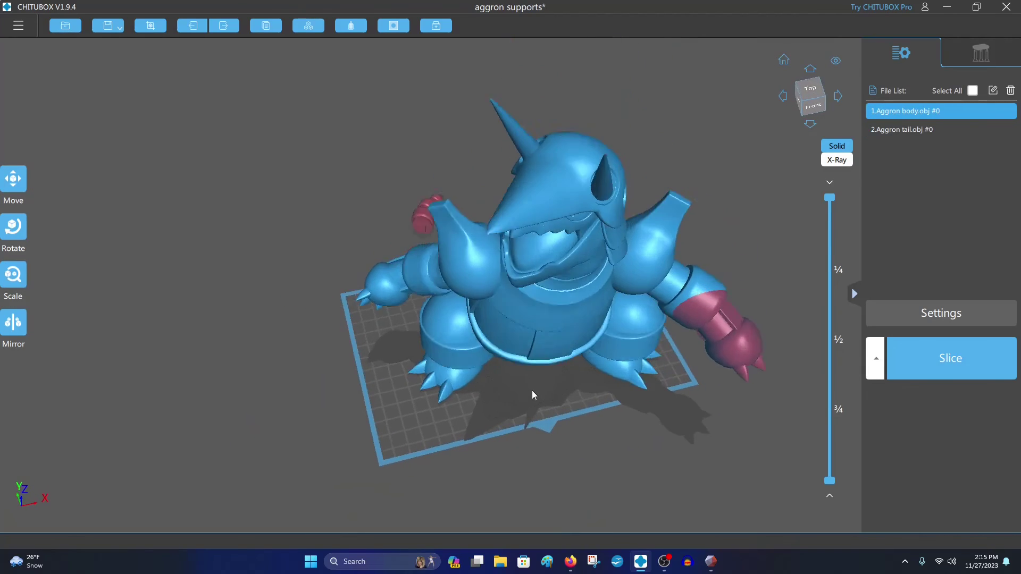
Step: Shift the enlarged body on the build plate and rotate it 17° about the Z axis
left_click_drag(558, 274, 580, 221)
key("r")
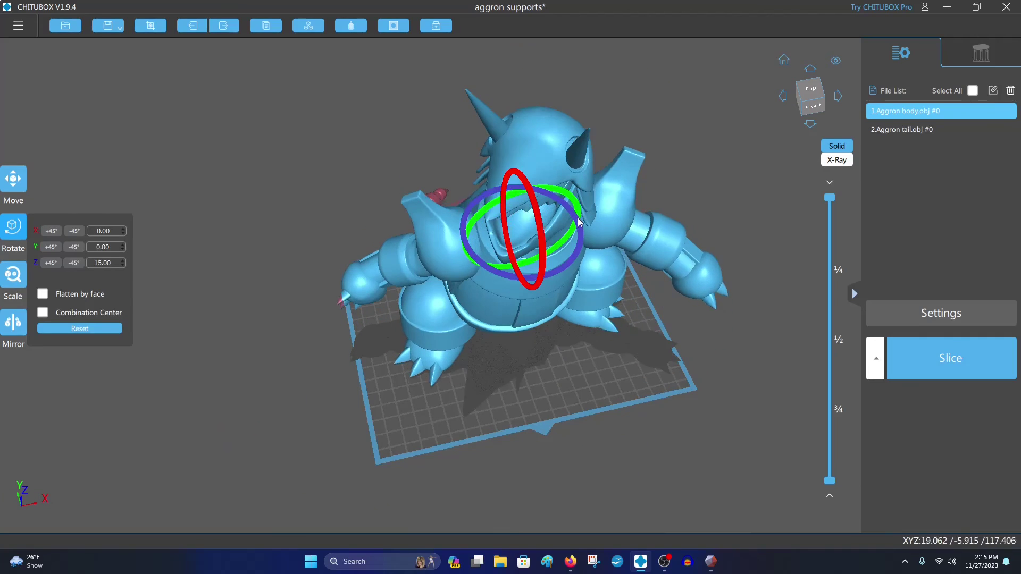
right_click_drag(692, 255, 437, 232)
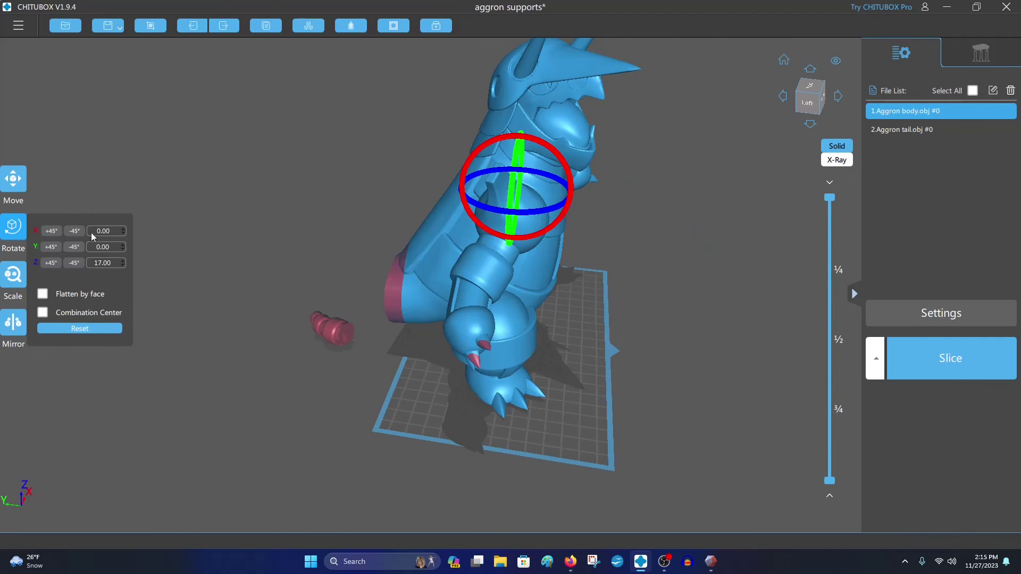
Step: Reduce the body's uniform scale to suit the build plate and reposition it there
left_click(15, 277)
scroll(103, 294, "down", 4)
right_click_drag(328, 338, 505, 366)
left_click_drag(510, 291, 521, 282)
scroll(740, 304, "down", 1)
right_click_drag(739, 305, 711, 296)
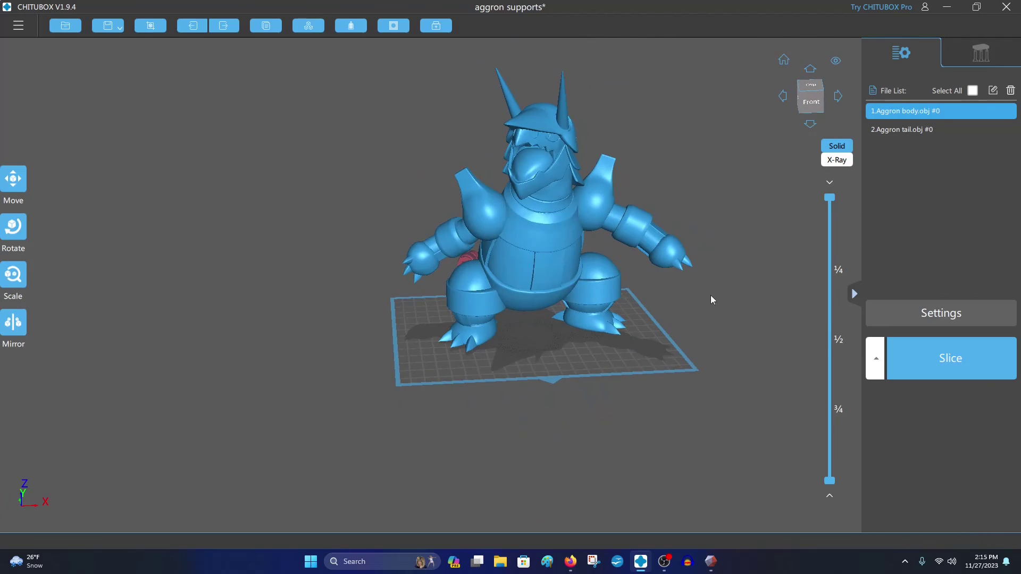
middle_click_drag(711, 295, 704, 309)
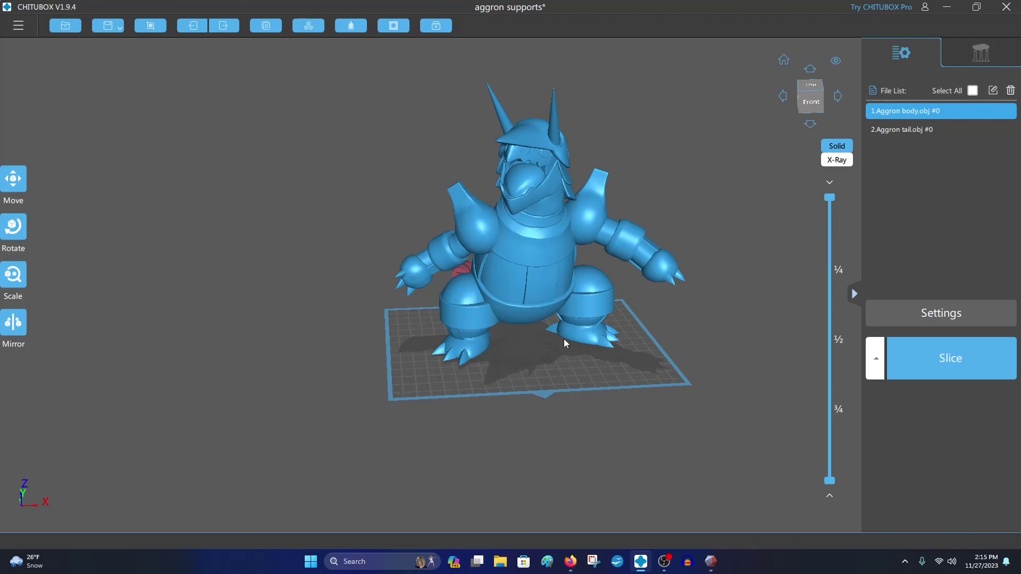
Step: Generate automatic supports over the whole Aggron body using the Heavy preset with 46% density and an 80° angle
right_click_drag(569, 340, 612, 376)
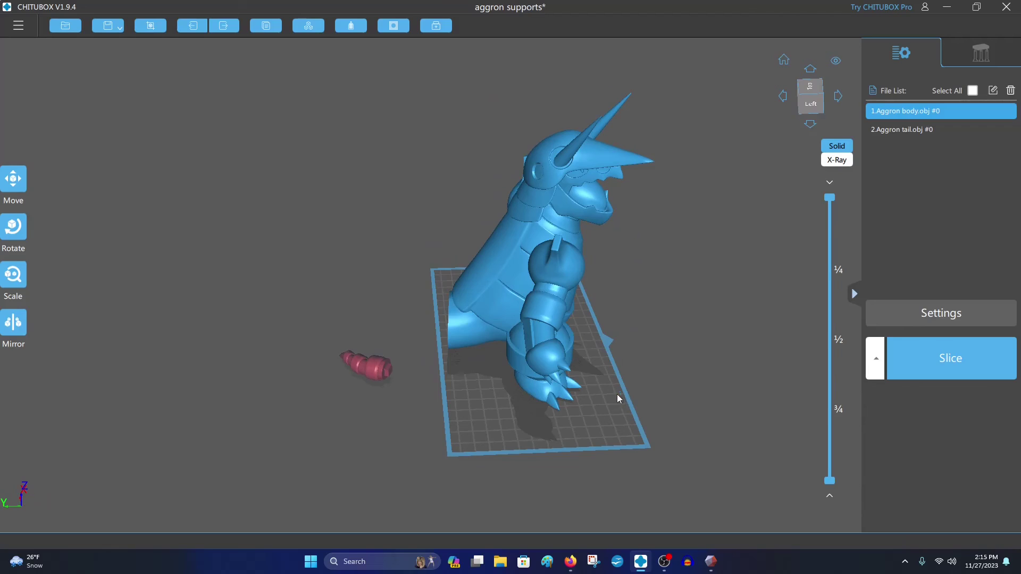
right_click_drag(589, 263, 627, 196)
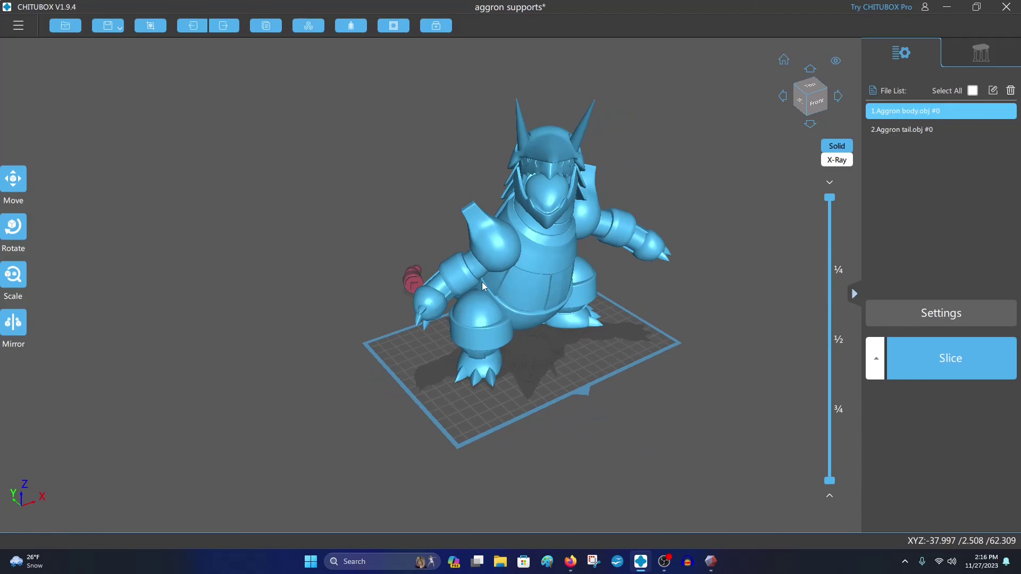
right_click_drag(575, 276, 598, 245)
left_click(982, 54)
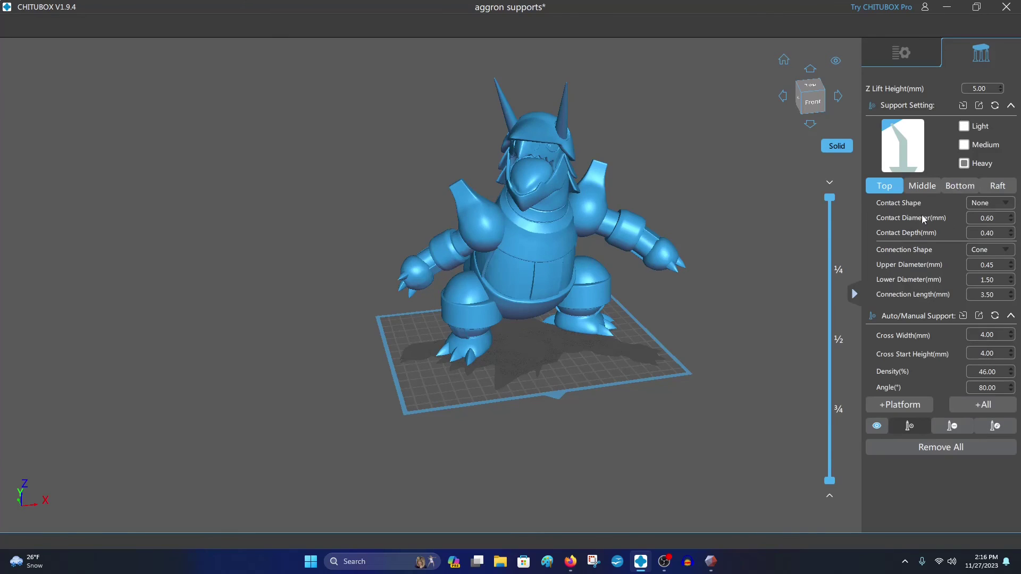
right_click_drag(719, 336, 798, 348)
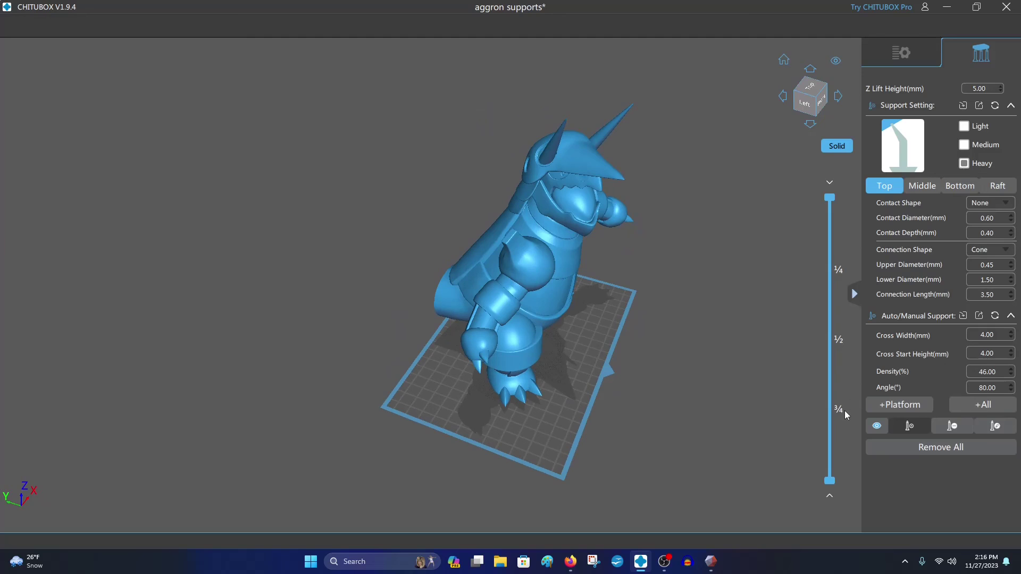
right_click_drag(699, 385, 767, 381)
left_click(982, 406)
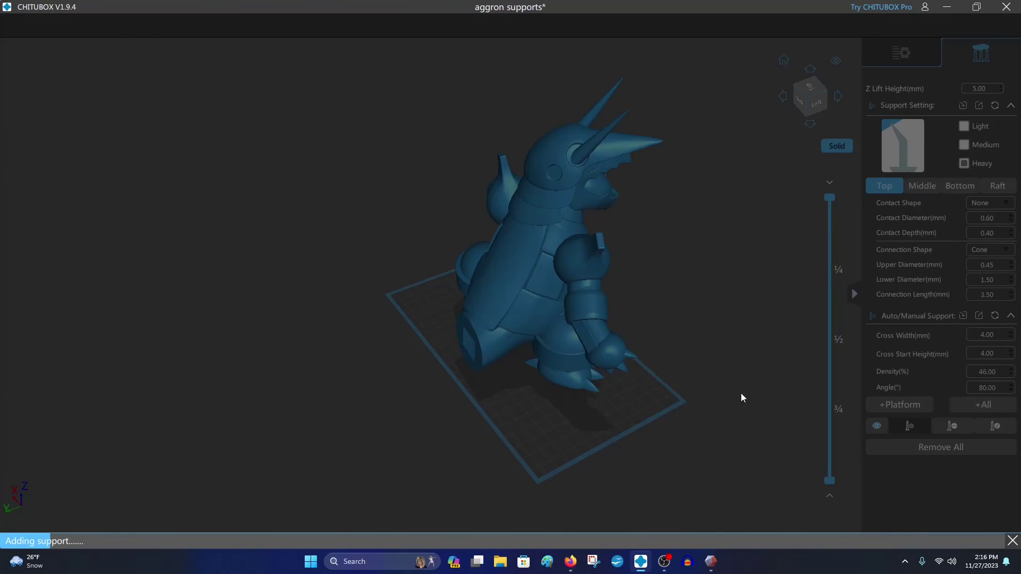
Step: Examine the generated supports around the horns, head, arms and underside of the body, and return to the file list
right_click_drag(720, 405, 716, 373)
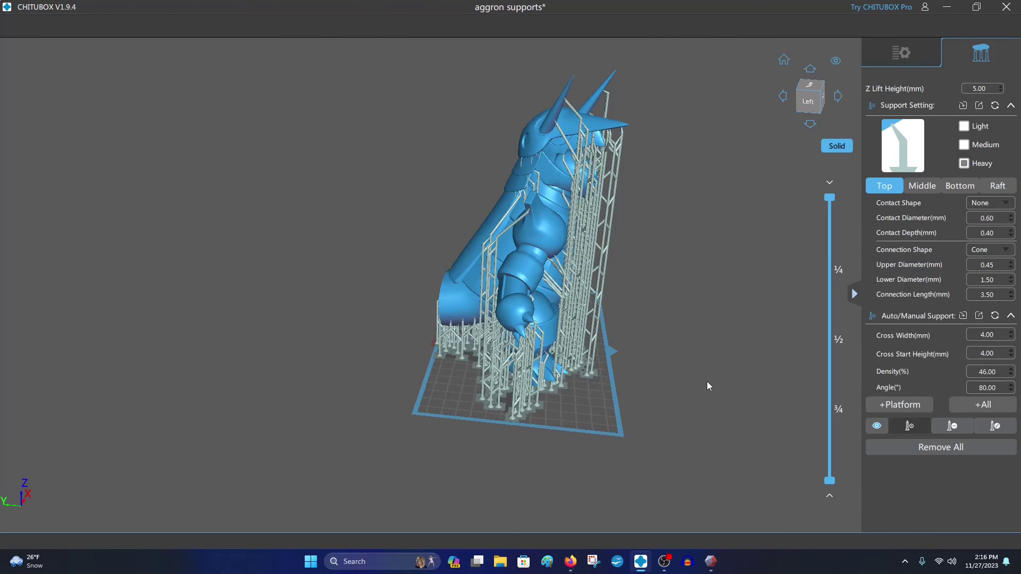
right_click_drag(707, 383, 477, 290)
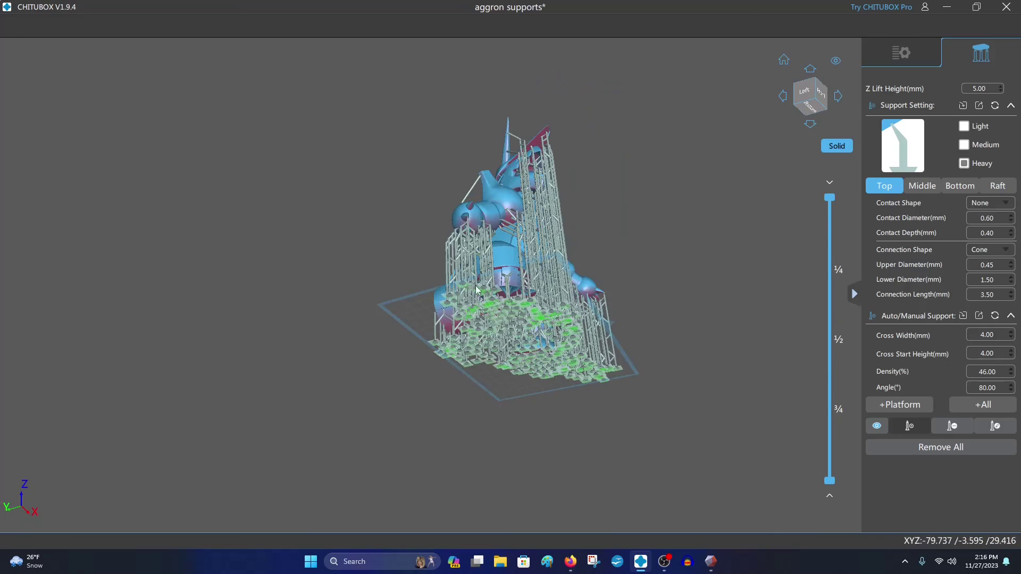
right_click_drag(688, 292, 681, 375)
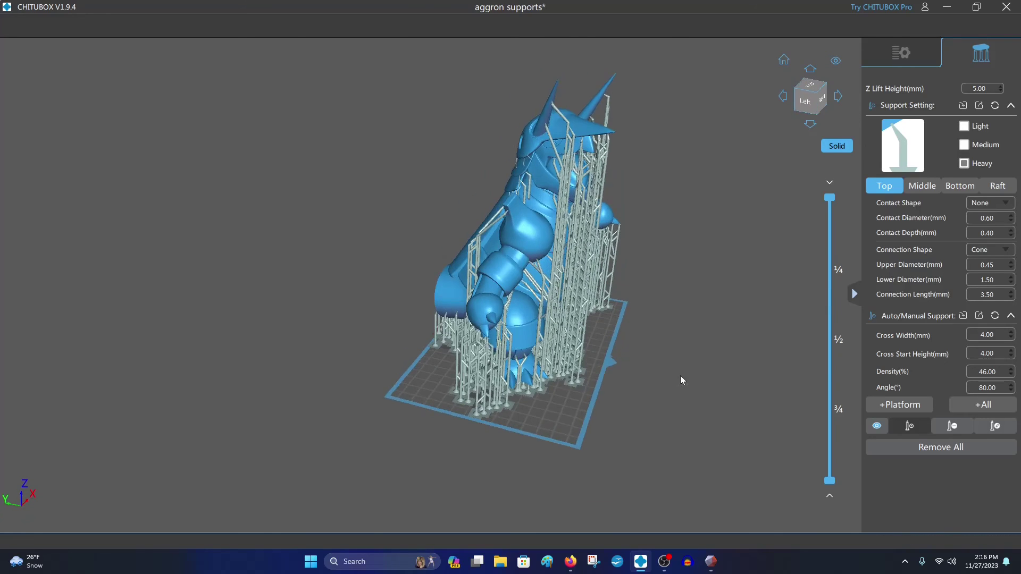
scroll(552, 117, "up", 3)
scroll(556, 88, "up", 2)
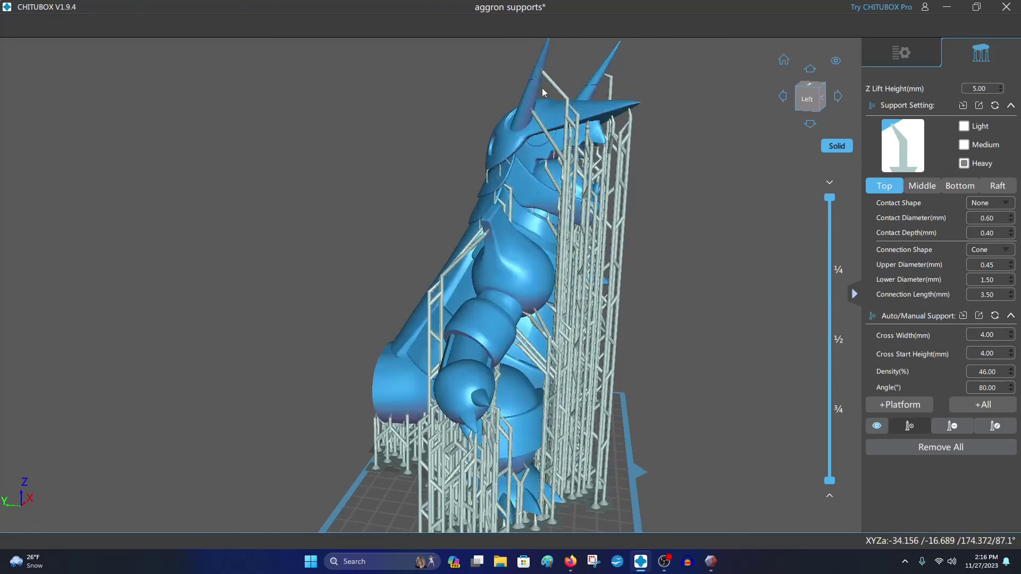
middle_click_drag(722, 296, 699, 323)
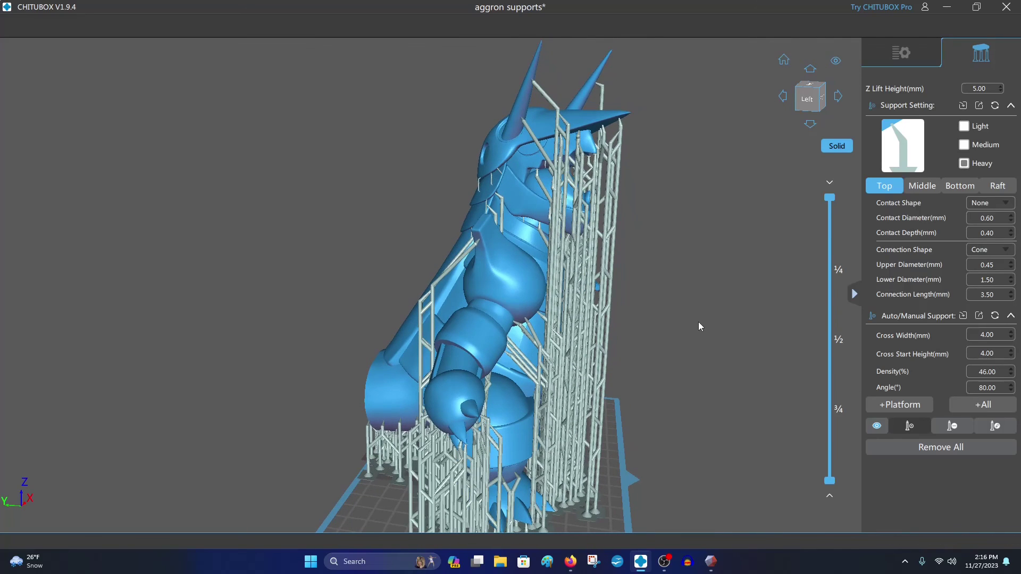
right_click_drag(698, 322, 665, 364)
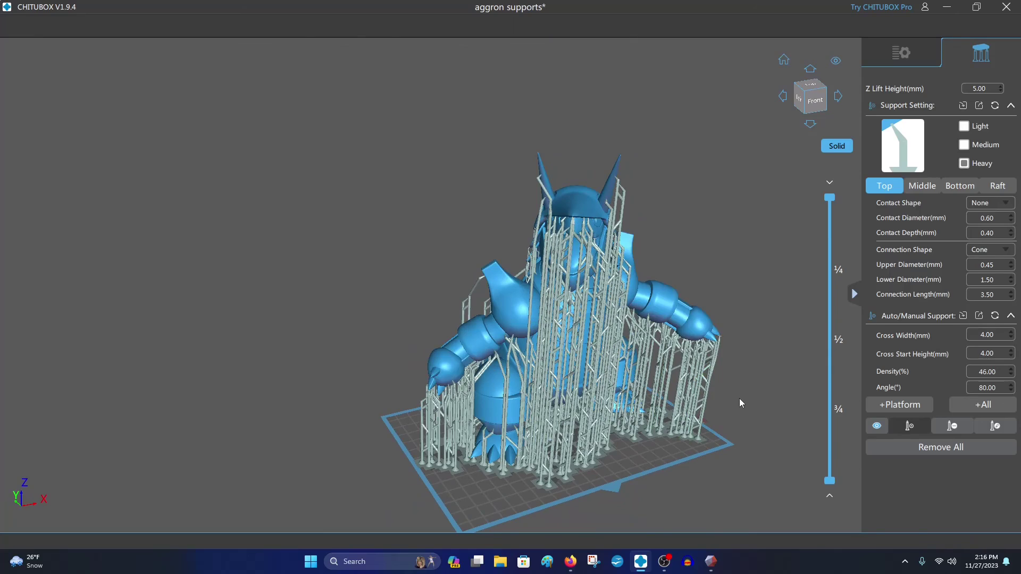
scroll(739, 397, "down", 2)
left_click(904, 51)
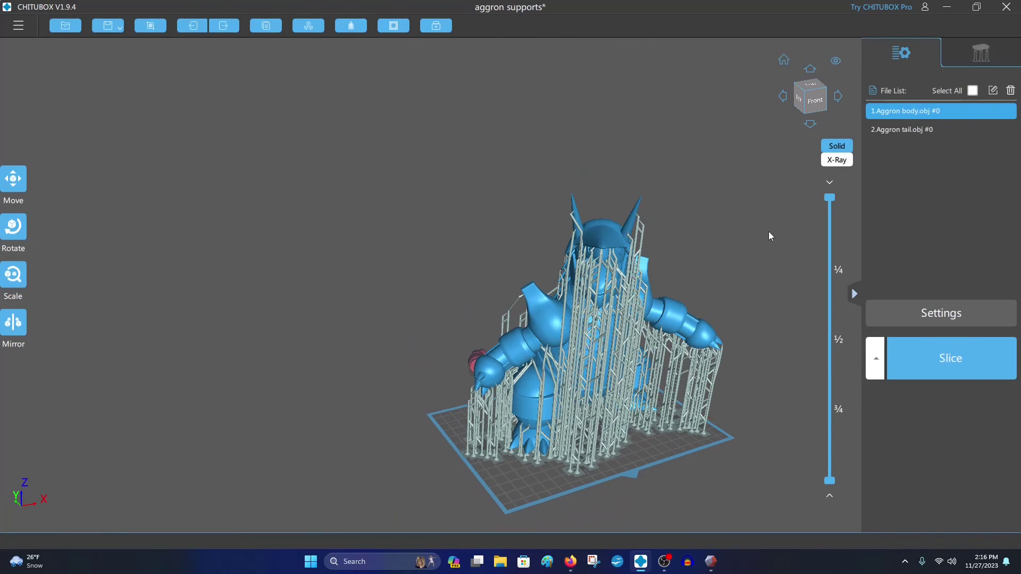